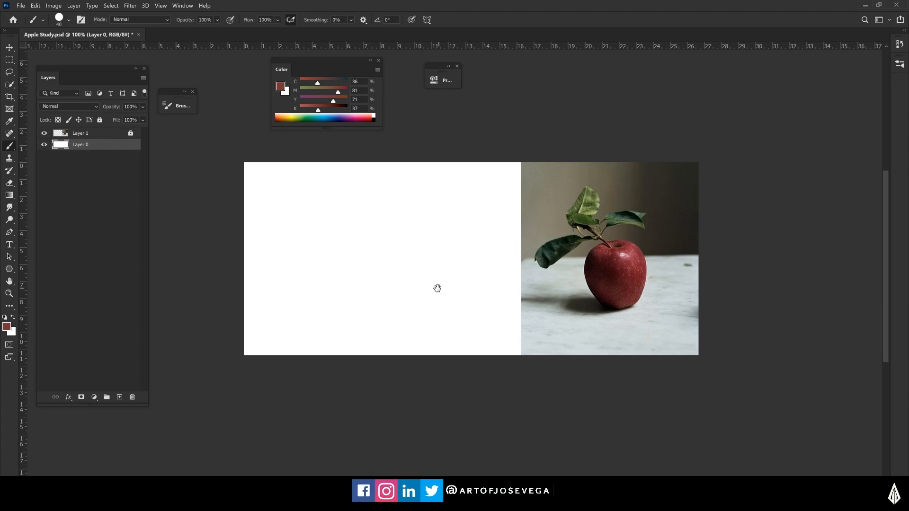
- Examine the apple reference photo up close next to the blank canvas area
{"action": "key", "text": "ctrl+plus"}
{"action": "key", "text": "ctrl+plus"}
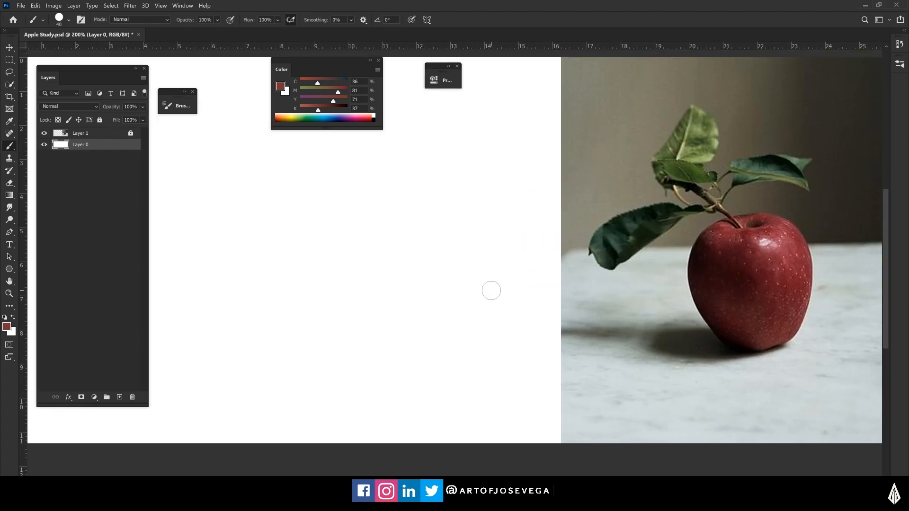
{"action": "left_click_drag", "start_coordinate": [596, 271], "coordinate": [514, 285]}
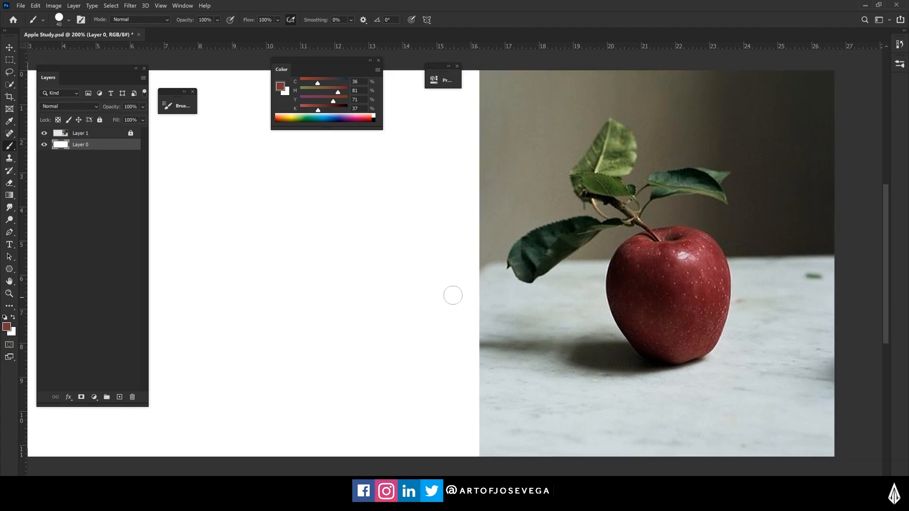
{"action": "key", "text": "bracketleft"}
{"action": "key", "text": "bracketleft"}
{"action": "left_click_drag", "start_coordinate": [307, 282], "coordinate": [396, 282]}
{"action": "left_click_drag", "start_coordinate": [485, 282], "coordinate": [461, 287]}
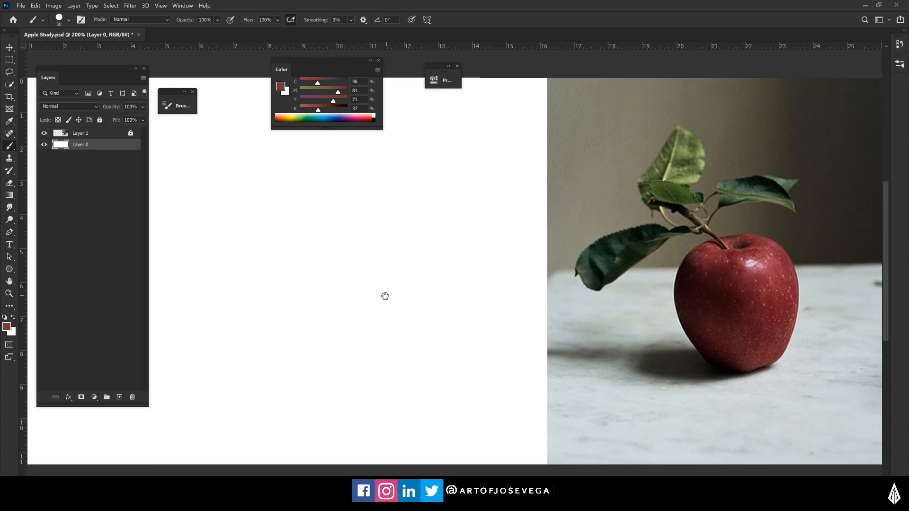
{"action": "left_click_drag", "start_coordinate": [383, 297], "coordinate": [403, 294]}
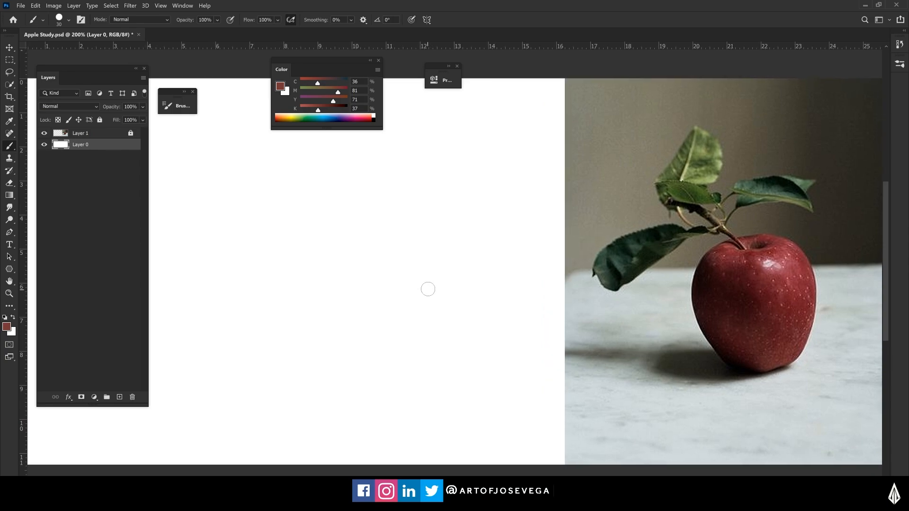
{"action": "mouse_move", "coordinate": [442, 286]}
{"action": "left_mouse_down"}
{"action": "mouse_move", "coordinate": [381, 300]}
{"action": "mouse_move", "coordinate": [440, 283]}
{"action": "left_mouse_up"}
{"action": "key", "text": "ctrl+minus"}
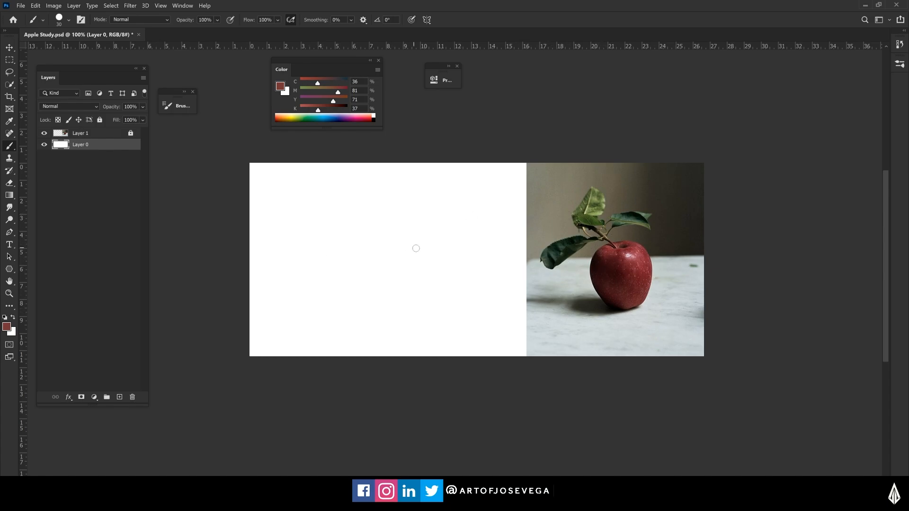
{"action": "mouse_move", "coordinate": [362, 235]}
{"action": "left_mouse_down"}
{"action": "mouse_move", "coordinate": [405, 260]}
{"action": "mouse_move", "coordinate": [370, 254]}
{"action": "left_mouse_up"}
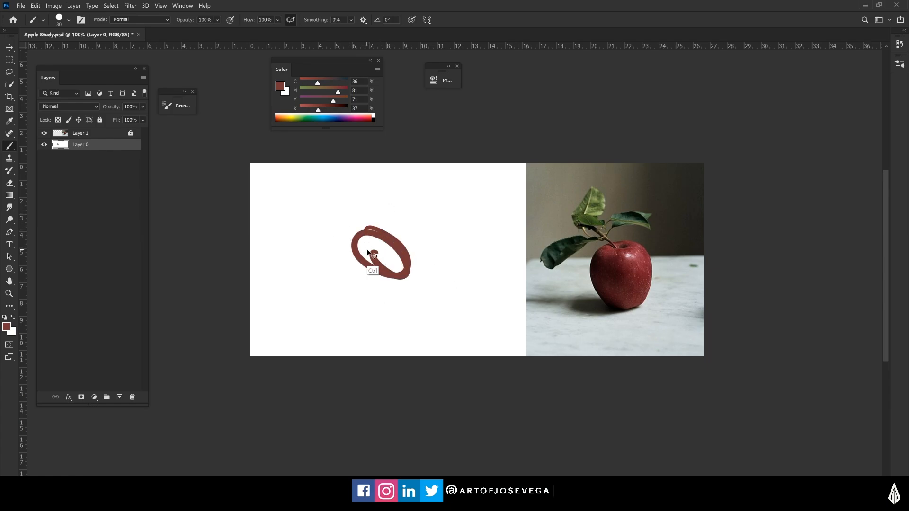
{"action": "key", "text": "ctrl+z"}
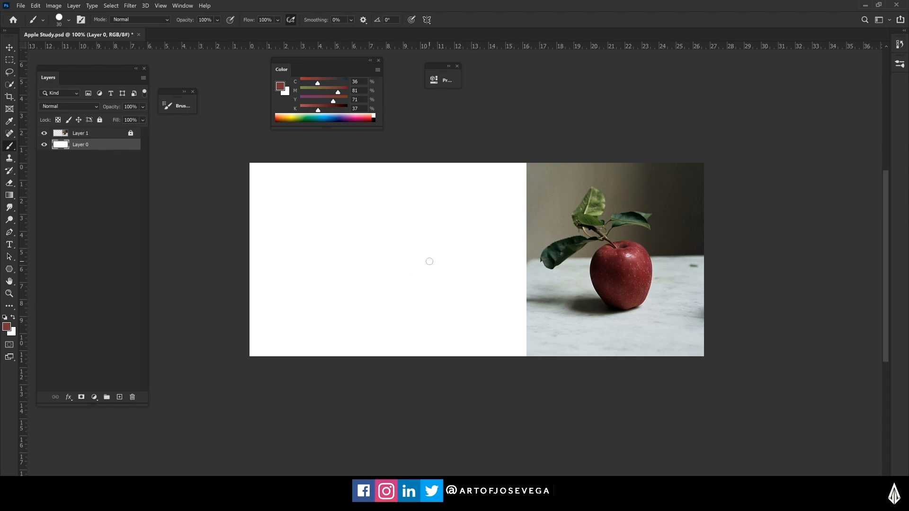
- Examine the apple, its leaves and the shadow on the table in the enlarged reference photo
{"action": "left_click_drag", "start_coordinate": [432, 270], "coordinate": [415, 261]}
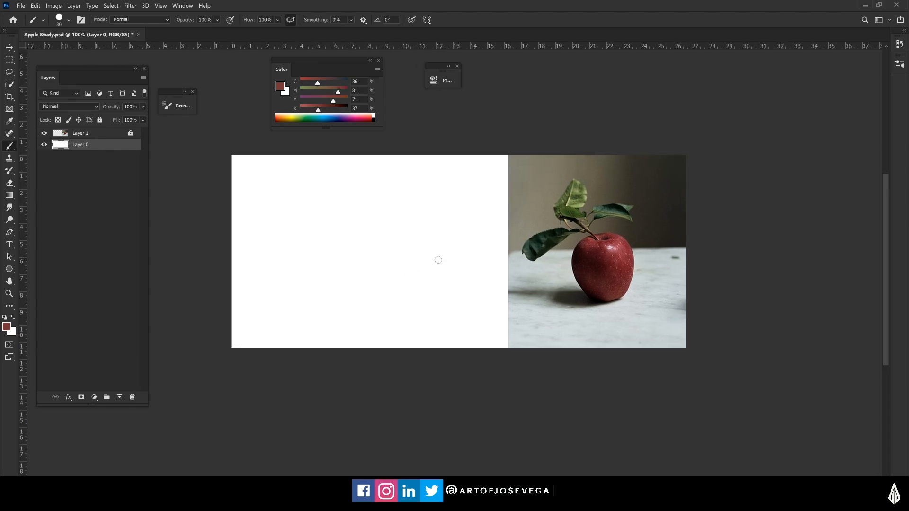
{"action": "key", "text": "ctrl+plus"}
{"action": "left_click_drag", "start_coordinate": [487, 248], "coordinate": [373, 322]}
{"action": "left_click_drag", "start_coordinate": [433, 327], "coordinate": [447, 270]}
{"action": "mouse_move", "coordinate": [509, 258]}
{"action": "left_mouse_down"}
{"action": "mouse_move", "coordinate": [510, 268]}
{"action": "mouse_move", "coordinate": [509, 258]}
{"action": "mouse_move", "coordinate": [568, 277]}
{"action": "left_mouse_up"}
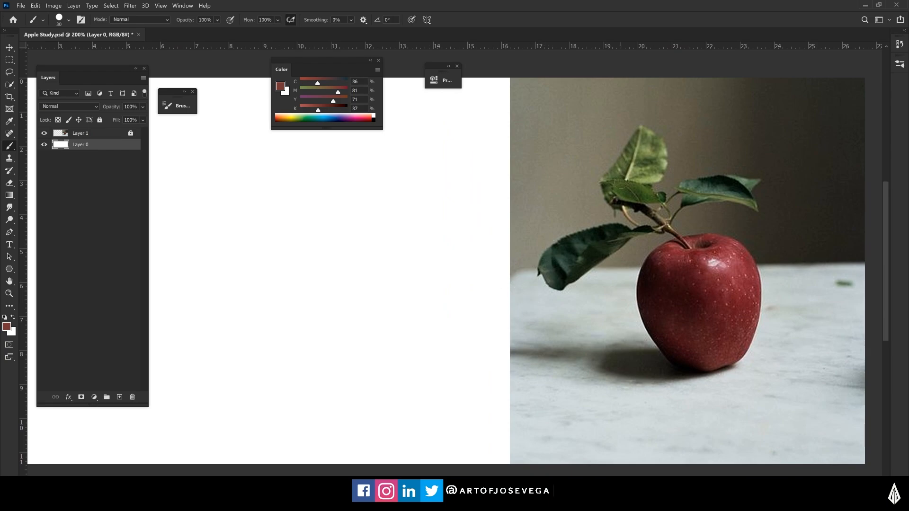
{"action": "left_click_drag", "start_coordinate": [420, 306], "coordinate": [492, 320]}
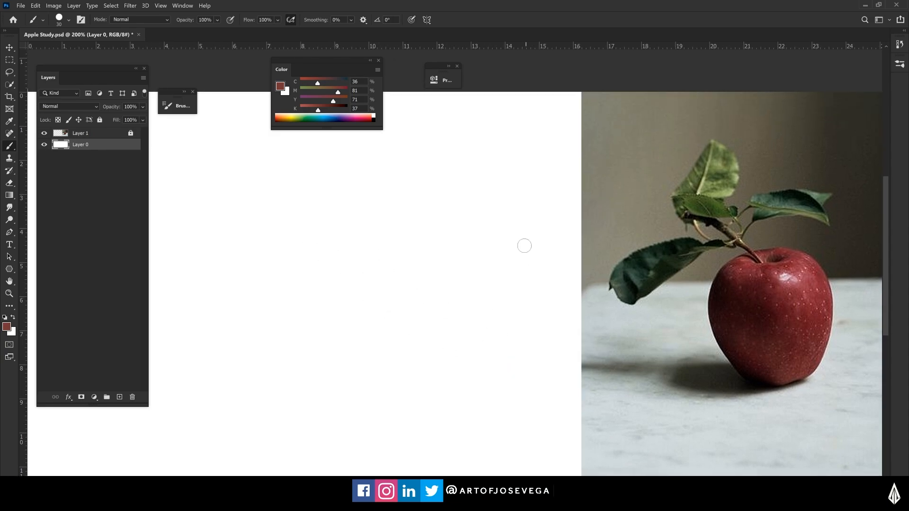
{"action": "mouse_move", "coordinate": [598, 309]}
{"action": "left_mouse_down"}
{"action": "mouse_move", "coordinate": [438, 298]}
{"action": "mouse_move", "coordinate": [489, 296]}
{"action": "left_mouse_up"}
{"action": "left_click_drag", "start_coordinate": [408, 280], "coordinate": [449, 290]}
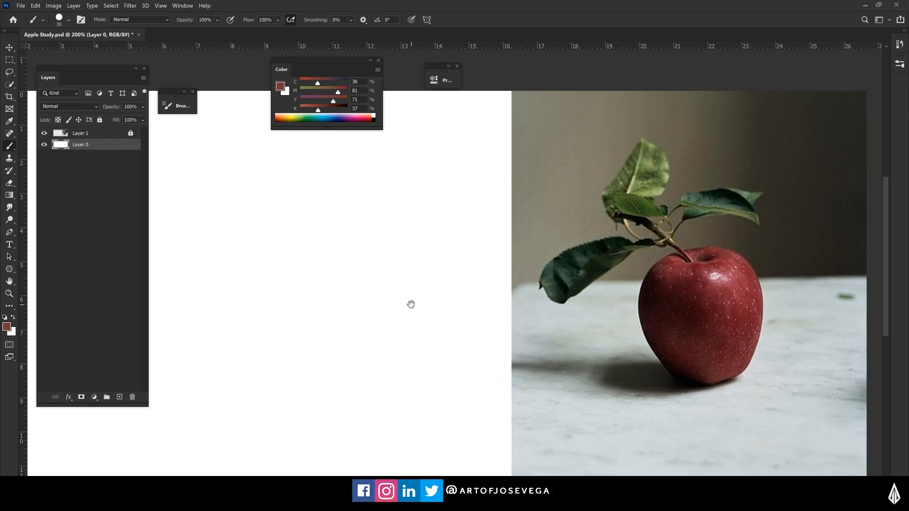
{"action": "left_click_drag", "start_coordinate": [334, 288], "coordinate": [347, 270]}
{"action": "left_click_drag", "start_coordinate": [563, 234], "coordinate": [484, 270]}
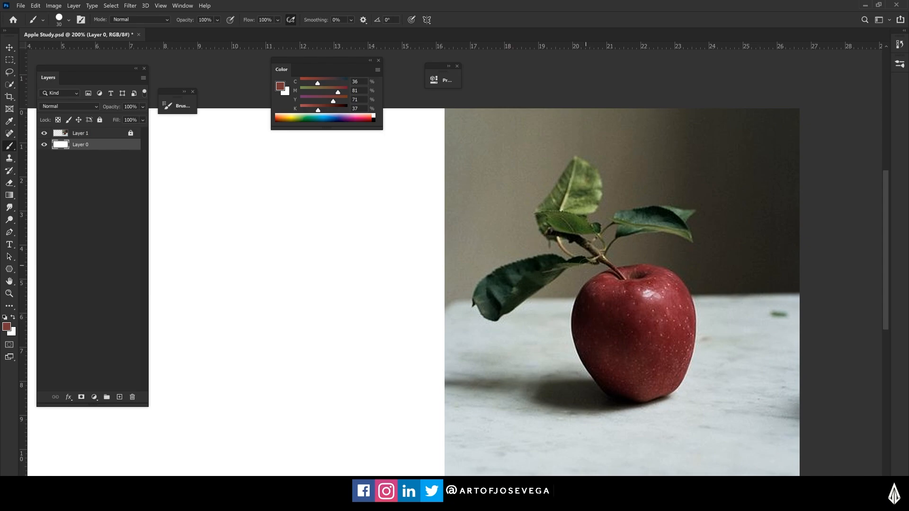
- Add a new layer above the apple photo layer and reduce the brush size to 10
{"action": "left_click_drag", "start_coordinate": [505, 295], "coordinate": [482, 250]}
{"action": "key", "text": "bracketleft"}
{"action": "left_click_drag", "start_coordinate": [501, 297], "coordinate": [452, 316]}
{"action": "left_click", "coordinate": [95, 133]}
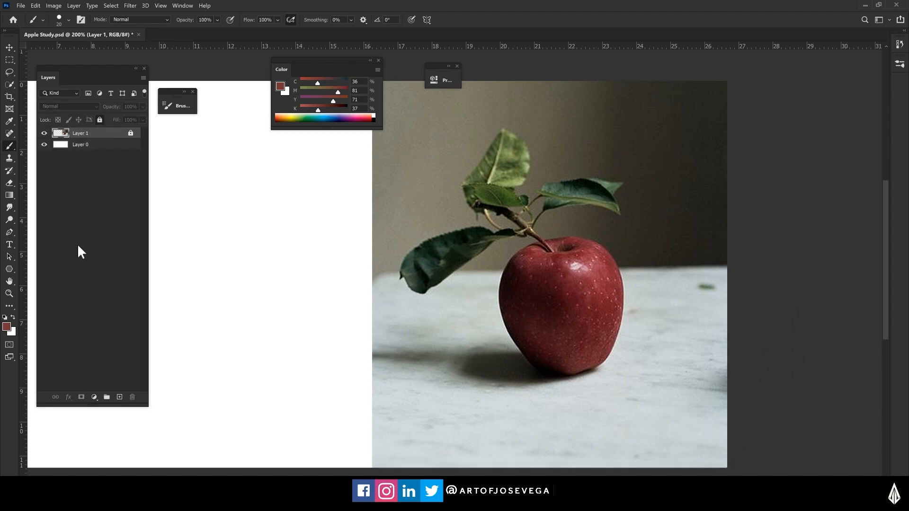
{"action": "left_click", "coordinate": [119, 397]}
{"action": "scroll", "coordinate": [417, 219], "scroll_direction": "up", "scroll_amount": 2}
{"action": "key", "text": "bracketleft"}
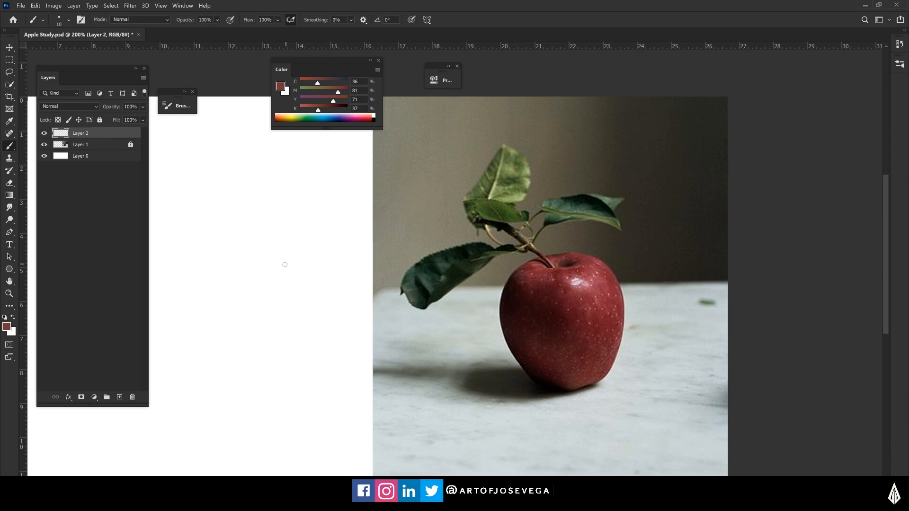
- Sample a dark red from the apple's shaded edge and handwrite "Shape" on the white area with brush size 9
{"action": "left_click", "coordinate": [504, 348], "text": "alt"}
{"action": "left_click_drag", "start_coordinate": [348, 267], "coordinate": [409, 308]}
{"action": "key", "text": "bracketleft"}
{"action": "mouse_move", "coordinate": [268, 165]}
{"action": "left_mouse_down"}
{"action": "mouse_move", "coordinate": [247, 185]}
{"action": "mouse_move", "coordinate": [281, 174]}
{"action": "mouse_move", "coordinate": [294, 185]}
{"action": "mouse_move", "coordinate": [319, 184]}
{"action": "left_mouse_up"}
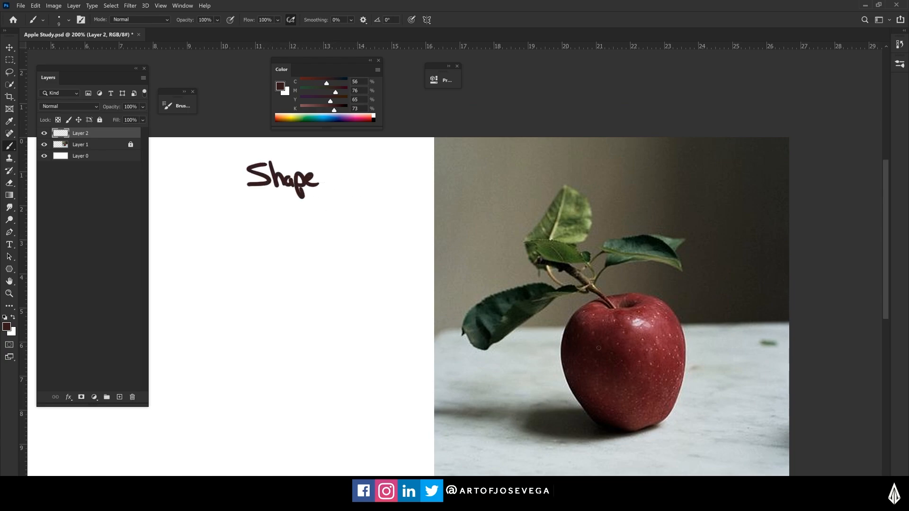
- Sketch a small rounded apple outline with a short stem just below and beside the word "Shape"
{"action": "left_click_drag", "start_coordinate": [401, 270], "coordinate": [417, 240]}
{"action": "mouse_move", "coordinate": [354, 165]}
{"action": "left_mouse_down"}
{"action": "mouse_move", "coordinate": [391, 168]}
{"action": "mouse_move", "coordinate": [349, 174]}
{"action": "mouse_move", "coordinate": [357, 194]}
{"action": "mouse_move", "coordinate": [389, 172]}
{"action": "mouse_move", "coordinate": [356, 194]}
{"action": "left_mouse_up"}
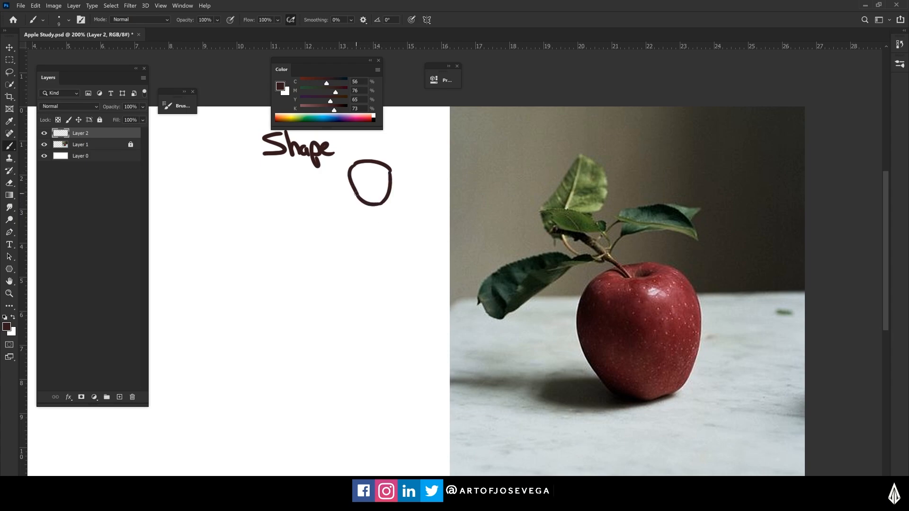
{"action": "left_click_drag", "start_coordinate": [356, 261], "coordinate": [382, 315]}
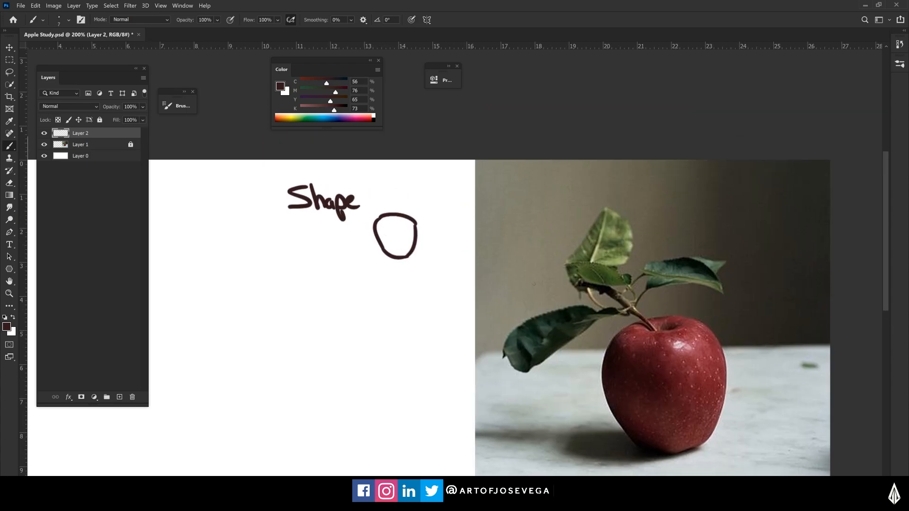
{"action": "mouse_move", "coordinate": [382, 212]}
{"action": "left_mouse_down"}
{"action": "mouse_move", "coordinate": [390, 220]}
{"action": "mouse_move", "coordinate": [379, 208]}
{"action": "left_mouse_up"}
- Handwrite "Lighting" on the white area below the word "Shape"
{"action": "left_click_drag", "start_coordinate": [386, 273], "coordinate": [334, 247]}
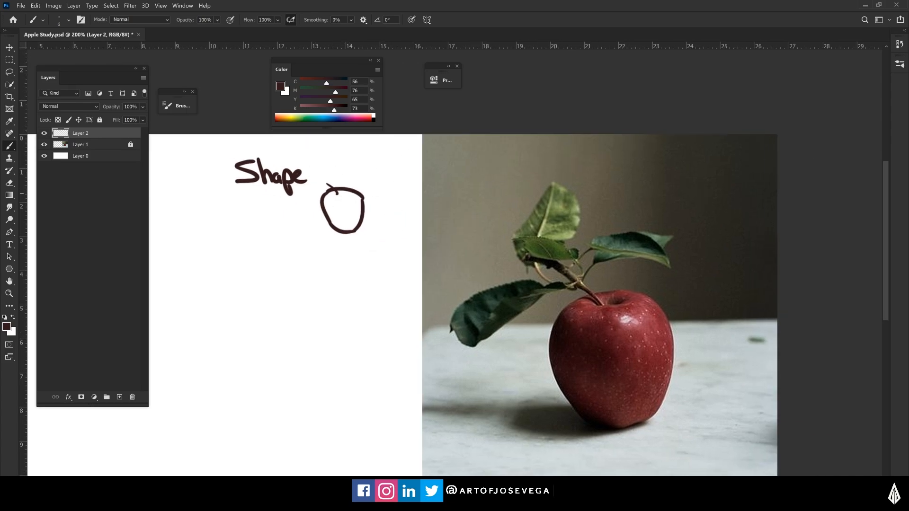
{"action": "left_click_drag", "start_coordinate": [351, 314], "coordinate": [396, 288]}
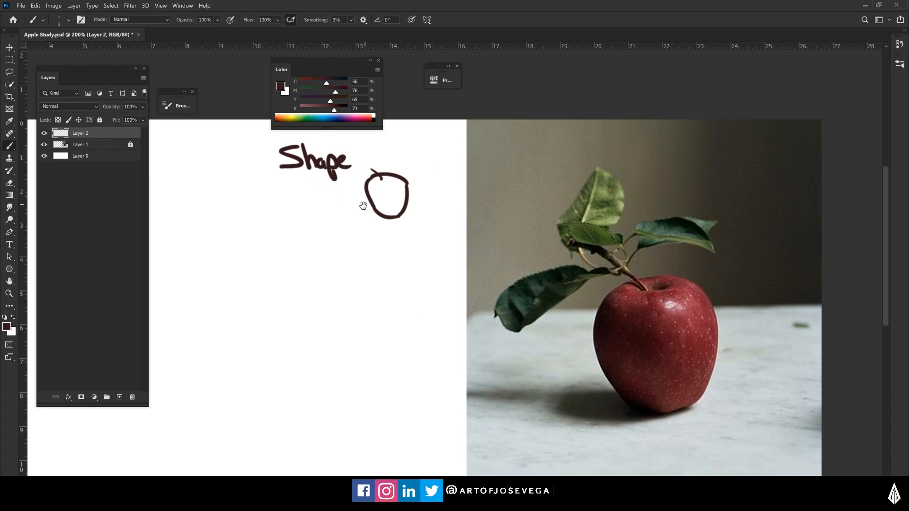
{"action": "left_click_drag", "start_coordinate": [363, 206], "coordinate": [373, 229]}
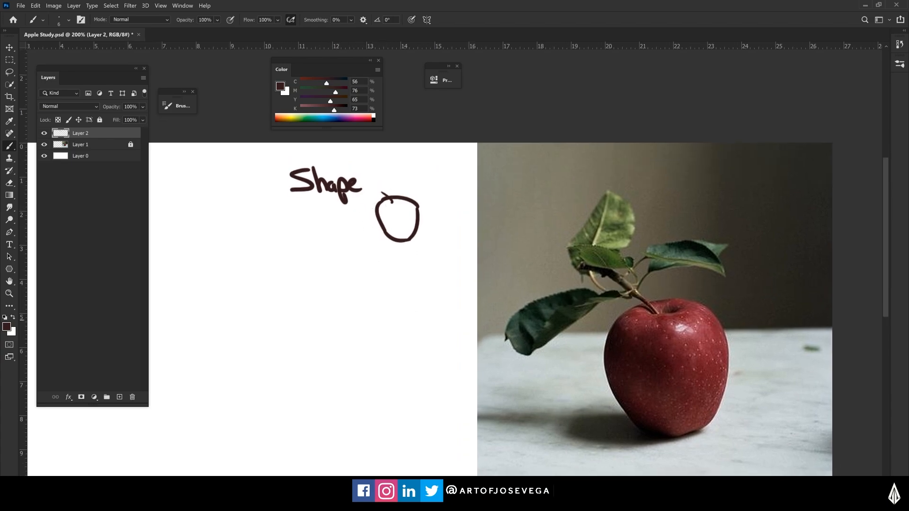
{"action": "left_click_drag", "start_coordinate": [368, 284], "coordinate": [292, 237]}
{"action": "left_click_drag", "start_coordinate": [308, 267], "coordinate": [341, 275]}
{"action": "mouse_move", "coordinate": [286, 251]}
{"action": "left_mouse_down"}
{"action": "mouse_move", "coordinate": [311, 270]}
{"action": "mouse_move", "coordinate": [336, 260]}
{"action": "mouse_move", "coordinate": [341, 275]}
{"action": "left_mouse_up"}
- Sample a dark grey from the apple's shadow and draw three arrows on the tabletop, two pointing left and one pointing right
{"action": "left_click_drag", "start_coordinate": [373, 322], "coordinate": [347, 316]}
{"action": "left_click_drag", "start_coordinate": [416, 330], "coordinate": [403, 258]}
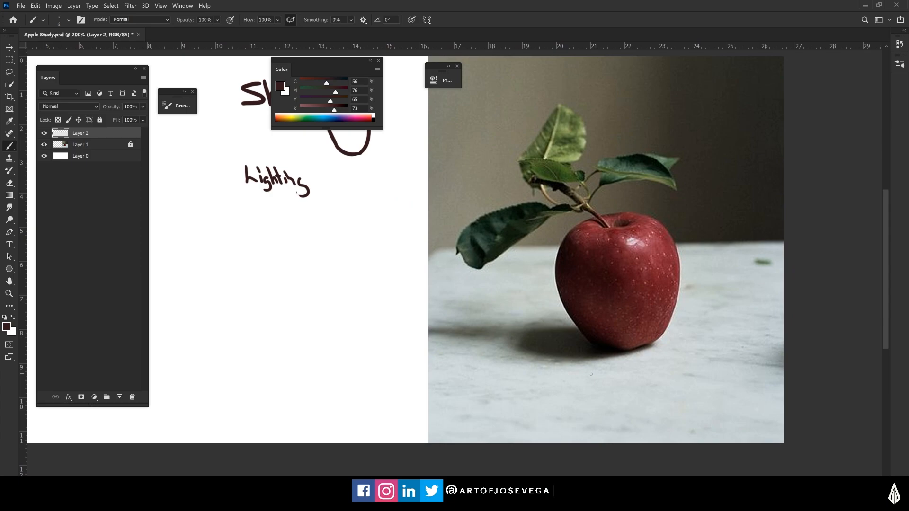
{"action": "left_click", "coordinate": [652, 379], "text": "alt"}
{"action": "left_click", "coordinate": [568, 342], "text": "alt"}
{"action": "mouse_move", "coordinate": [598, 374]}
{"action": "left_mouse_down"}
{"action": "mouse_move", "coordinate": [431, 350]}
{"action": "mouse_move", "coordinate": [449, 359]}
{"action": "left_mouse_up"}
{"action": "mouse_move", "coordinate": [493, 310]}
{"action": "left_mouse_down"}
{"action": "mouse_move", "coordinate": [556, 313]}
{"action": "mouse_move", "coordinate": [507, 316]}
{"action": "left_mouse_up"}
{"action": "left_click_drag", "start_coordinate": [656, 367], "coordinate": [708, 379]}
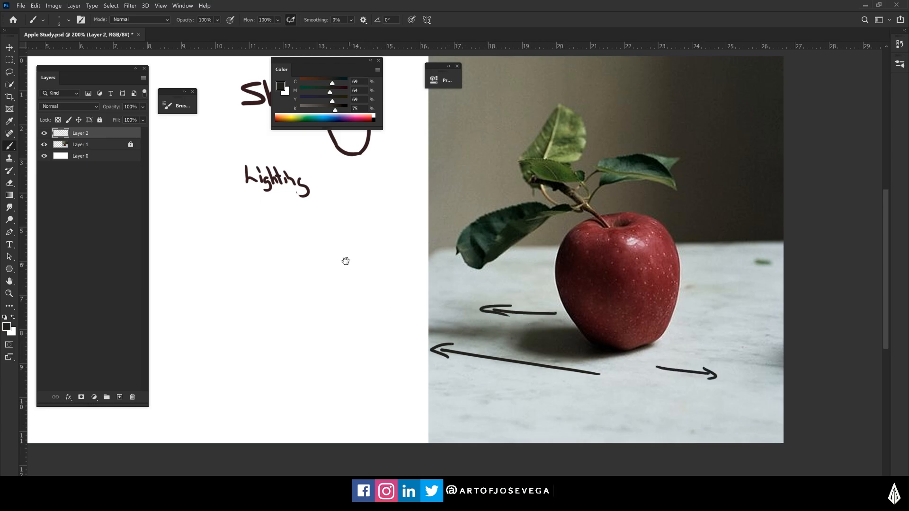
- Draw a light-direction arrow at the small apple sketch's upper right and a hatched cast shadow at its lower left
{"action": "left_click_drag", "start_coordinate": [350, 263], "coordinate": [393, 345]}
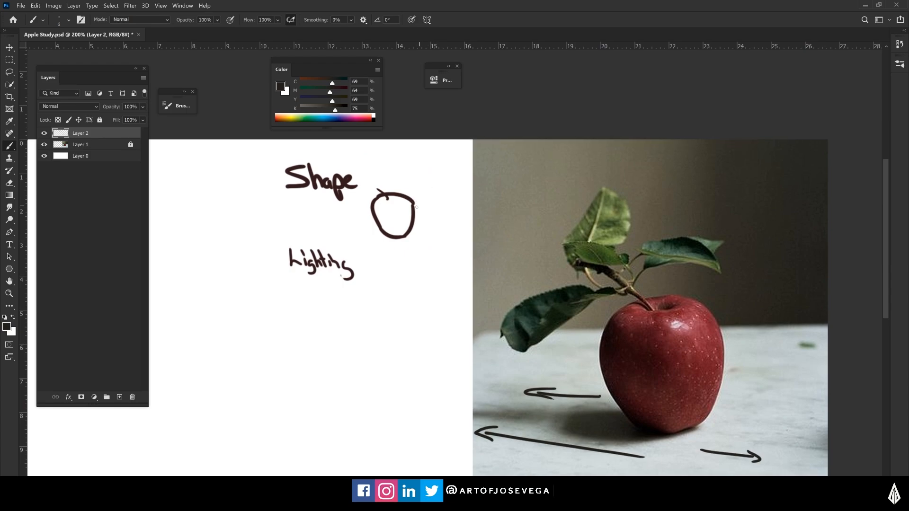
{"action": "mouse_move", "coordinate": [435, 187]}
{"action": "left_mouse_down"}
{"action": "mouse_move", "coordinate": [410, 199]}
{"action": "mouse_move", "coordinate": [419, 202]}
{"action": "left_mouse_up"}
{"action": "key", "text": "ctrl+z"}
{"action": "key", "text": "ctrl+z"}
{"action": "mouse_move", "coordinate": [441, 179]}
{"action": "left_mouse_down"}
{"action": "mouse_move", "coordinate": [415, 191]}
{"action": "mouse_move", "coordinate": [424, 199]}
{"action": "left_mouse_up"}
{"action": "mouse_move", "coordinate": [383, 237]}
{"action": "left_mouse_down"}
{"action": "mouse_move", "coordinate": [341, 226]}
{"action": "mouse_move", "coordinate": [385, 234]}
{"action": "left_mouse_up"}
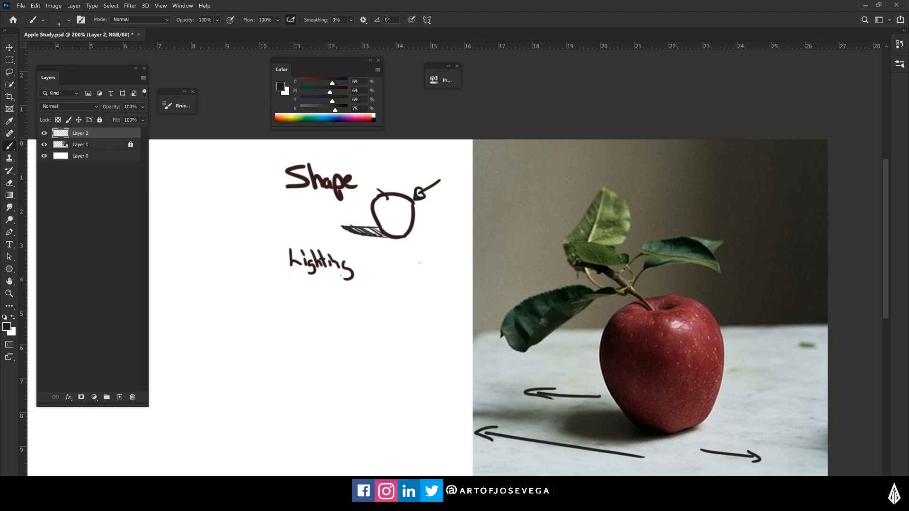
- Mark the highlight with an x and draw a curved shadow boundary inside the small apple sketch
{"action": "left_click_drag", "start_coordinate": [360, 344], "coordinate": [368, 308]}
{"action": "left_click_drag", "start_coordinate": [401, 200], "coordinate": [397, 247]}
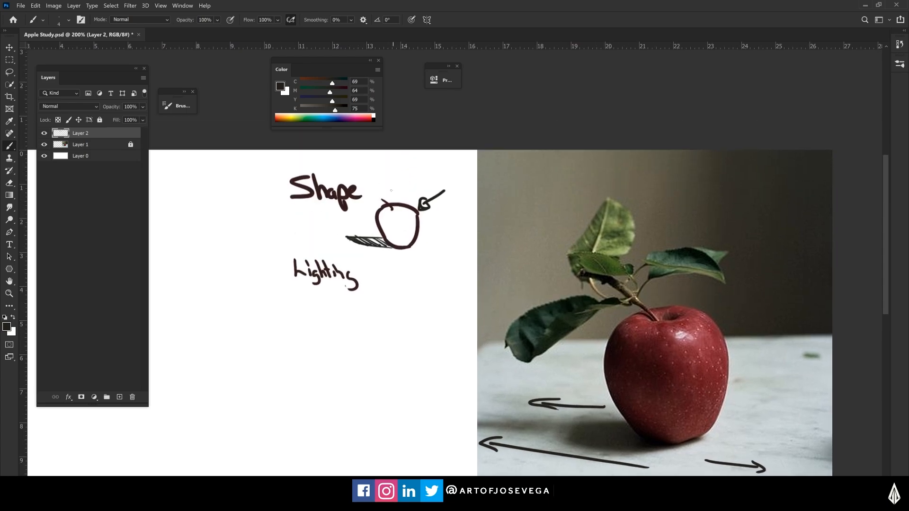
{"action": "left_click_drag", "start_coordinate": [403, 213], "coordinate": [404, 220]}
{"action": "mouse_move", "coordinate": [385, 207]}
{"action": "left_mouse_down"}
{"action": "mouse_move", "coordinate": [384, 221]}
{"action": "mouse_move", "coordinate": [411, 242]}
{"action": "left_mouse_up"}
- Underline the handwritten words "Shape" and "Lighting"
{"action": "left_click_drag", "start_coordinate": [345, 351], "coordinate": [380, 320]}
{"action": "left_click_drag", "start_coordinate": [377, 166], "coordinate": [313, 161]}
{"action": "left_click_drag", "start_coordinate": [301, 246], "coordinate": [372, 247]}
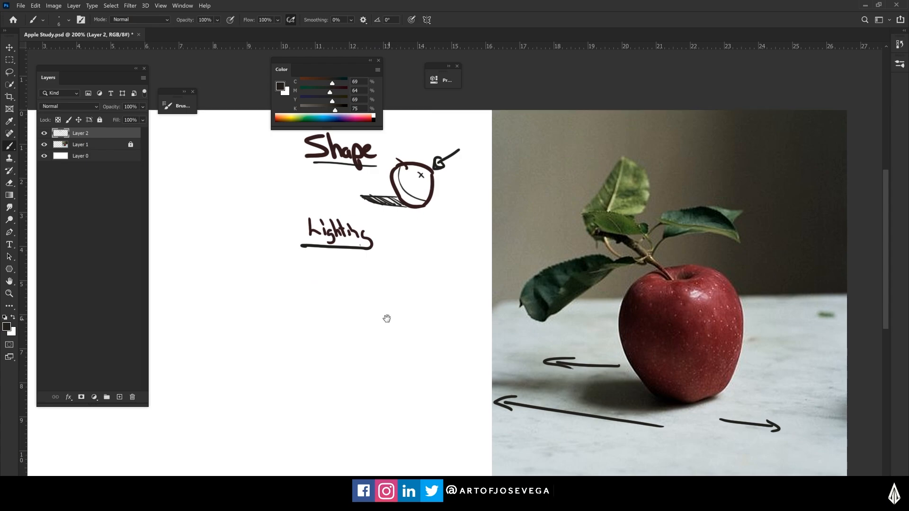
- Handwrite "Color" below the word "Lighting" and underline it
{"action": "left_click_drag", "start_coordinate": [386, 318], "coordinate": [404, 338]}
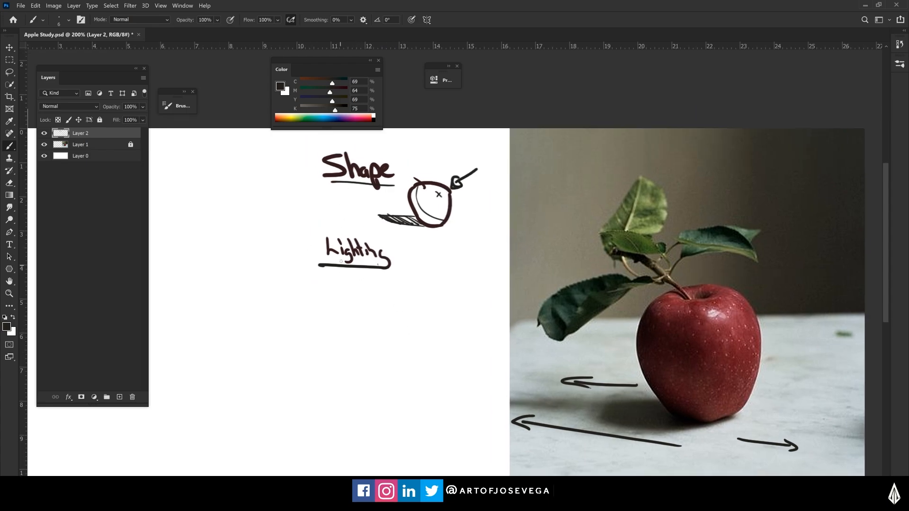
{"action": "left_click_drag", "start_coordinate": [364, 328], "coordinate": [365, 329]}
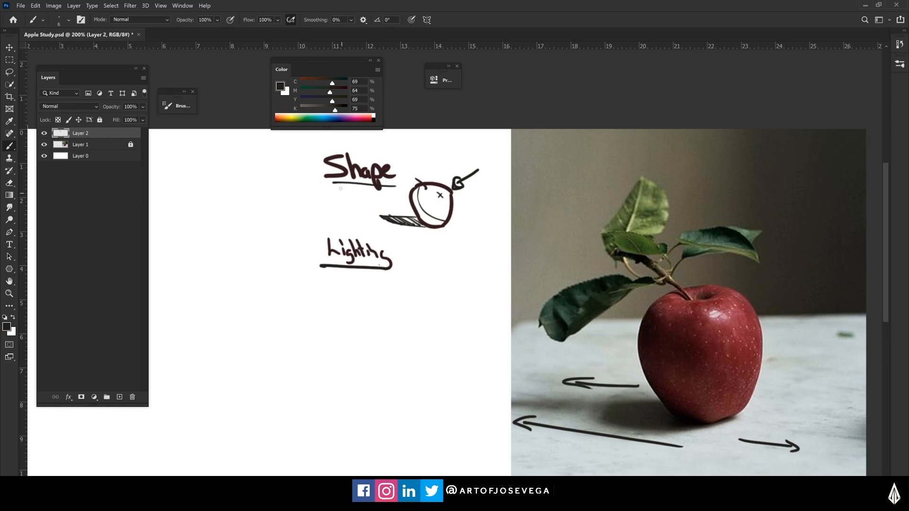
{"action": "key", "text": "ctrl+minus"}
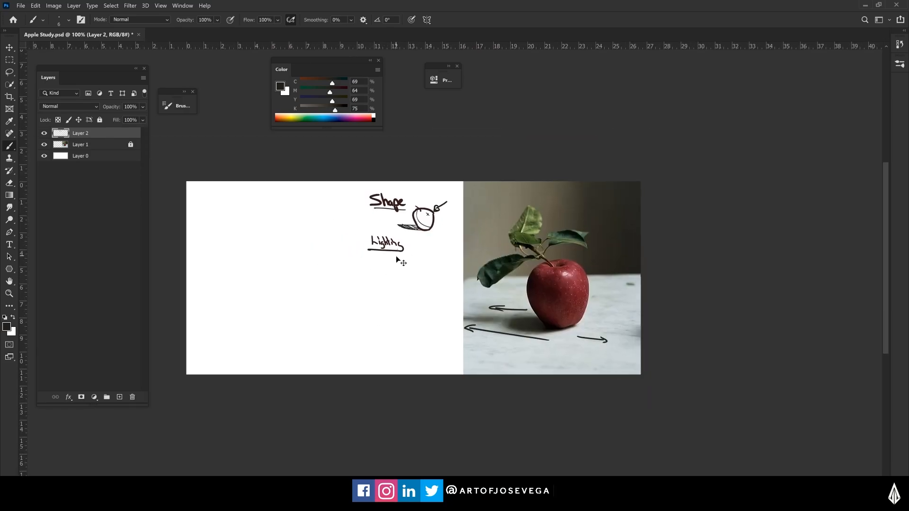
{"action": "key", "text": "ctrl+plus"}
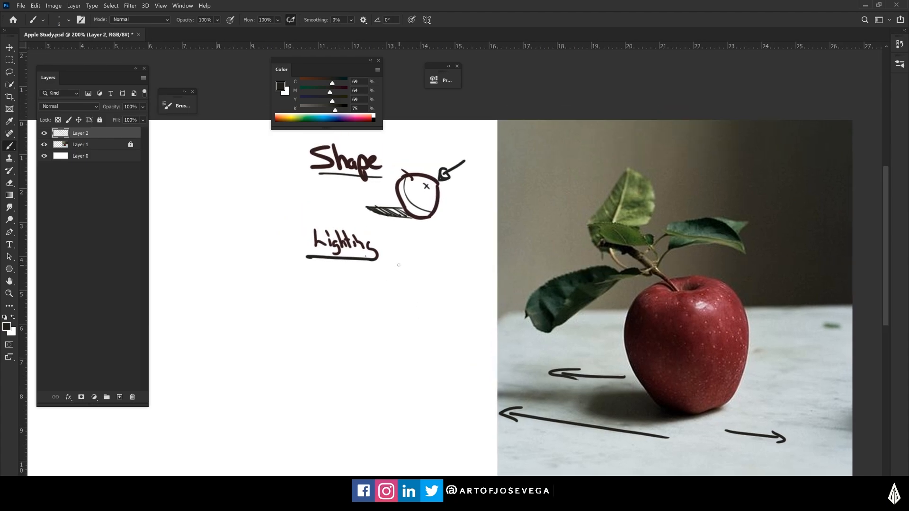
{"action": "left_click_drag", "start_coordinate": [368, 301], "coordinate": [360, 284]}
{"action": "mouse_move", "coordinate": [314, 260]}
{"action": "left_mouse_down"}
{"action": "mouse_move", "coordinate": [316, 272]}
{"action": "mouse_move", "coordinate": [321, 267]}
{"action": "left_mouse_up"}
{"action": "left_click_drag", "start_coordinate": [324, 257], "coordinate": [332, 269]}
{"action": "mouse_move", "coordinate": [335, 273]}
{"action": "left_mouse_down"}
{"action": "mouse_move", "coordinate": [342, 266]}
{"action": "mouse_move", "coordinate": [332, 279]}
{"action": "mouse_move", "coordinate": [304, 279]}
{"action": "left_mouse_up"}
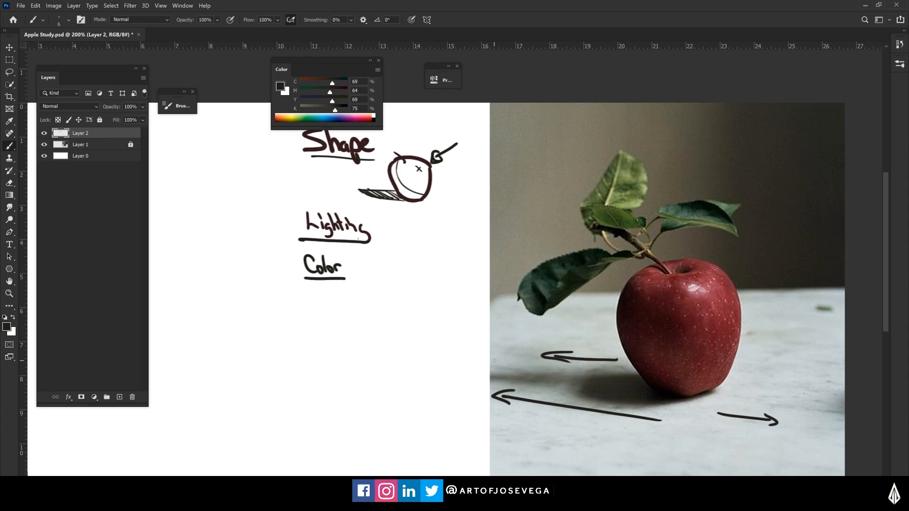
{"action": "mouse_move", "coordinate": [358, 271]}
{"action": "left_mouse_down"}
{"action": "mouse_move", "coordinate": [606, 312]}
{"action": "mouse_move", "coordinate": [597, 315]}
{"action": "left_mouse_up"}
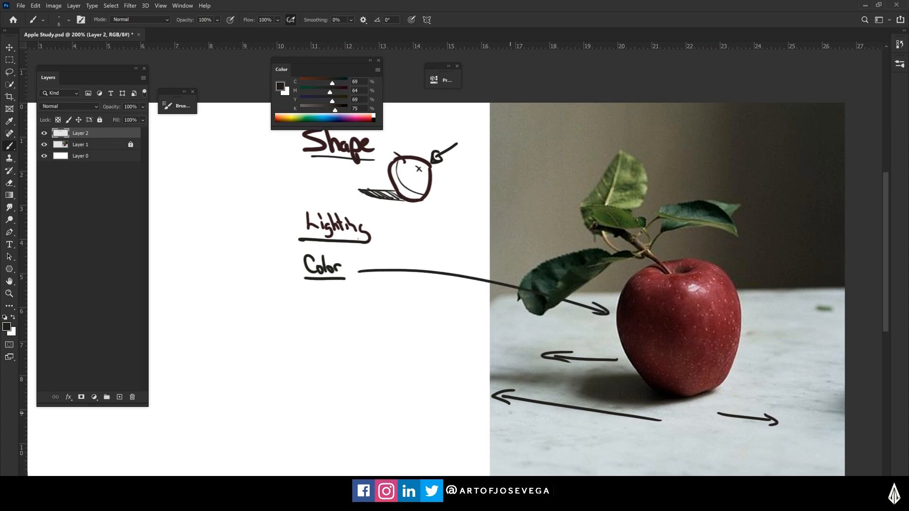
{"action": "key", "text": "ctrl+z"}
{"action": "key", "text": "ctrl+z"}
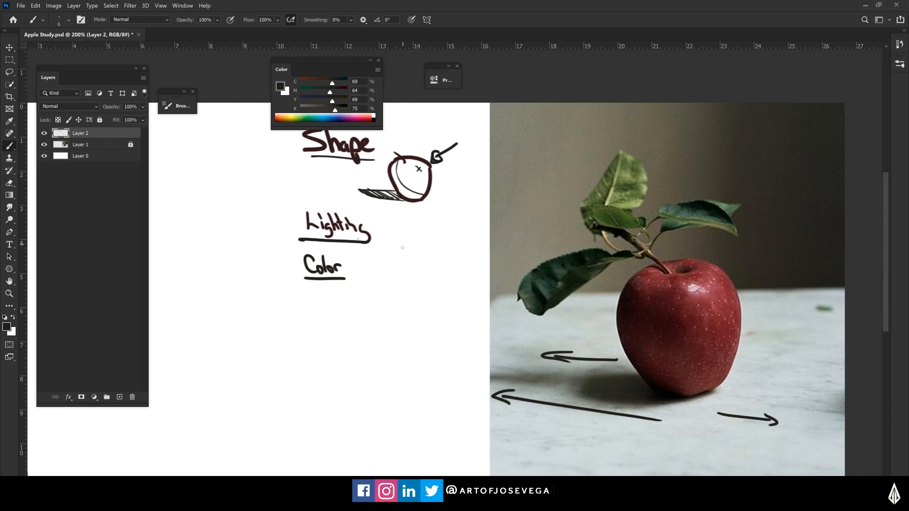
{"action": "mouse_move", "coordinate": [349, 280]}
{"action": "left_mouse_down"}
{"action": "mouse_move", "coordinate": [375, 305]}
{"action": "mouse_move", "coordinate": [363, 291]}
{"action": "left_mouse_up"}
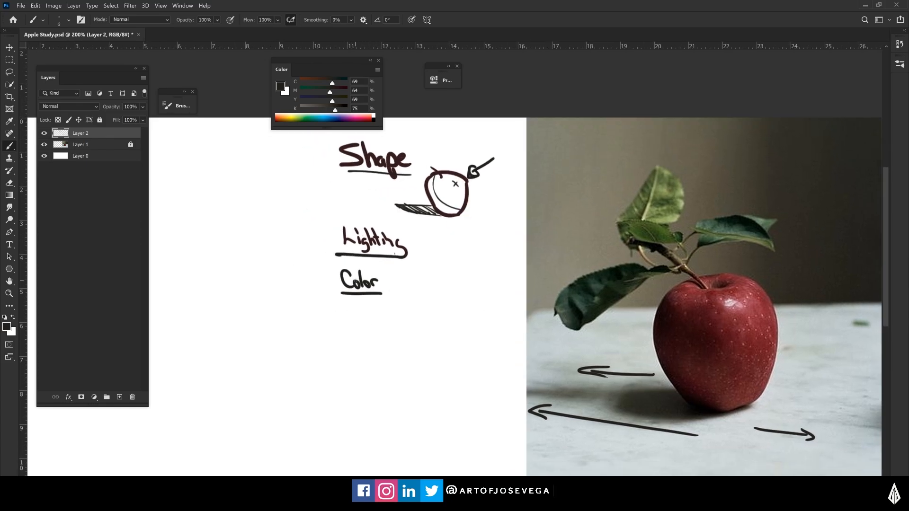
{"action": "key", "text": "ctrl+minus"}
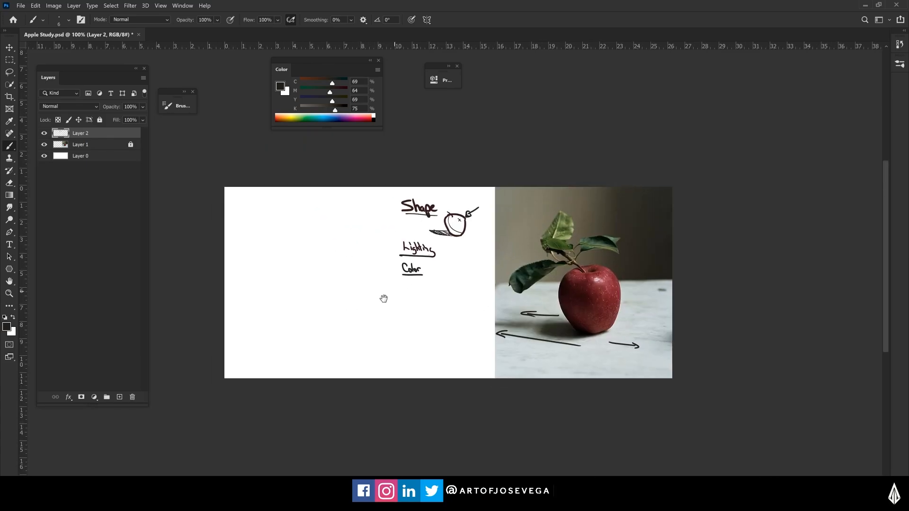
- Handwrite "Composition" below the word "Color" and underline it
{"action": "key", "text": "ctrl+plus"}
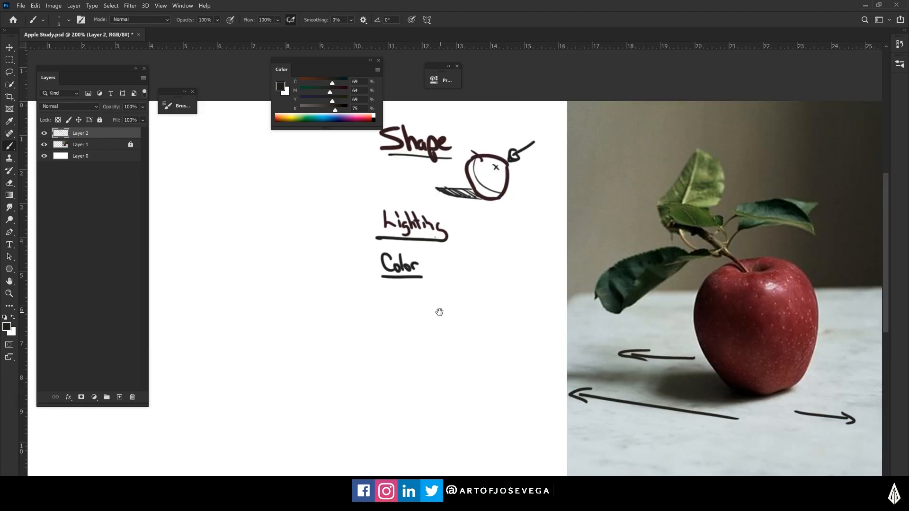
{"action": "left_click_drag", "start_coordinate": [439, 313], "coordinate": [415, 315]}
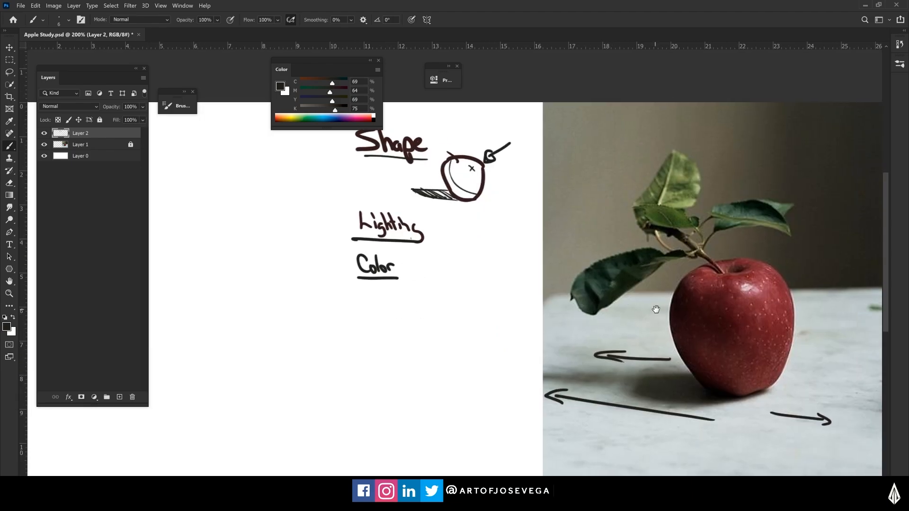
{"action": "left_click_drag", "start_coordinate": [656, 309], "coordinate": [565, 314]}
{"action": "left_click_drag", "start_coordinate": [416, 310], "coordinate": [447, 308]}
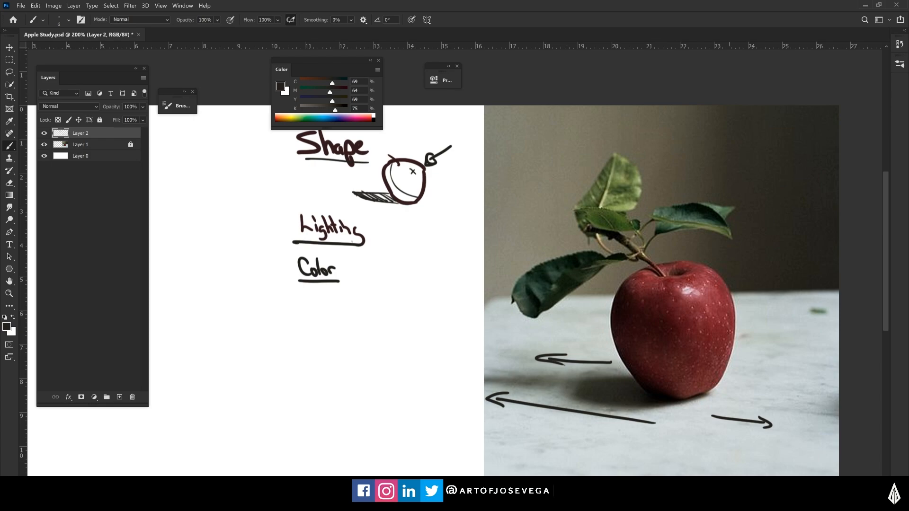
{"action": "left_click_drag", "start_coordinate": [378, 297], "coordinate": [394, 313]}
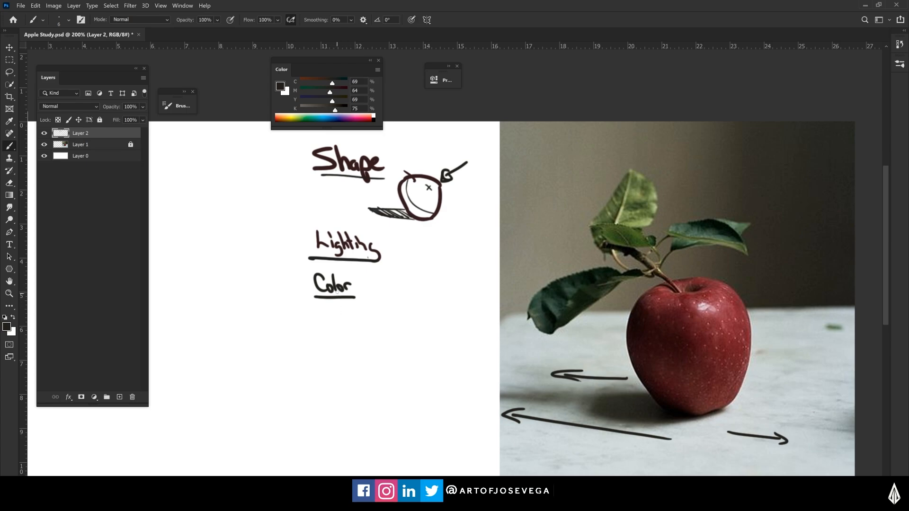
{"action": "mouse_move", "coordinate": [324, 308]}
{"action": "left_mouse_down"}
{"action": "mouse_move", "coordinate": [313, 313]}
{"action": "mouse_move", "coordinate": [396, 318]}
{"action": "mouse_move", "coordinate": [302, 326]}
{"action": "left_mouse_up"}
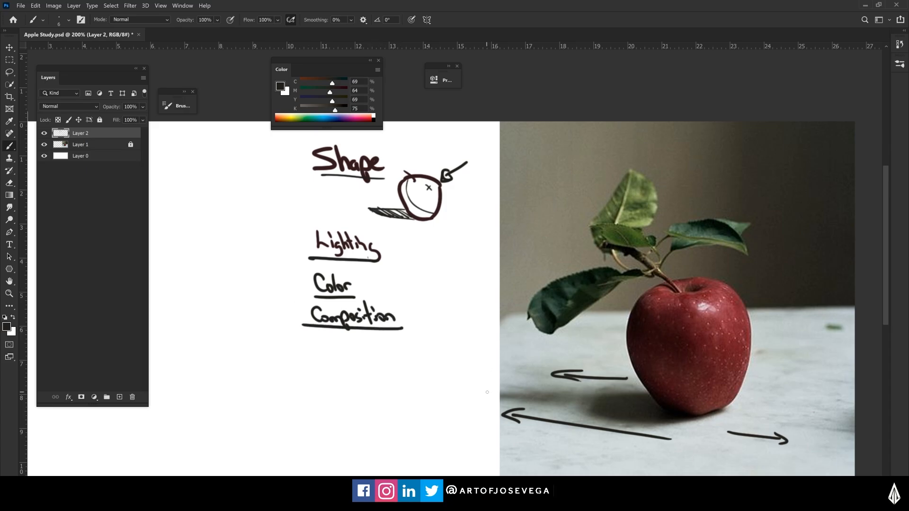
- Draw a bracket beside the notes linking "Color" and "Composition"
{"action": "key", "text": "ctrl+minus"}
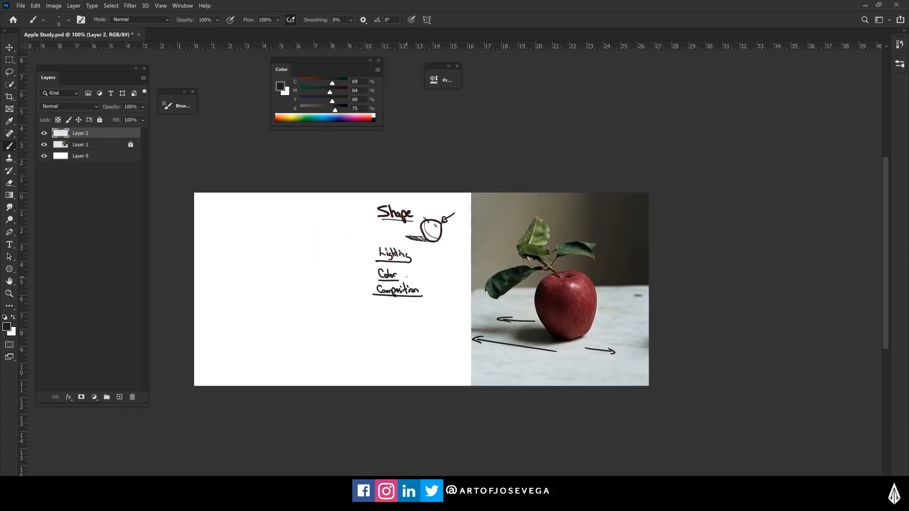
{"action": "left_click_drag", "start_coordinate": [370, 277], "coordinate": [372, 292]}
{"action": "key", "text": "ctrl+plus"}
{"action": "left_click_drag", "start_coordinate": [425, 307], "coordinate": [312, 301]}
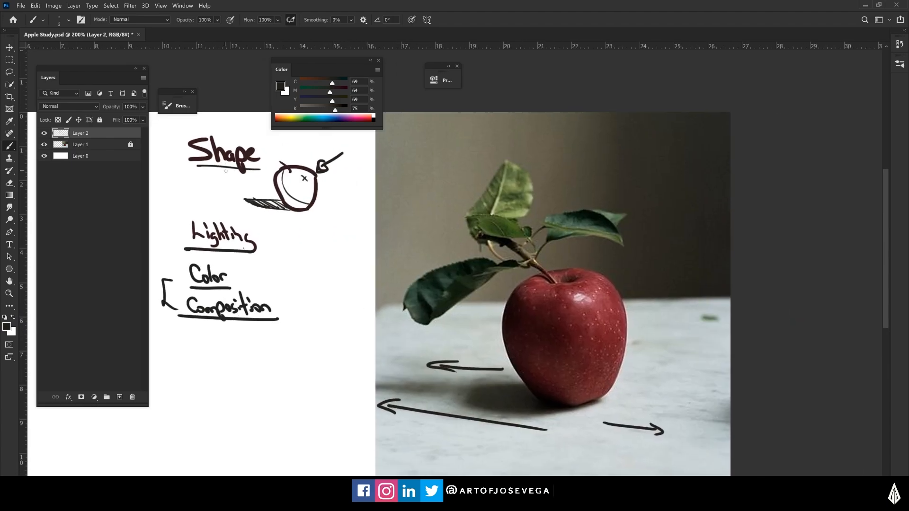
- Box the word "Shape", handwrite an underlined "Form" below it and "3D" beside it
{"action": "left_click_drag", "start_coordinate": [217, 174], "coordinate": [232, 192]}
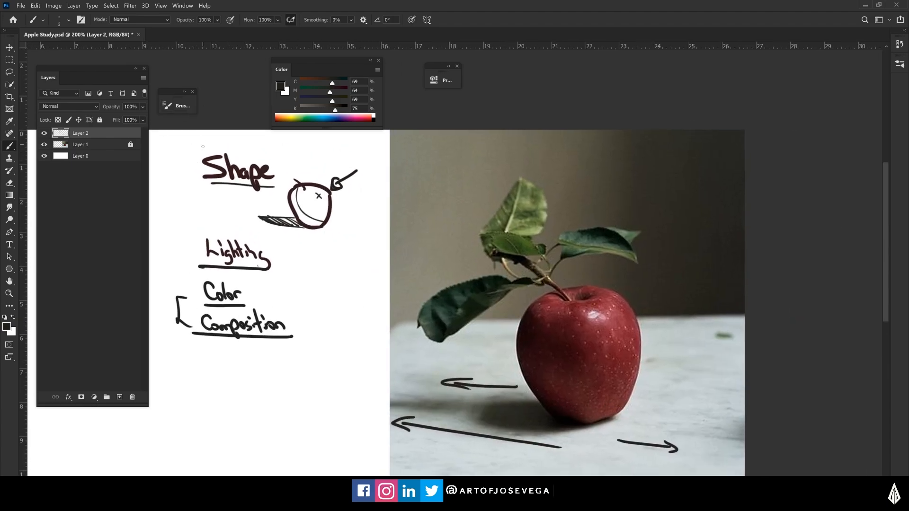
{"action": "mouse_move", "coordinate": [187, 151]}
{"action": "left_mouse_down"}
{"action": "mouse_move", "coordinate": [287, 167]}
{"action": "mouse_move", "coordinate": [218, 192]}
{"action": "mouse_move", "coordinate": [184, 145]}
{"action": "left_mouse_up"}
{"action": "left_click_drag", "start_coordinate": [325, 296], "coordinate": [321, 309]}
{"action": "mouse_move", "coordinate": [308, 156]}
{"action": "left_mouse_down"}
{"action": "mouse_move", "coordinate": [309, 167]}
{"action": "mouse_move", "coordinate": [333, 164]}
{"action": "left_mouse_up"}
- Sample a light grey from the marble tabletop in the photo as the brush color and adjust the brush size
{"action": "left_click_drag", "start_coordinate": [471, 322], "coordinate": [406, 238]}
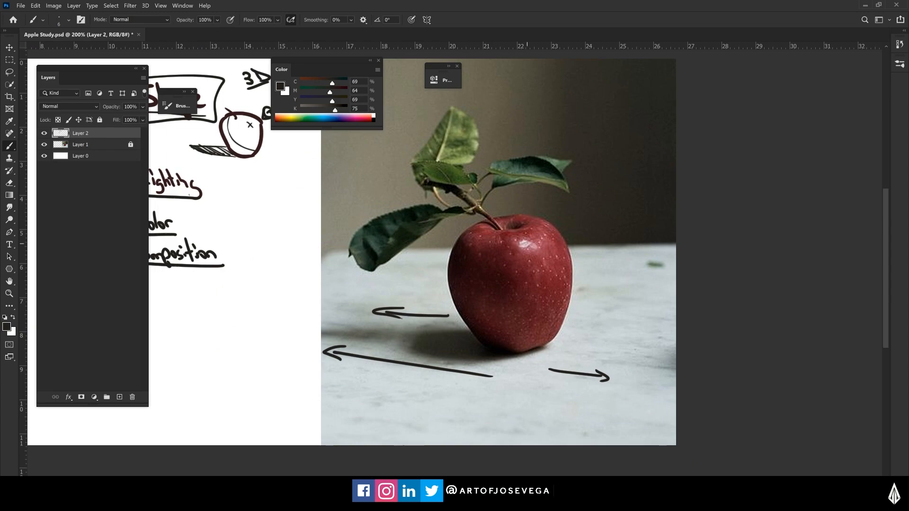
{"action": "left_click", "coordinate": [522, 242], "text": "alt"}
{"action": "left_click", "coordinate": [568, 394], "text": "alt"}
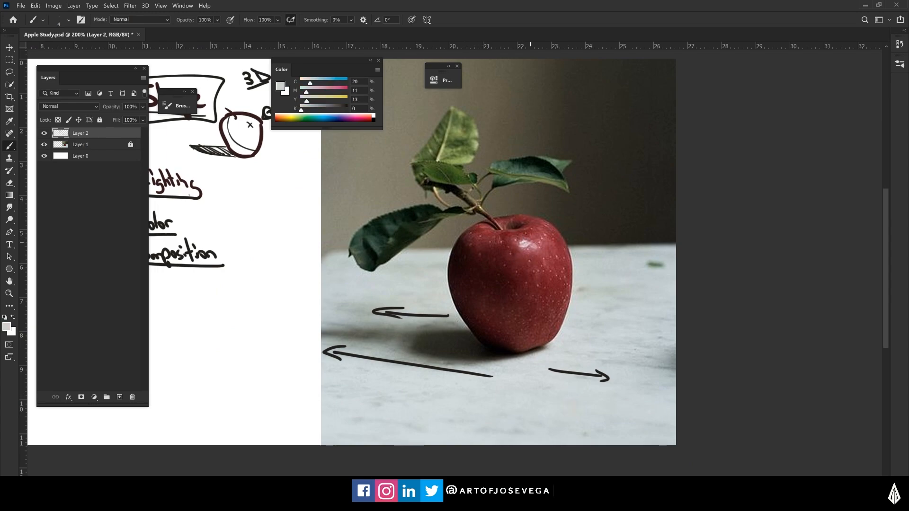
{"action": "left_click_drag", "start_coordinate": [309, 218], "coordinate": [462, 312]}
{"action": "left_click", "coordinate": [376, 231], "text": "alt"}
{"action": "key", "text": "bracketright"}
{"action": "left_click_drag", "start_coordinate": [280, 222], "coordinate": [323, 238]}
{"action": "left_click_drag", "start_coordinate": [563, 386], "coordinate": [336, 277]}
{"action": "left_click", "coordinate": [522, 412], "text": "alt"}
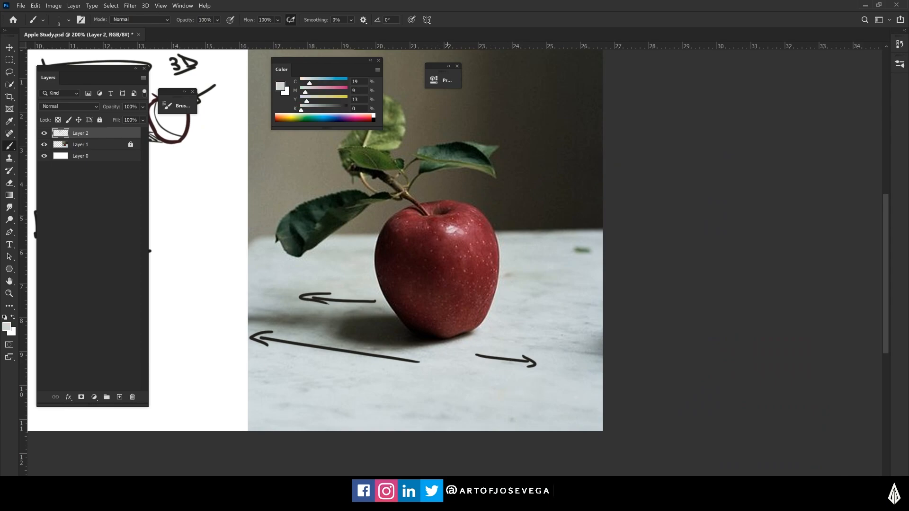
- Trace the apple's outline in the photo and draw vertical contour lines from its top to its base
{"action": "mouse_move", "coordinate": [477, 225]}
{"action": "left_mouse_down"}
{"action": "mouse_move", "coordinate": [485, 269]}
{"action": "mouse_move", "coordinate": [465, 331]}
{"action": "left_mouse_up"}
{"action": "left_click_drag", "start_coordinate": [450, 228], "coordinate": [447, 337]}
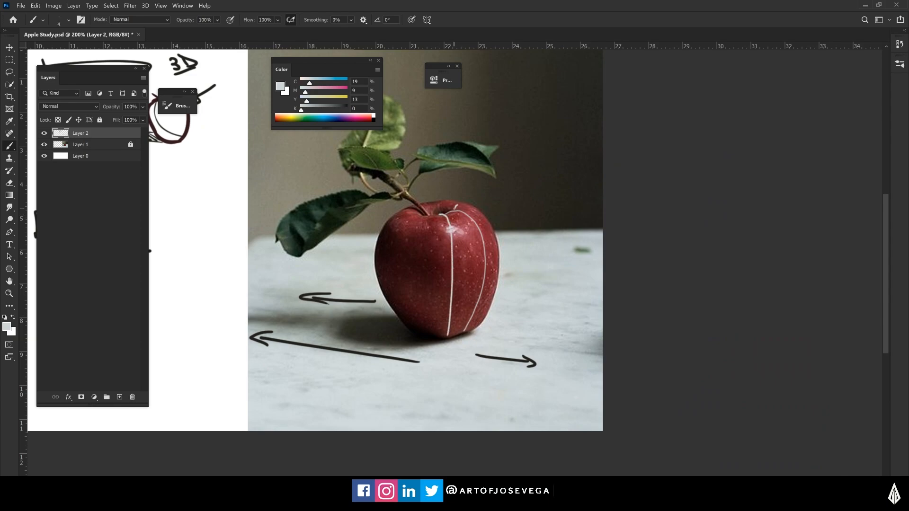
{"action": "mouse_move", "coordinate": [452, 201]}
{"action": "left_mouse_down"}
{"action": "mouse_move", "coordinate": [496, 235]}
{"action": "mouse_move", "coordinate": [498, 287]}
{"action": "mouse_move", "coordinate": [484, 320]}
{"action": "mouse_move", "coordinate": [431, 202]}
{"action": "mouse_move", "coordinate": [393, 216]}
{"action": "mouse_move", "coordinate": [376, 246]}
{"action": "left_mouse_up"}
{"action": "mouse_move", "coordinate": [381, 290]}
{"action": "left_mouse_down"}
{"action": "mouse_move", "coordinate": [411, 332]}
{"action": "mouse_move", "coordinate": [460, 337]}
{"action": "left_mouse_up"}
{"action": "mouse_move", "coordinate": [426, 215]}
{"action": "left_mouse_down"}
{"action": "mouse_move", "coordinate": [417, 254]}
{"action": "mouse_move", "coordinate": [428, 325]}
{"action": "left_mouse_up"}
{"action": "mouse_move", "coordinate": [422, 212]}
{"action": "left_mouse_down"}
{"action": "mouse_move", "coordinate": [392, 217]}
{"action": "mouse_move", "coordinate": [382, 264]}
{"action": "mouse_move", "coordinate": [411, 337]}
{"action": "left_mouse_up"}
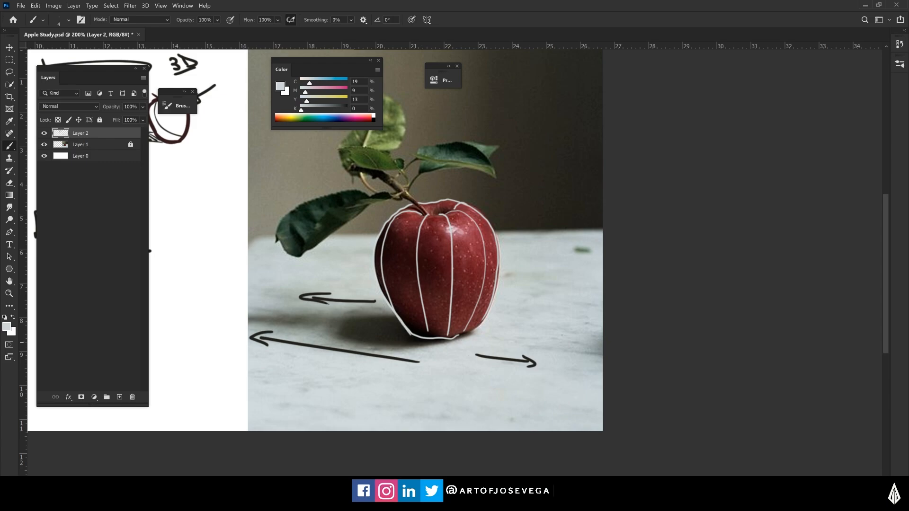
- Draw curved horizontal contour lines across the apple to complete a wireframe grid, including the top rim and base
{"action": "mouse_move", "coordinate": [379, 240]}
{"action": "left_mouse_down"}
{"action": "mouse_move", "coordinate": [425, 254]}
{"action": "mouse_move", "coordinate": [491, 232]}
{"action": "left_mouse_up"}
{"action": "mouse_move", "coordinate": [376, 268]}
{"action": "left_mouse_down"}
{"action": "mouse_move", "coordinate": [386, 277]}
{"action": "mouse_move", "coordinate": [473, 274]}
{"action": "mouse_move", "coordinate": [493, 260]}
{"action": "left_mouse_up"}
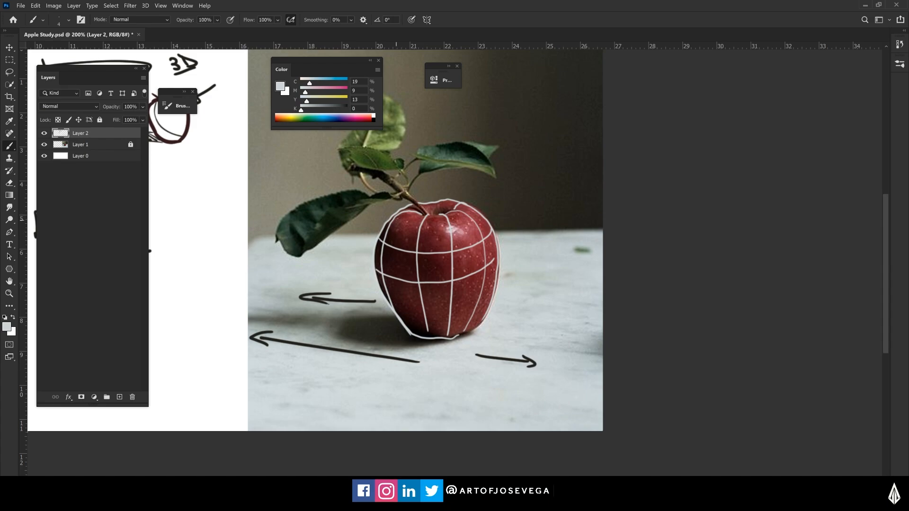
{"action": "mouse_move", "coordinate": [397, 221]}
{"action": "left_mouse_down"}
{"action": "mouse_move", "coordinate": [473, 216]}
{"action": "mouse_move", "coordinate": [452, 209]}
{"action": "left_mouse_up"}
{"action": "mouse_move", "coordinate": [393, 309]}
{"action": "left_mouse_down"}
{"action": "mouse_move", "coordinate": [453, 319]}
{"action": "mouse_move", "coordinate": [491, 299]}
{"action": "left_mouse_up"}
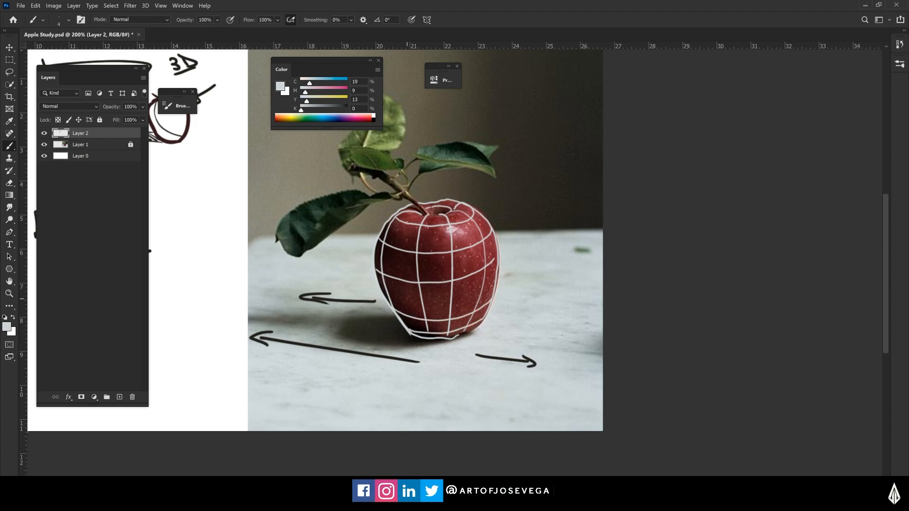
{"action": "left_click_drag", "start_coordinate": [463, 339], "coordinate": [498, 354]}
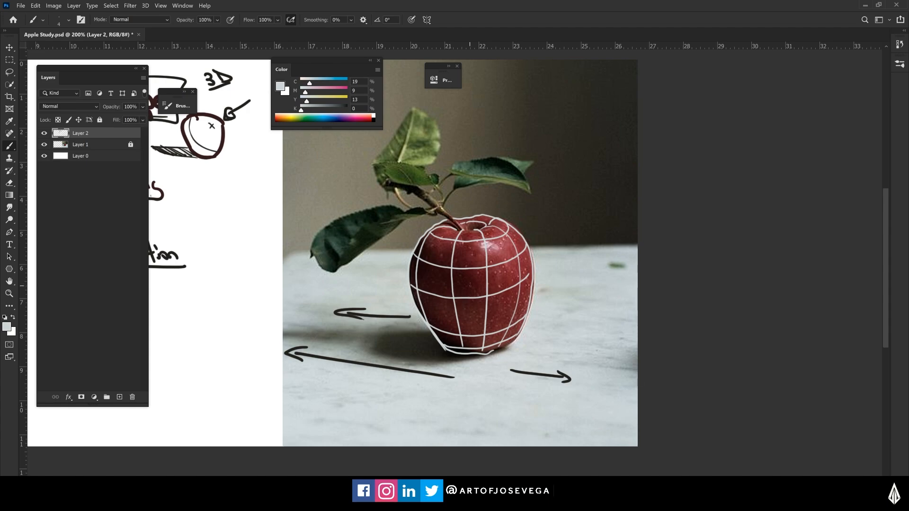
- Trace the apple's stem in the photo with light lines ending in an arrowhead
{"action": "left_click_drag", "start_coordinate": [458, 230], "coordinate": [415, 191]}
{"action": "left_click_drag", "start_coordinate": [416, 191], "coordinate": [458, 226]}
{"action": "left_click_drag", "start_coordinate": [415, 364], "coordinate": [430, 332]}
{"action": "left_click_drag", "start_coordinate": [528, 312], "coordinate": [490, 315]}
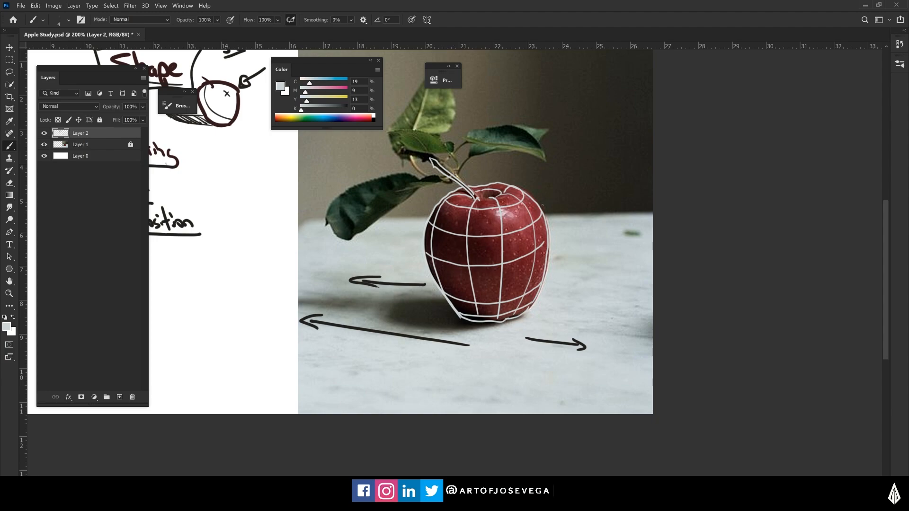
- Add short dashes along the apple's surface and another horizontal contour line across its lower half
{"action": "mouse_move", "coordinate": [434, 279]}
{"action": "left_mouse_down"}
{"action": "mouse_move", "coordinate": [488, 287]}
{"action": "mouse_move", "coordinate": [544, 266]}
{"action": "mouse_move", "coordinate": [531, 234]}
{"action": "mouse_move", "coordinate": [476, 231]}
{"action": "left_mouse_up"}
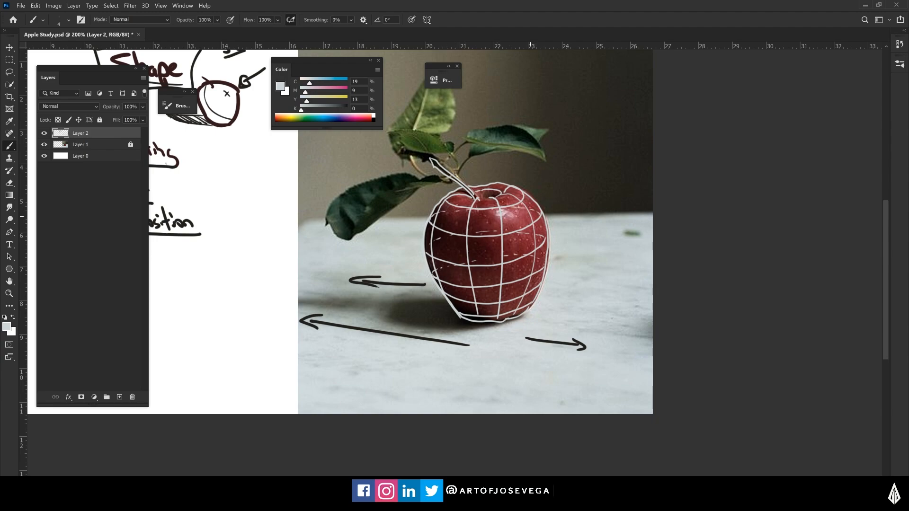
{"action": "left_click_drag", "start_coordinate": [442, 291], "coordinate": [449, 286]}
{"action": "left_click_drag", "start_coordinate": [451, 287], "coordinate": [509, 281]}
{"action": "left_click_drag", "start_coordinate": [515, 280], "coordinate": [528, 281]}
{"action": "mouse_move", "coordinate": [485, 219]}
{"action": "left_mouse_down"}
{"action": "mouse_move", "coordinate": [484, 233]}
{"action": "mouse_move", "coordinate": [514, 239]}
{"action": "mouse_move", "coordinate": [517, 278]}
{"action": "left_mouse_up"}
- Sketch a small light-grey cube on the photo's background above the apple
{"action": "key", "text": "ctrl+minus"}
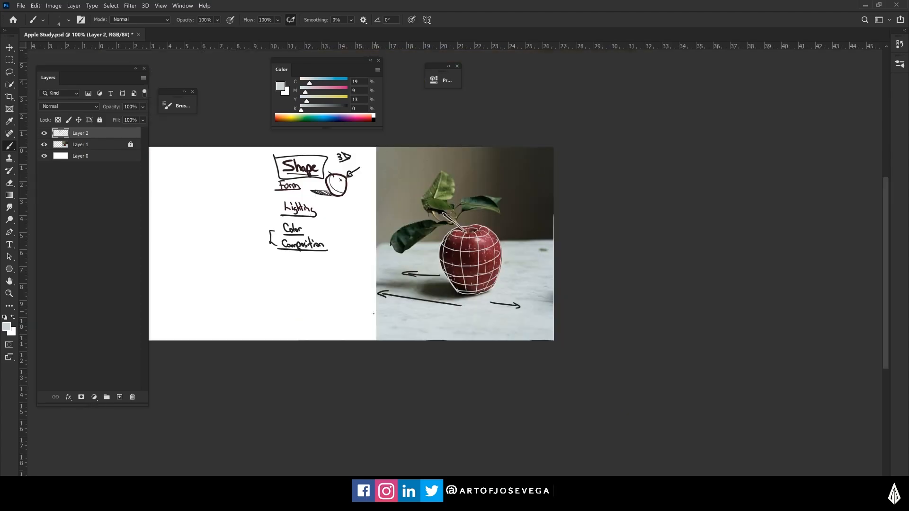
{"action": "left_click_drag", "start_coordinate": [351, 309], "coordinate": [422, 301]}
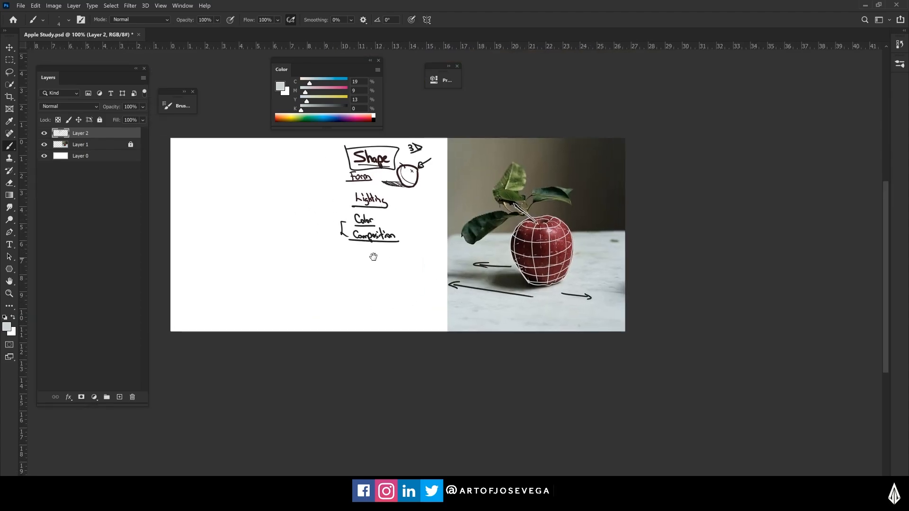
{"action": "left_click_drag", "start_coordinate": [372, 257], "coordinate": [411, 265]}
{"action": "key", "text": "ctrl+plus"}
{"action": "left_click_drag", "start_coordinate": [602, 247], "coordinate": [361, 282]}
{"action": "left_click_drag", "start_coordinate": [357, 243], "coordinate": [380, 240]}
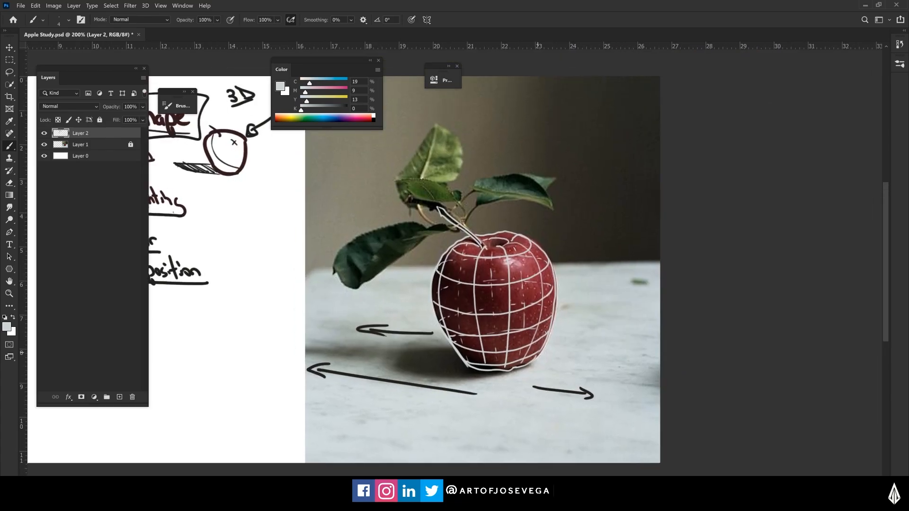
{"action": "left_click_drag", "start_coordinate": [417, 290], "coordinate": [412, 332]}
{"action": "mouse_move", "coordinate": [480, 159]}
{"action": "left_mouse_down"}
{"action": "mouse_move", "coordinate": [519, 158]}
{"action": "mouse_move", "coordinate": [499, 152]}
{"action": "mouse_move", "coordinate": [512, 163]}
{"action": "mouse_move", "coordinate": [502, 188]}
{"action": "left_mouse_up"}
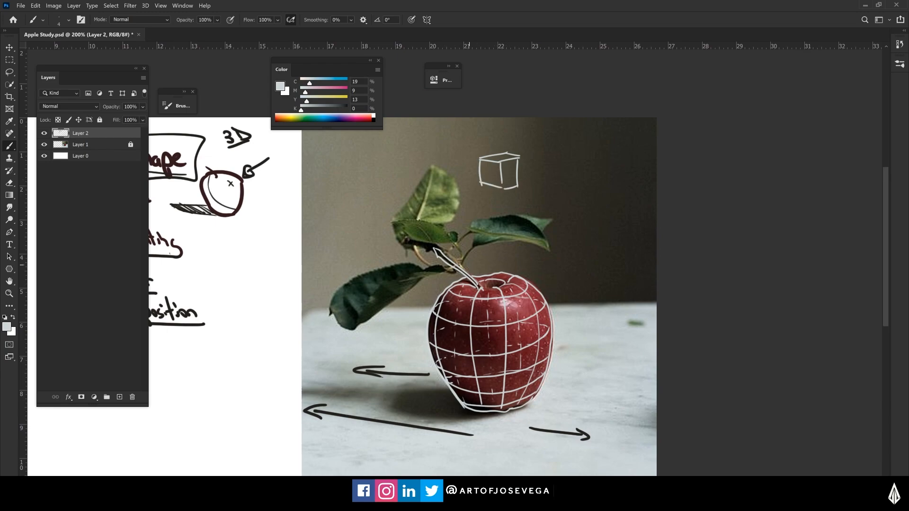
- Hatch the top planes of the apple and the cube, and write "Top" above the cube
{"action": "left_click_drag", "start_coordinate": [449, 293], "coordinate": [521, 278]}
{"action": "mouse_move", "coordinate": [484, 161]}
{"action": "left_mouse_down"}
{"action": "mouse_move", "coordinate": [514, 153]}
{"action": "mouse_move", "coordinate": [490, 145]}
{"action": "left_mouse_up"}
{"action": "left_click_drag", "start_coordinate": [485, 135], "coordinate": [495, 139]}
{"action": "left_click_drag", "start_coordinate": [499, 146], "coordinate": [503, 138]}
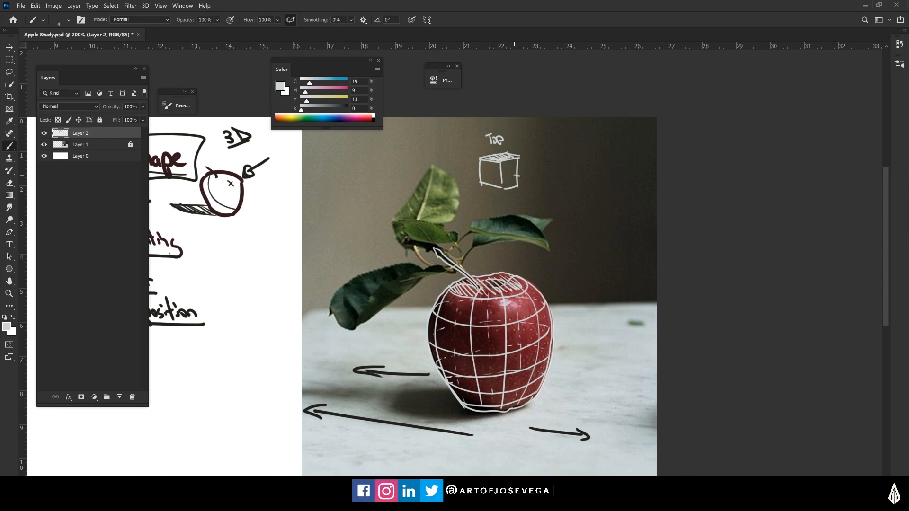
- Label the cube's right face "Front" and hatch the matching right-hand plane of the apple with horizontal strokes
{"action": "mouse_move", "coordinate": [526, 171]}
{"action": "left_mouse_down"}
{"action": "mouse_move", "coordinate": [526, 180]}
{"action": "mouse_move", "coordinate": [550, 168]}
{"action": "left_mouse_up"}
{"action": "left_click_drag", "start_coordinate": [507, 305], "coordinate": [533, 290]}
{"action": "left_click_drag", "start_coordinate": [490, 316], "coordinate": [537, 298]}
{"action": "mouse_move", "coordinate": [496, 332]}
{"action": "left_mouse_down"}
{"action": "mouse_move", "coordinate": [542, 320]}
{"action": "mouse_move", "coordinate": [543, 328]}
{"action": "left_mouse_up"}
{"action": "mouse_move", "coordinate": [504, 361]}
{"action": "left_mouse_down"}
{"action": "mouse_move", "coordinate": [540, 350]}
{"action": "mouse_move", "coordinate": [538, 362]}
{"action": "left_mouse_up"}
{"action": "left_click_drag", "start_coordinate": [496, 391], "coordinate": [530, 379]}
{"action": "mouse_move", "coordinate": [492, 406]}
{"action": "left_mouse_down"}
{"action": "mouse_move", "coordinate": [531, 391]}
{"action": "mouse_move", "coordinate": [497, 372]}
{"action": "left_mouse_up"}
{"action": "mouse_move", "coordinate": [517, 342]}
{"action": "left_mouse_down"}
{"action": "mouse_move", "coordinate": [486, 338]}
{"action": "mouse_move", "coordinate": [496, 353]}
{"action": "left_mouse_up"}
{"action": "left_click_drag", "start_coordinate": [504, 361], "coordinate": [493, 361]}
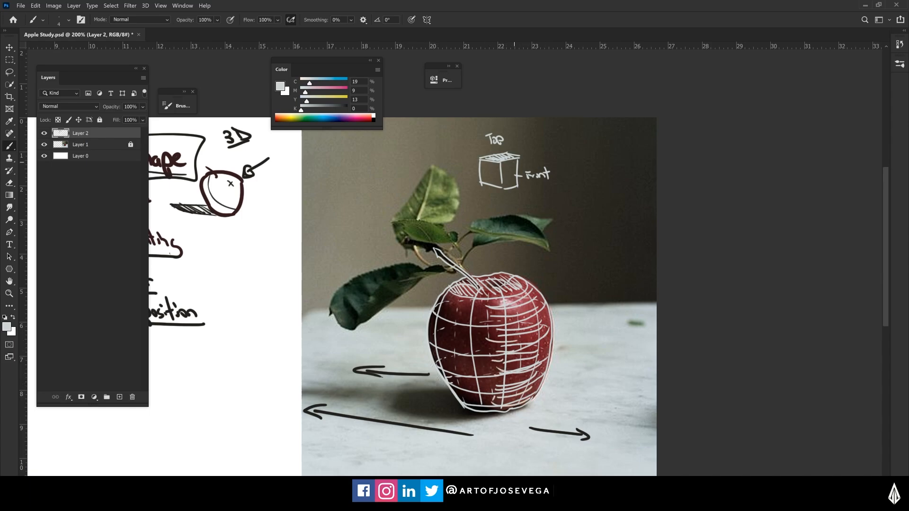
- Draw a light-direction arrow at the cube's upper right and hatch the cube's left face
{"action": "left_click_drag", "start_coordinate": [556, 141], "coordinate": [538, 150]}
{"action": "left_click_drag", "start_coordinate": [538, 142], "coordinate": [544, 150]}
{"action": "mouse_move", "coordinate": [482, 163]}
{"action": "left_mouse_down"}
{"action": "mouse_move", "coordinate": [485, 184]}
{"action": "mouse_move", "coordinate": [500, 184]}
{"action": "left_mouse_up"}
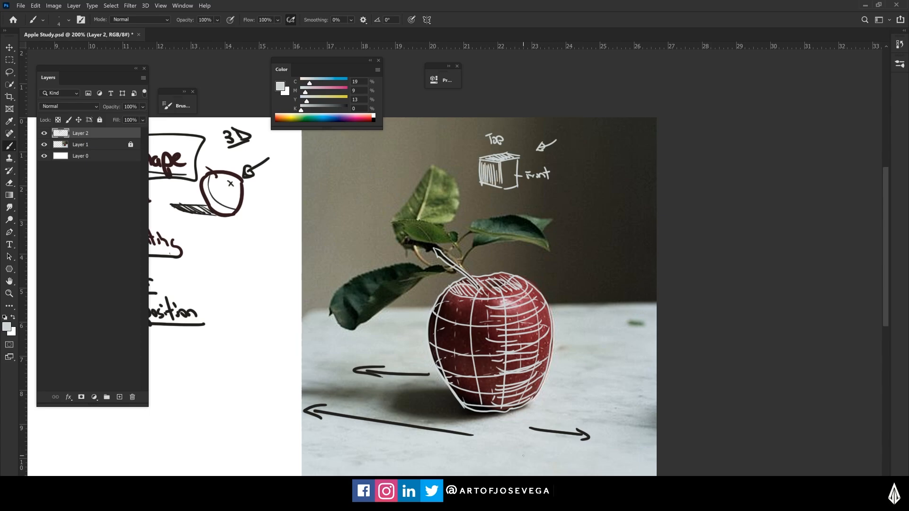
- Hatch the apple's left-hand plane with vertical strokes that follow its form
{"action": "left_click_drag", "start_coordinate": [432, 314], "coordinate": [441, 378]}
{"action": "left_click_drag", "start_coordinate": [445, 308], "coordinate": [455, 385]}
{"action": "left_click_drag", "start_coordinate": [457, 334], "coordinate": [459, 393]}
{"action": "mouse_move", "coordinate": [461, 298]}
{"action": "left_mouse_down"}
{"action": "mouse_move", "coordinate": [465, 398]}
{"action": "mouse_move", "coordinate": [474, 396]}
{"action": "left_mouse_up"}
{"action": "left_click_drag", "start_coordinate": [479, 300], "coordinate": [490, 397]}
{"action": "left_click_drag", "start_coordinate": [493, 291], "coordinate": [495, 393]}
{"action": "left_click_drag", "start_coordinate": [493, 309], "coordinate": [498, 405]}
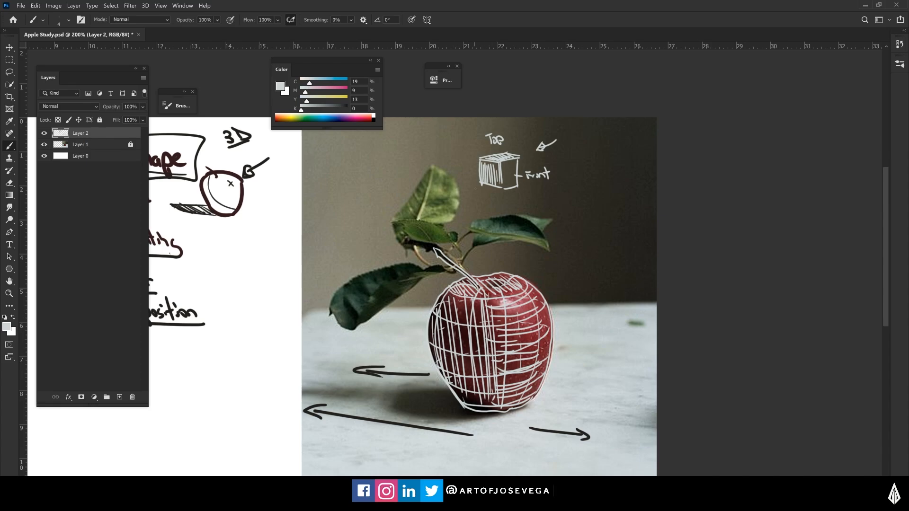
- Mark the cube's underside with a small curved stroke and reinforce the cube's edges
{"action": "left_click_drag", "start_coordinate": [505, 195], "coordinate": [496, 193]}
{"action": "left_click_drag", "start_coordinate": [497, 171], "coordinate": [500, 183]}
{"action": "left_click_drag", "start_coordinate": [529, 297], "coordinate": [550, 322]}
{"action": "mouse_move", "coordinate": [479, 159]}
{"action": "left_mouse_down"}
{"action": "mouse_move", "coordinate": [478, 181]}
{"action": "mouse_move", "coordinate": [520, 185]}
{"action": "left_mouse_up"}
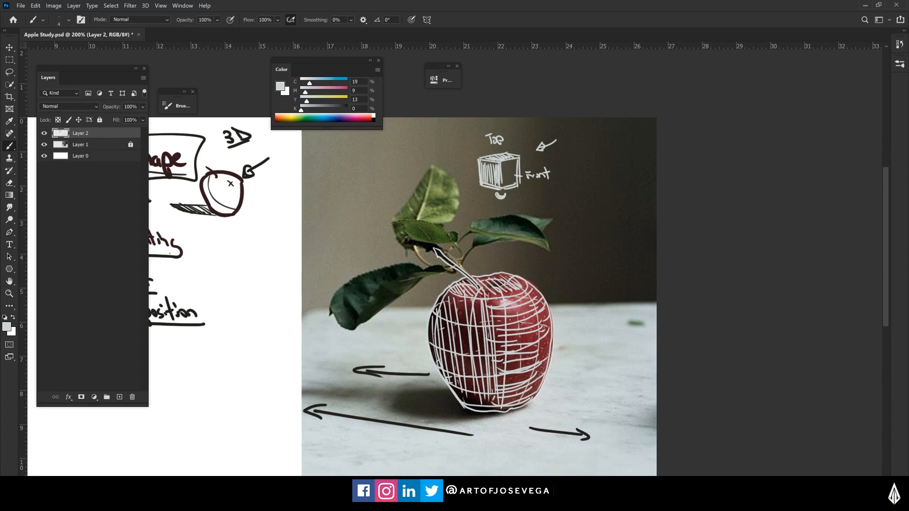
- Hide the annotation layer and create an empty layer beneath it for the apple drawing
{"action": "left_click_drag", "start_coordinate": [366, 303], "coordinate": [453, 287]}
{"action": "left_click_drag", "start_coordinate": [400, 325], "coordinate": [515, 320]}
{"action": "key", "text": "ctrl+minus"}
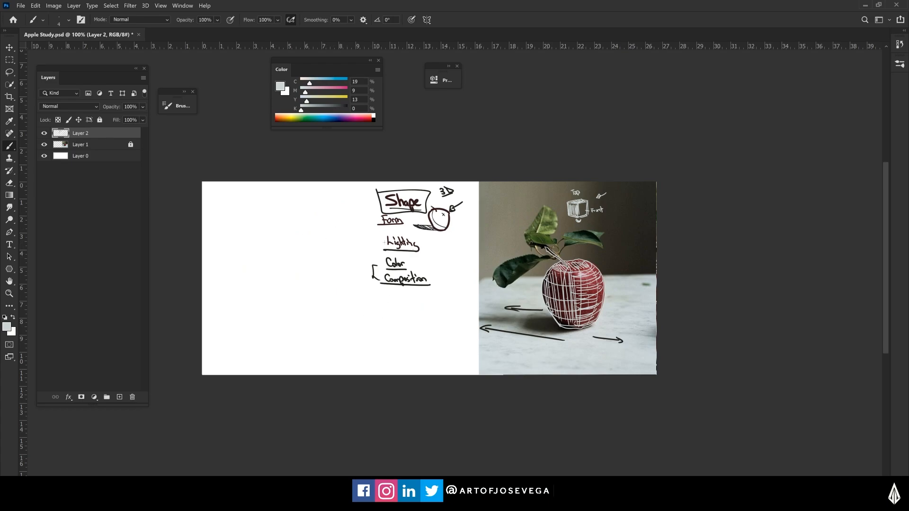
{"action": "left_click_drag", "start_coordinate": [351, 292], "coordinate": [361, 270]}
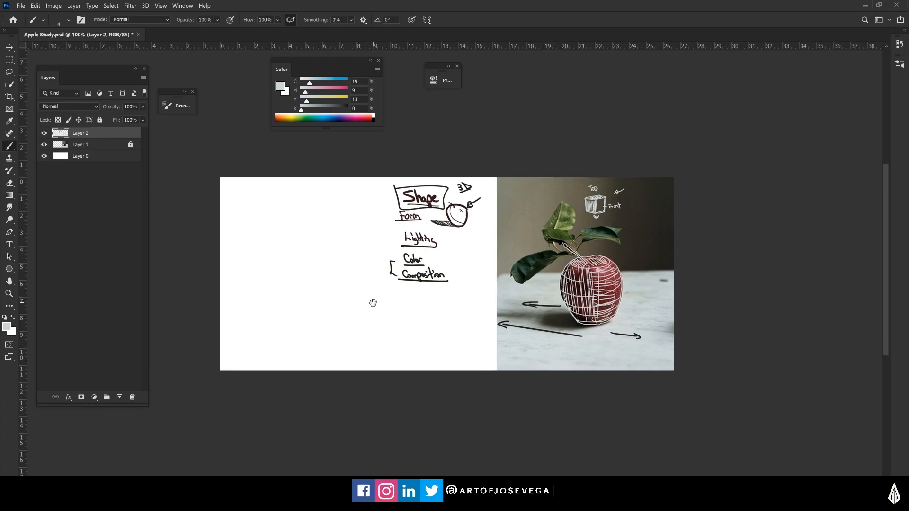
{"action": "left_click_drag", "start_coordinate": [373, 304], "coordinate": [362, 300]}
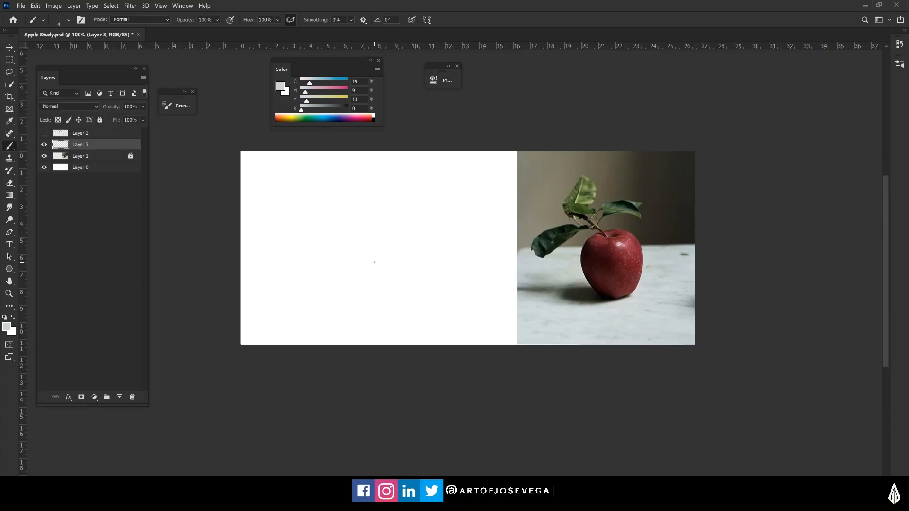
- Sketch a simple box on the blank canvas as a construction guide for the apple
{"action": "mouse_move", "coordinate": [332, 237]}
{"action": "left_mouse_down"}
{"action": "mouse_move", "coordinate": [384, 225]}
{"action": "mouse_move", "coordinate": [413, 232]}
{"action": "left_mouse_up"}
{"action": "mouse_move", "coordinate": [332, 238]}
{"action": "left_mouse_down"}
{"action": "mouse_move", "coordinate": [369, 248]}
{"action": "mouse_move", "coordinate": [411, 236]}
{"action": "left_mouse_up"}
{"action": "left_click_drag", "start_coordinate": [379, 244], "coordinate": [410, 238]}
{"action": "left_click_drag", "start_coordinate": [332, 242], "coordinate": [333, 296]}
{"action": "left_click_drag", "start_coordinate": [371, 256], "coordinate": [373, 302]}
{"action": "left_click_drag", "start_coordinate": [413, 243], "coordinate": [415, 298]}
- Add a new layer above the box sketch and adjust the drawing with Free Transform
{"action": "left_click", "coordinate": [143, 107]}
{"action": "left_click", "coordinate": [120, 397]}
{"action": "left_click", "coordinate": [81, 156]}
{"action": "left_click", "coordinate": [80, 144]}
{"action": "key", "text": "ctrl+plus"}
{"action": "mouse_move", "coordinate": [360, 203]}
{"action": "left_mouse_down"}
{"action": "mouse_move", "coordinate": [408, 236]}
{"action": "mouse_move", "coordinate": [331, 374]}
{"action": "mouse_move", "coordinate": [246, 291]}
{"action": "mouse_move", "coordinate": [365, 203]}
{"action": "left_mouse_up"}
{"action": "key", "text": "ctrl+minus"}
{"action": "key", "text": "ctrl+t"}
{"action": "left_click_drag", "start_coordinate": [437, 331], "coordinate": [436, 330]}
{"action": "key", "text": "Return"}
{"action": "key", "text": "ctrl+plus"}
- Sketch the apple's top rim and the upper curves of its sides
{"action": "left_click_drag", "start_coordinate": [274, 222], "coordinate": [298, 220]}
{"action": "mouse_move", "coordinate": [312, 215]}
{"action": "left_mouse_down"}
{"action": "mouse_move", "coordinate": [347, 212]}
{"action": "mouse_move", "coordinate": [344, 221]}
{"action": "left_mouse_up"}
{"action": "mouse_move", "coordinate": [346, 213]}
{"action": "left_mouse_down"}
{"action": "mouse_move", "coordinate": [359, 205]}
{"action": "mouse_move", "coordinate": [381, 217]}
{"action": "left_mouse_up"}
{"action": "mouse_move", "coordinate": [360, 231]}
{"action": "left_mouse_down"}
{"action": "mouse_move", "coordinate": [384, 323]}
{"action": "mouse_move", "coordinate": [405, 289]}
{"action": "left_mouse_up"}
{"action": "left_click_drag", "start_coordinate": [293, 224], "coordinate": [250, 249]}
{"action": "left_click_drag", "start_coordinate": [273, 235], "coordinate": [282, 340]}
- Enlarge the brush, draw the apple's right contour and hide the box guide layer
{"action": "key", "text": "ctrl+minus"}
{"action": "key", "text": "bracketright"}
{"action": "key", "text": "bracketright"}
{"action": "mouse_move", "coordinate": [425, 221]}
{"action": "left_mouse_down"}
{"action": "mouse_move", "coordinate": [421, 228]}
{"action": "mouse_move", "coordinate": [455, 258]}
{"action": "left_mouse_up"}
{"action": "left_click", "coordinate": [44, 156]}
- Sketch the apple's stem, base and cast shadow, and rework its left contour
{"action": "mouse_move", "coordinate": [455, 285]}
{"action": "left_mouse_down"}
{"action": "mouse_move", "coordinate": [438, 305]}
{"action": "mouse_move", "coordinate": [375, 312]}
{"action": "left_mouse_up"}
{"action": "mouse_move", "coordinate": [381, 289]}
{"action": "left_mouse_down"}
{"action": "mouse_move", "coordinate": [358, 305]}
{"action": "mouse_move", "coordinate": [317, 286]}
{"action": "left_mouse_up"}
{"action": "mouse_move", "coordinate": [405, 229]}
{"action": "left_mouse_down"}
{"action": "mouse_move", "coordinate": [370, 198]}
{"action": "mouse_move", "coordinate": [375, 263]}
{"action": "left_mouse_up"}
{"action": "left_click_drag", "start_coordinate": [374, 245], "coordinate": [402, 308]}
{"action": "key", "text": "ctrl+z"}
{"action": "left_click_drag", "start_coordinate": [389, 225], "coordinate": [376, 272]}
{"action": "left_click_drag", "start_coordinate": [412, 274], "coordinate": [425, 273]}
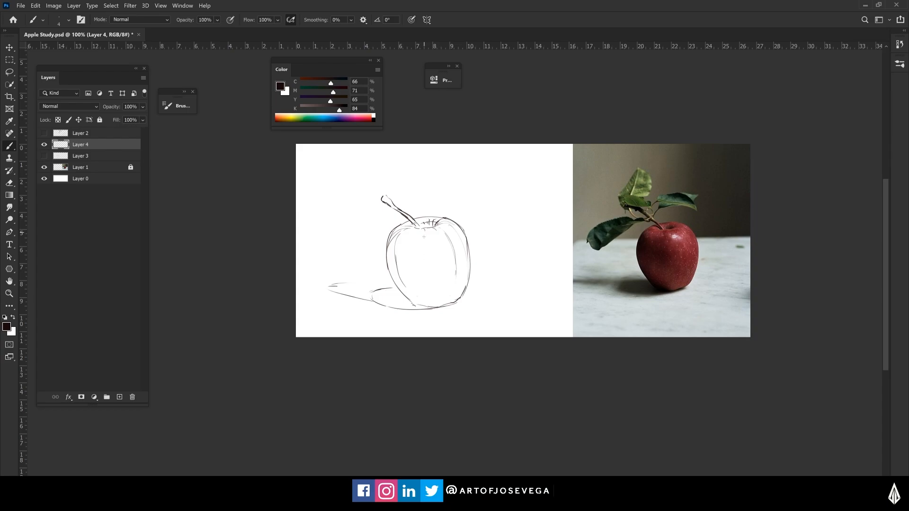
- Sketch light form lines inside the apple, softening them with the Eraser
{"action": "mouse_move", "coordinate": [442, 230]}
{"action": "left_mouse_down"}
{"action": "mouse_move", "coordinate": [435, 244]}
{"action": "mouse_move", "coordinate": [396, 254]}
{"action": "left_mouse_up"}
{"action": "mouse_move", "coordinate": [406, 232]}
{"action": "left_mouse_down"}
{"action": "mouse_move", "coordinate": [400, 251]}
{"action": "mouse_move", "coordinate": [445, 283]}
{"action": "left_mouse_up"}
{"action": "left_click_drag", "start_coordinate": [452, 247], "coordinate": [444, 299]}
{"action": "key", "text": "e"}
{"action": "left_click_drag", "start_coordinate": [410, 238], "coordinate": [401, 251]}
{"action": "mouse_move", "coordinate": [449, 274]}
{"action": "left_mouse_down"}
{"action": "mouse_move", "coordinate": [453, 265]}
{"action": "mouse_move", "coordinate": [455, 300]}
{"action": "left_mouse_up"}
{"action": "key", "text": "b"}
{"action": "mouse_move", "coordinate": [430, 258]}
{"action": "left_mouse_down"}
{"action": "mouse_move", "coordinate": [443, 262]}
{"action": "mouse_move", "coordinate": [407, 274]}
{"action": "left_mouse_up"}
- Adjust the apple sketch slightly with Free Transform
{"action": "key", "text": "ctrl+t"}
{"action": "left_click_drag", "start_coordinate": [337, 201], "coordinate": [339, 198]}
{"action": "key", "text": "Return"}
- Select the apple's right side with the Lasso, reshape it with a transform and clear the selection
{"action": "key", "text": "l"}
{"action": "left_click_drag", "start_coordinate": [464, 225], "coordinate": [477, 304]}
{"action": "key", "text": "ctrl+t"}
{"action": "right_click", "coordinate": [484, 254]}
{"action": "left_click", "coordinate": [500, 316]}
{"action": "left_click_drag", "start_coordinate": [491, 270], "coordinate": [496, 270]}
{"action": "key", "text": "Return"}
{"action": "key", "text": "m"}
{"action": "left_click", "coordinate": [262, 207]}
- Strengthen the apple's left and lower-right contour lines with the brush
{"action": "key", "text": "b"}
{"action": "left_click_drag", "start_coordinate": [310, 306], "coordinate": [307, 283]}
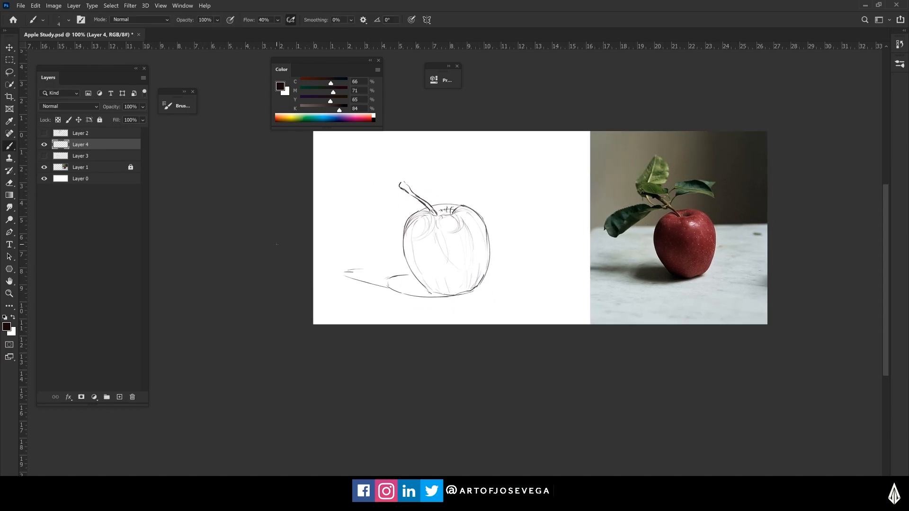
{"action": "key", "text": "ctrl+plus"}
{"action": "left_click_drag", "start_coordinate": [365, 238], "coordinate": [378, 345]}
{"action": "key", "text": "ctrl+minus"}
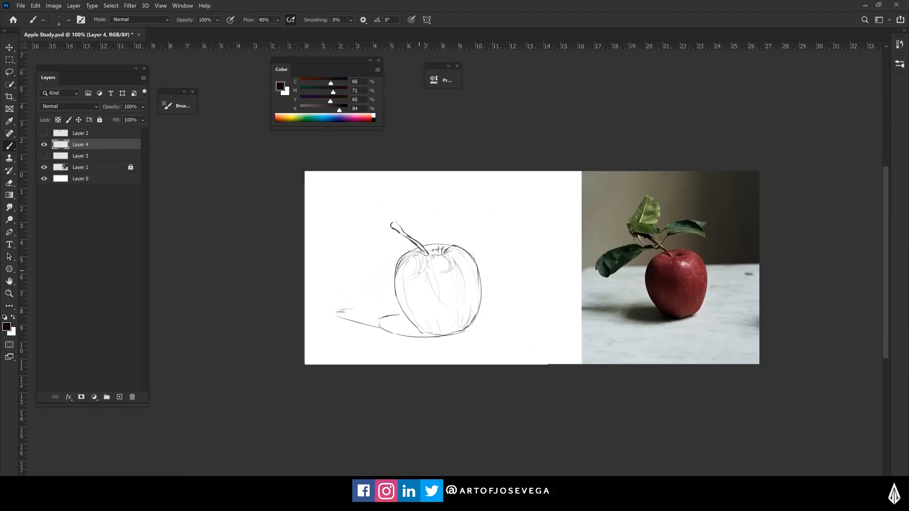
- Enlarge the brush and sketch a leaf to the upper right of the apple's stem
{"action": "key", "text": "bracketright"}
{"action": "key", "text": "bracketright"}
{"action": "mouse_move", "coordinate": [413, 240]}
{"action": "left_mouse_down"}
{"action": "mouse_move", "coordinate": [418, 227]}
{"action": "mouse_move", "coordinate": [414, 239]}
{"action": "left_mouse_up"}
{"action": "mouse_move", "coordinate": [417, 229]}
{"action": "left_mouse_down"}
{"action": "mouse_move", "coordinate": [468, 228]}
{"action": "mouse_move", "coordinate": [437, 203]}
{"action": "mouse_move", "coordinate": [417, 212]}
{"action": "mouse_move", "coordinate": [442, 201]}
{"action": "mouse_move", "coordinate": [411, 222]}
{"action": "left_mouse_up"}
{"action": "left_click_drag", "start_coordinate": [441, 202], "coordinate": [469, 207]}
{"action": "left_click_drag", "start_coordinate": [345, 336], "coordinate": [368, 319]}
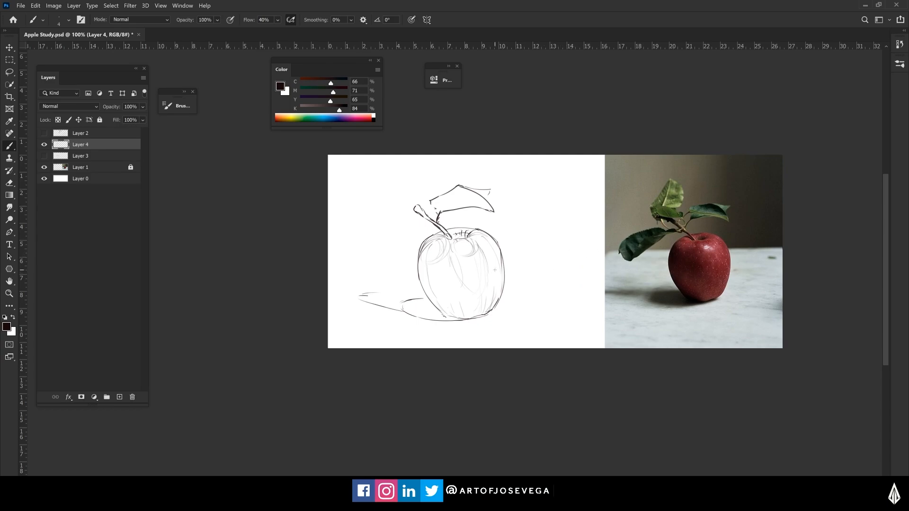
- Draw the table's back edge as a horizontal line on both sides of the apple
{"action": "left_click_drag", "start_coordinate": [596, 245], "coordinate": [506, 256]}
{"action": "key", "text": "ctrl+z"}
{"action": "left_click_drag", "start_coordinate": [575, 245], "coordinate": [509, 249]}
{"action": "left_click_drag", "start_coordinate": [415, 254], "coordinate": [285, 243]}
{"action": "key", "text": "e"}
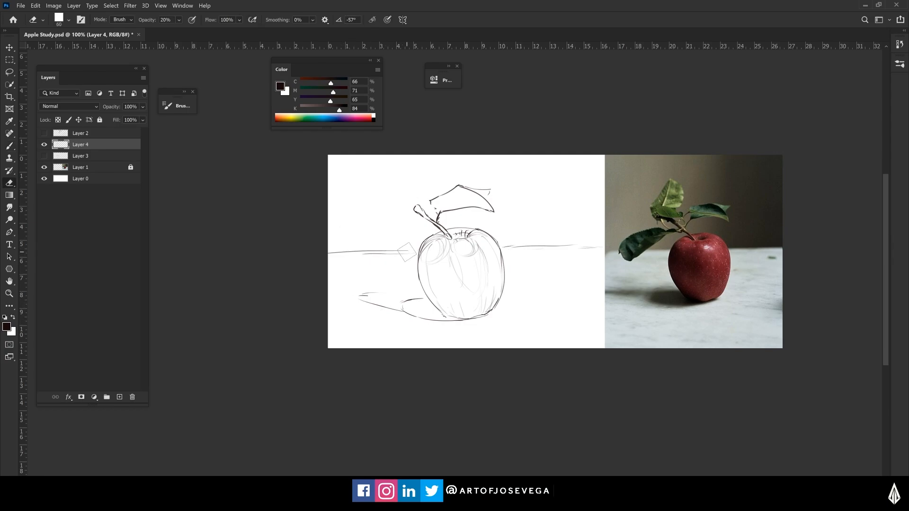
{"action": "key", "text": "bracketright"}
{"action": "key", "text": "bracketright"}
{"action": "key", "text": "bracketright"}
{"action": "key", "text": "b"}
{"action": "left_click_drag", "start_coordinate": [371, 293], "coordinate": [362, 305]}
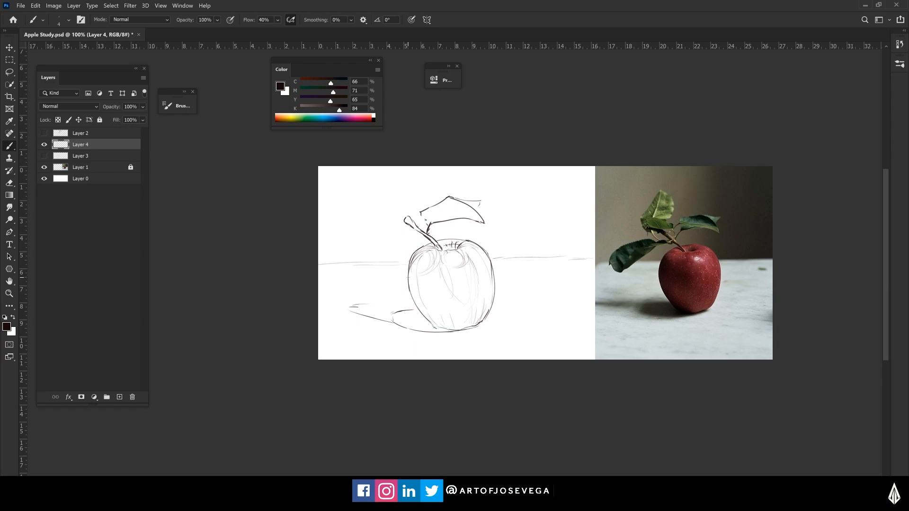
{"action": "mouse_move", "coordinate": [370, 274]}
{"action": "left_mouse_down"}
{"action": "mouse_move", "coordinate": [361, 264]}
{"action": "mouse_move", "coordinate": [362, 289]}
{"action": "mouse_move", "coordinate": [372, 261]}
{"action": "left_mouse_up"}
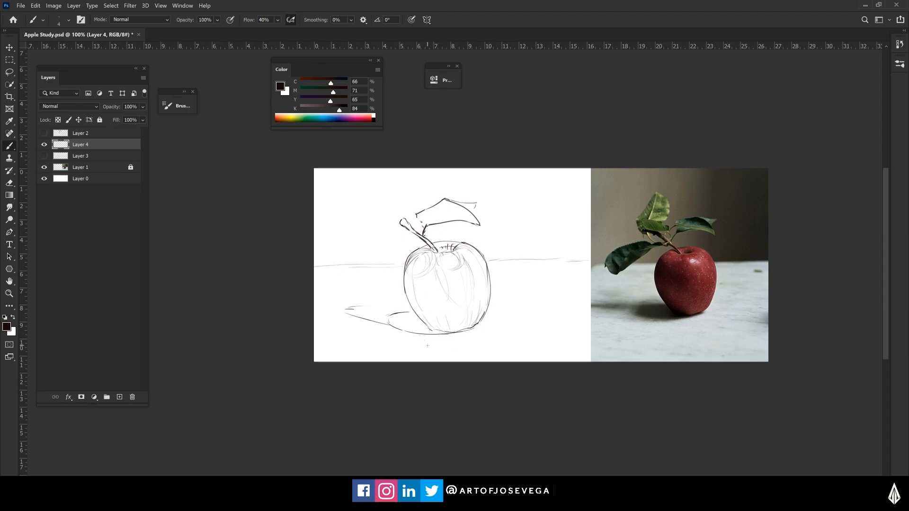
{"action": "left_click_drag", "start_coordinate": [428, 346], "coordinate": [430, 329]}
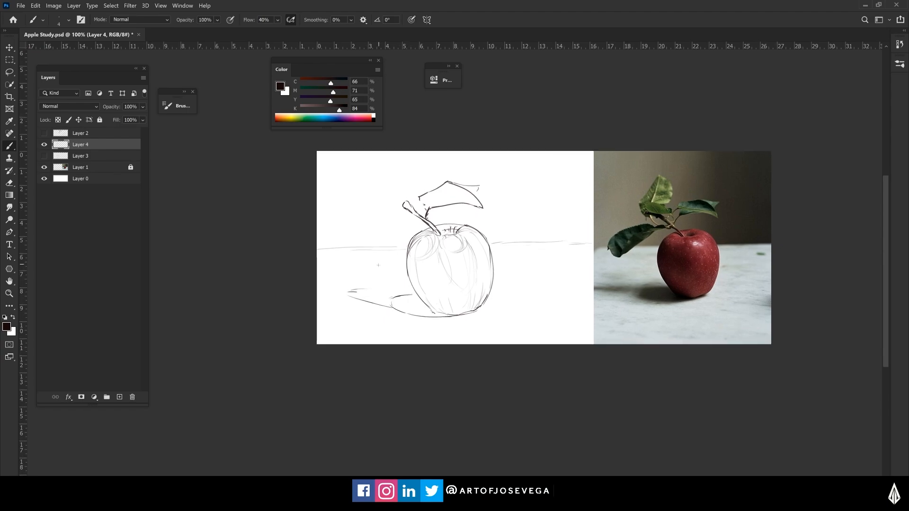
{"action": "left_click_drag", "start_coordinate": [373, 278], "coordinate": [365, 296]}
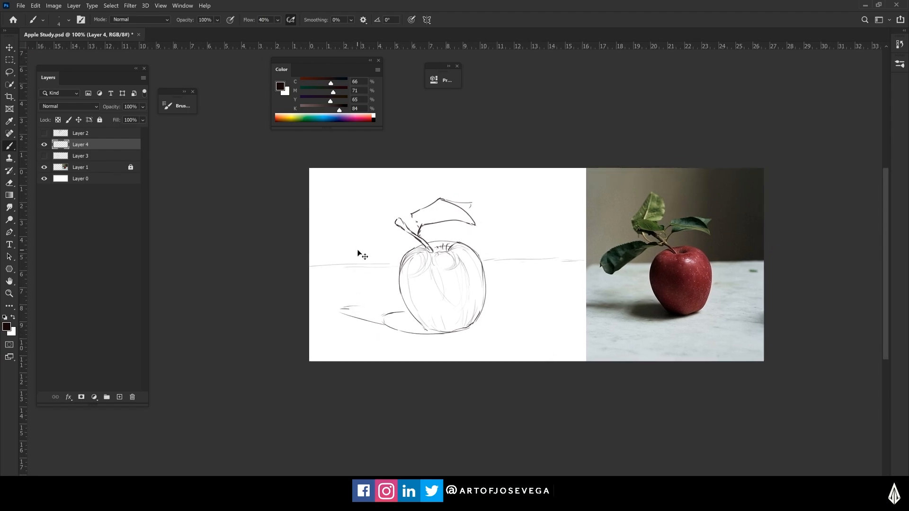
- Lower the sketch on Layer 4 to 11% opacity and add a new layer above it
{"action": "key", "text": "ctrl+plus"}
{"action": "left_click_drag", "start_coordinate": [366, 298], "coordinate": [406, 295]}
{"action": "key", "text": "ctrl+minus"}
{"action": "left_click", "coordinate": [143, 107]}
{"action": "left_click_drag", "start_coordinate": [143, 117], "coordinate": [104, 118]}
{"action": "left_click", "coordinate": [120, 398]}
- Trace the apple's top and right contour with a fine clean line on the new layer
{"action": "key", "text": "ctrl+plus"}
{"action": "key", "text": "ctrl+plus"}
{"action": "left_click_drag", "start_coordinate": [402, 288], "coordinate": [379, 298]}
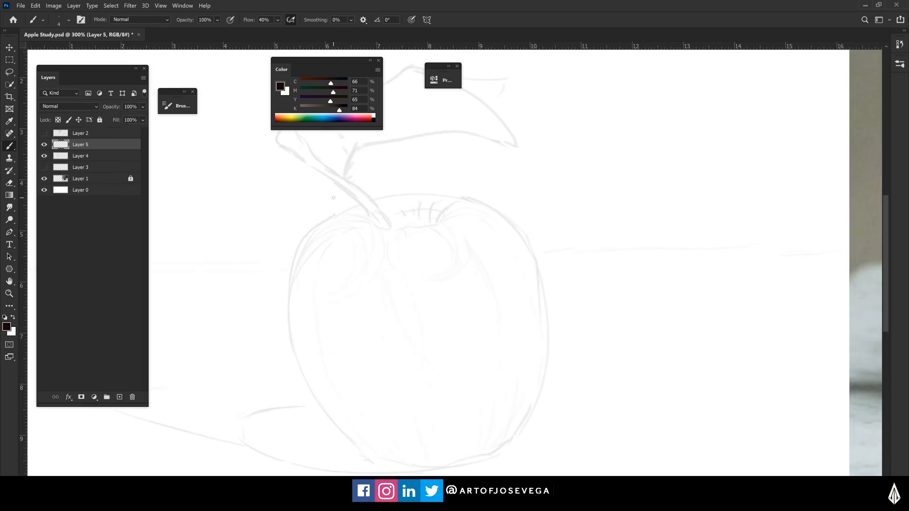
{"action": "key", "text": "ctrl+minus"}
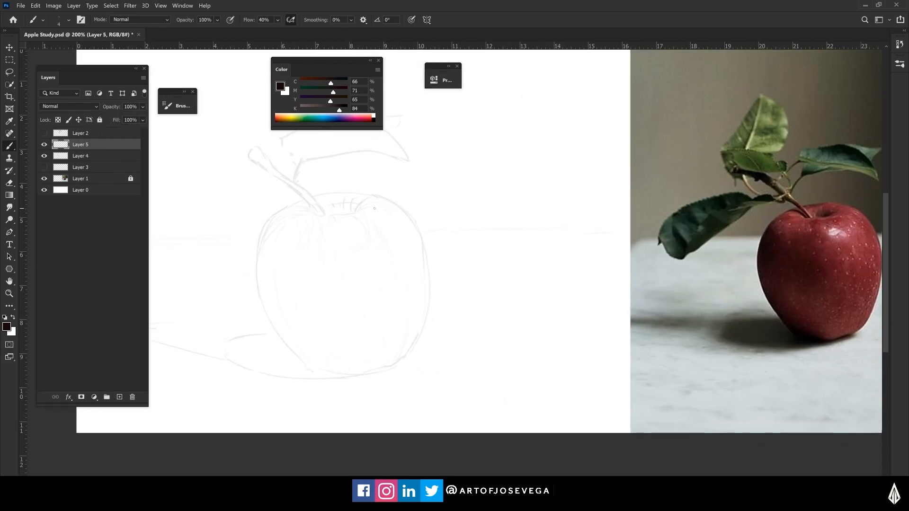
{"action": "mouse_move", "coordinate": [318, 196]}
{"action": "left_mouse_down"}
{"action": "mouse_move", "coordinate": [394, 205]}
{"action": "mouse_move", "coordinate": [427, 255]}
{"action": "mouse_move", "coordinate": [424, 327]}
{"action": "mouse_move", "coordinate": [402, 366]}
{"action": "left_mouse_up"}
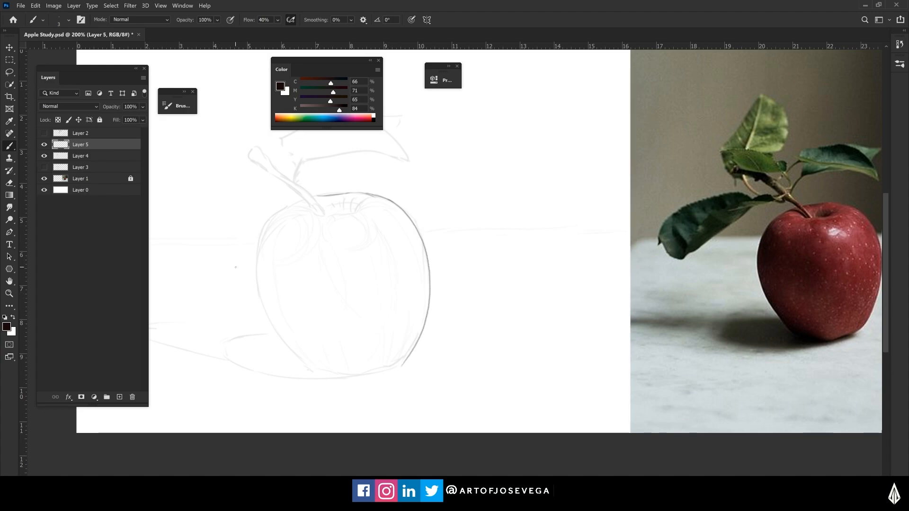
- Hide the traced line layer and add a new layer directly above the faded Layer 4 sketch
{"action": "left_click_drag", "start_coordinate": [325, 283], "coordinate": [390, 269]}
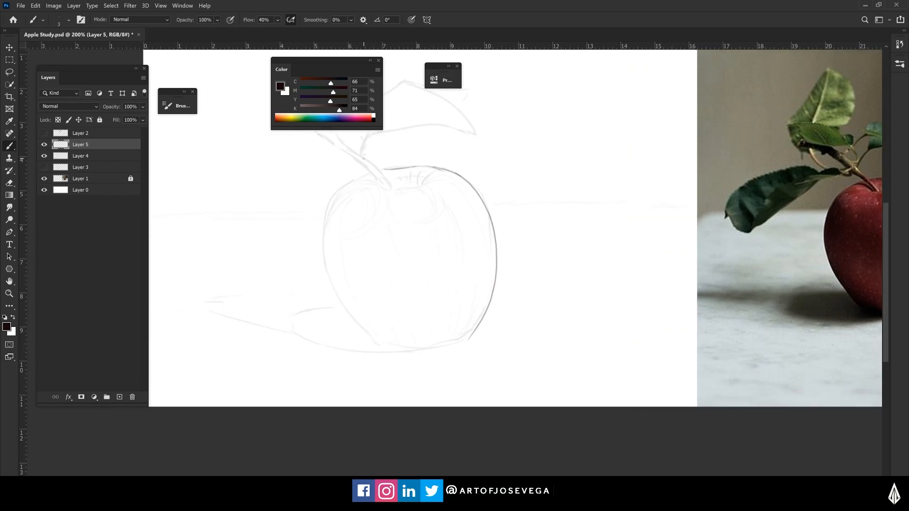
{"action": "key", "text": "ctrl+minus"}
{"action": "left_click_drag", "start_coordinate": [386, 284], "coordinate": [363, 297]}
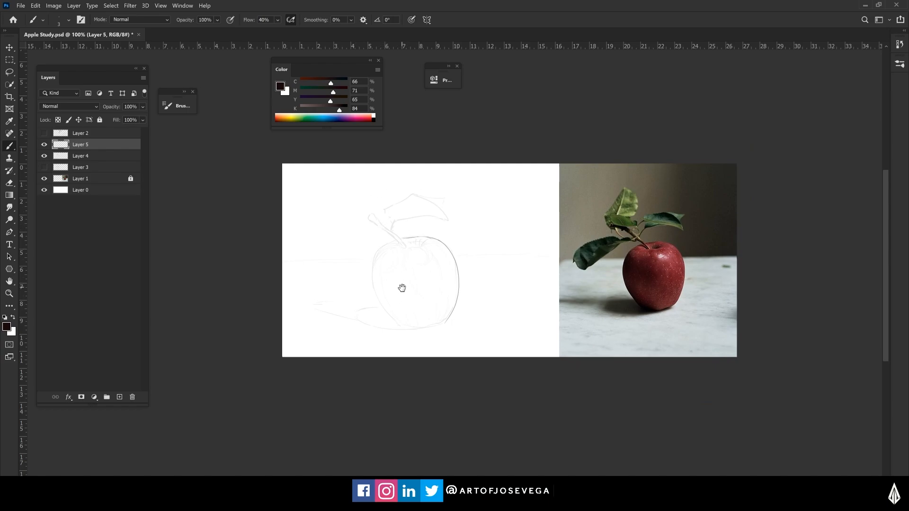
{"action": "left_click_drag", "start_coordinate": [400, 286], "coordinate": [414, 270]}
{"action": "left_click", "coordinate": [45, 145]}
{"action": "left_click", "coordinate": [89, 156]}
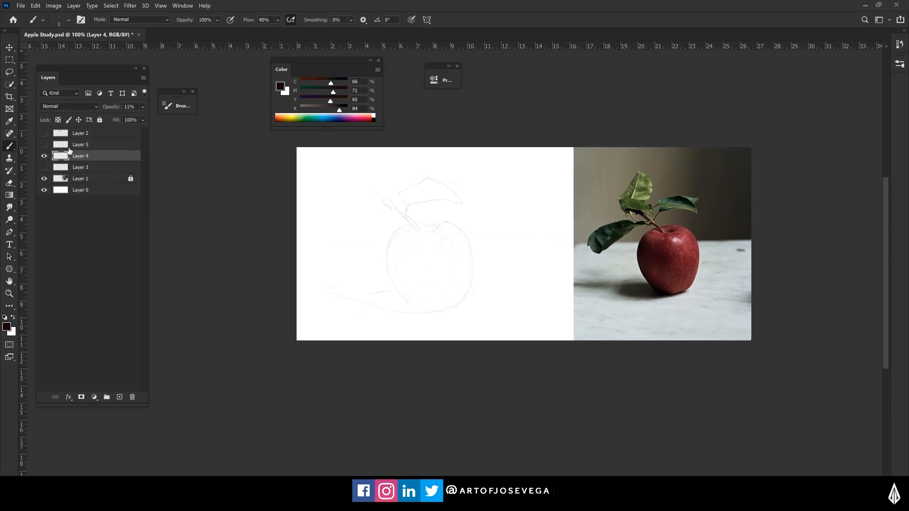
{"action": "left_click", "coordinate": [118, 397]}
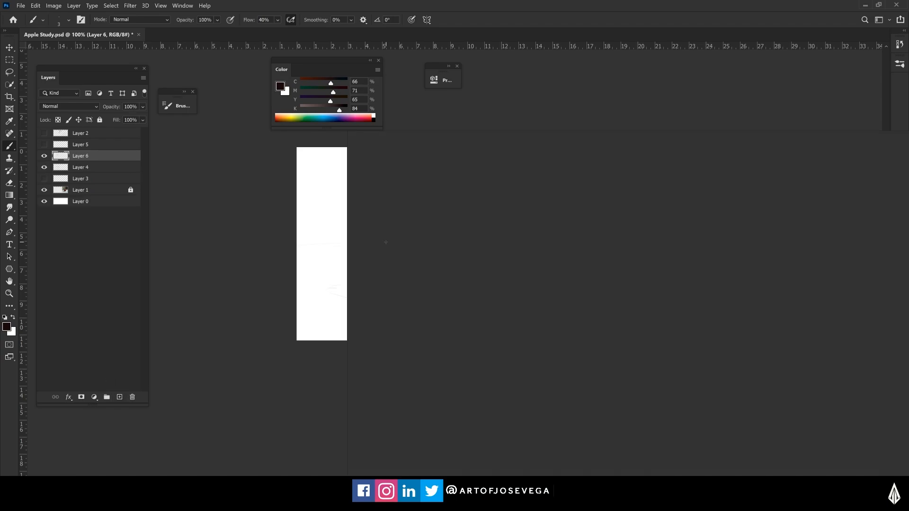
- Enlarge the brush to 100 px for blocking in the apple's colour
{"action": "key", "text": "bracketright"}
{"action": "key", "text": "bracketright"}
{"action": "key", "text": "bracketright"}
{"action": "key", "text": "bracketright"}
{"action": "key", "text": "bracketright"}
{"action": "key", "text": "bracketright"}
{"action": "key", "text": "bracketright"}
{"action": "key", "text": "bracketright"}
{"action": "key", "text": "bracketright"}
{"action": "key", "text": "bracketright"}
{"action": "key", "text": "bracketright"}
{"action": "key", "text": "bracketright"}
{"action": "key", "text": "bracketright"}
{"action": "key", "text": "bracketright"}
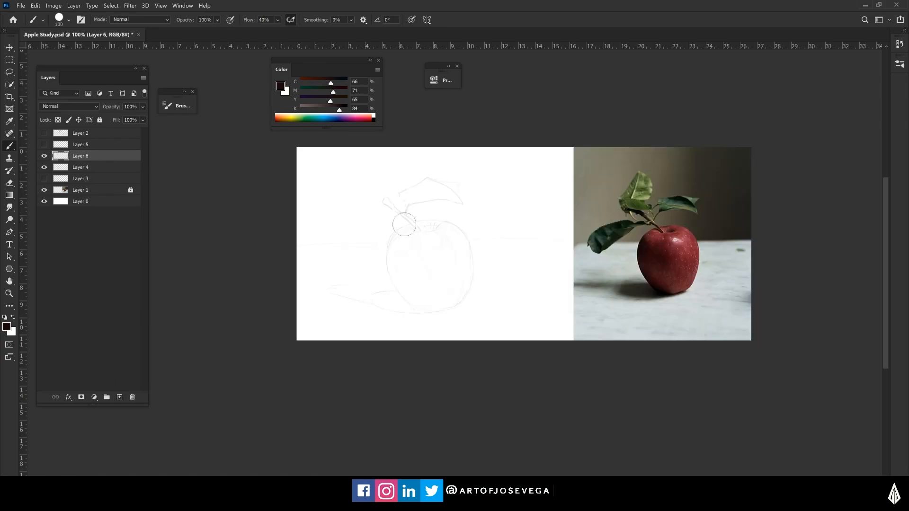
{"action": "left_click_drag", "start_coordinate": [408, 253], "coordinate": [419, 249]}
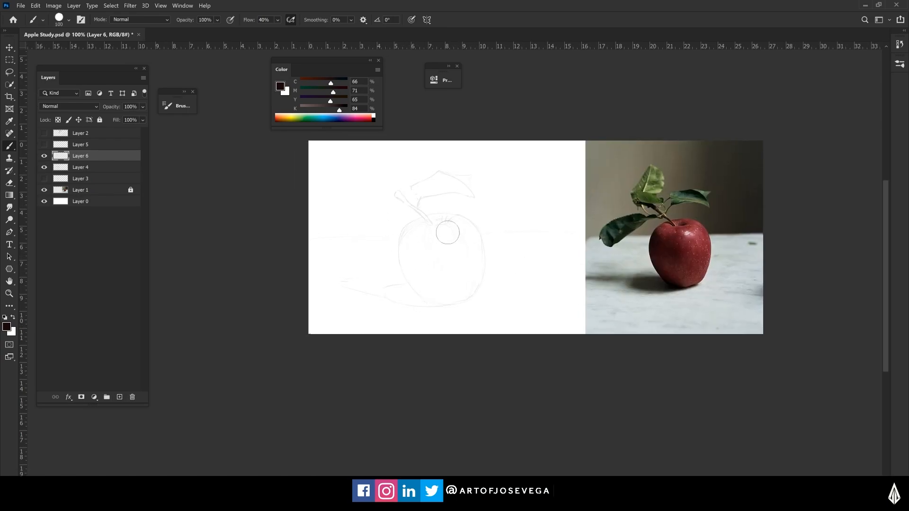
{"action": "key", "text": "ctrl+plus"}
{"action": "left_click_drag", "start_coordinate": [422, 285], "coordinate": [433, 301]}
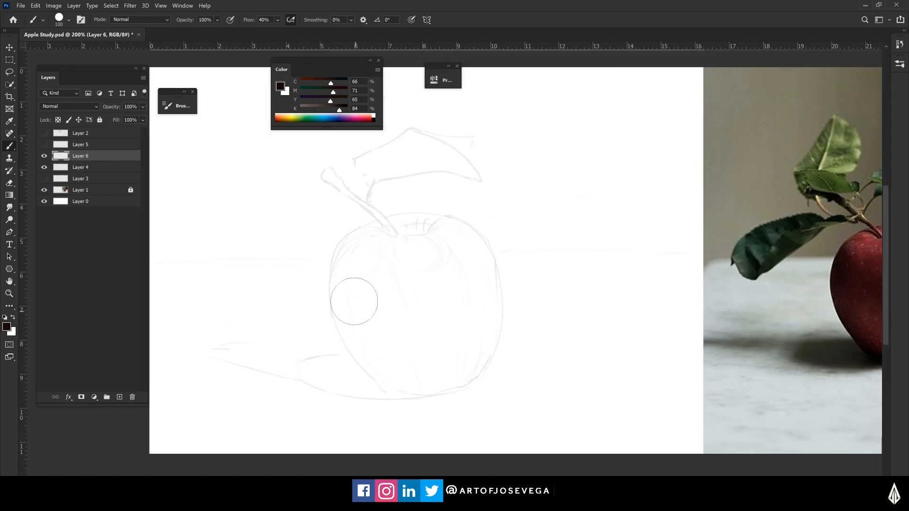
- Mix a red of C 10, M 90, Y 60, K 47 and set the brush to 150 px with 50% flow
{"action": "left_click_drag", "start_coordinate": [317, 84], "coordinate": [306, 83]}
{"action": "left_click", "coordinate": [343, 91]}
{"action": "key", "text": "bracketright"}
{"action": "key", "text": "bracketright"}
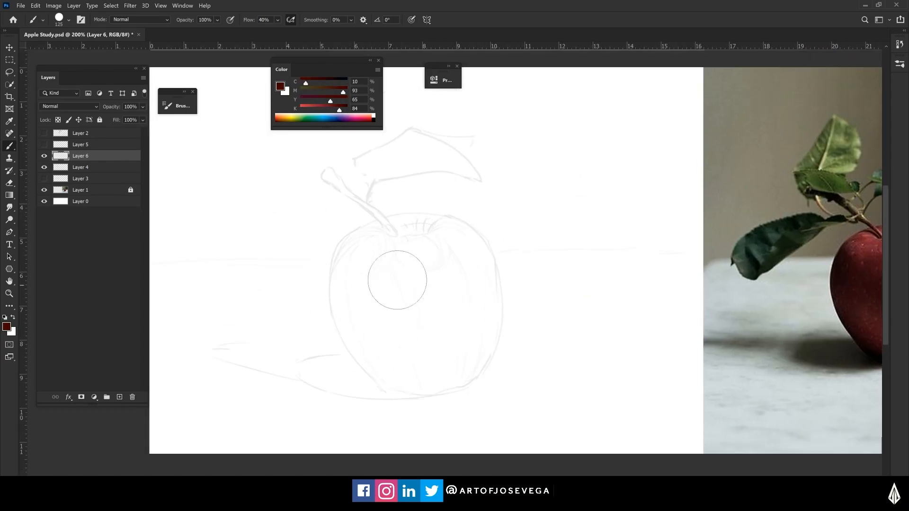
{"action": "left_click_drag", "start_coordinate": [331, 113], "coordinate": [322, 109]}
{"action": "left_click", "coordinate": [341, 90]}
{"action": "key", "text": "5"}
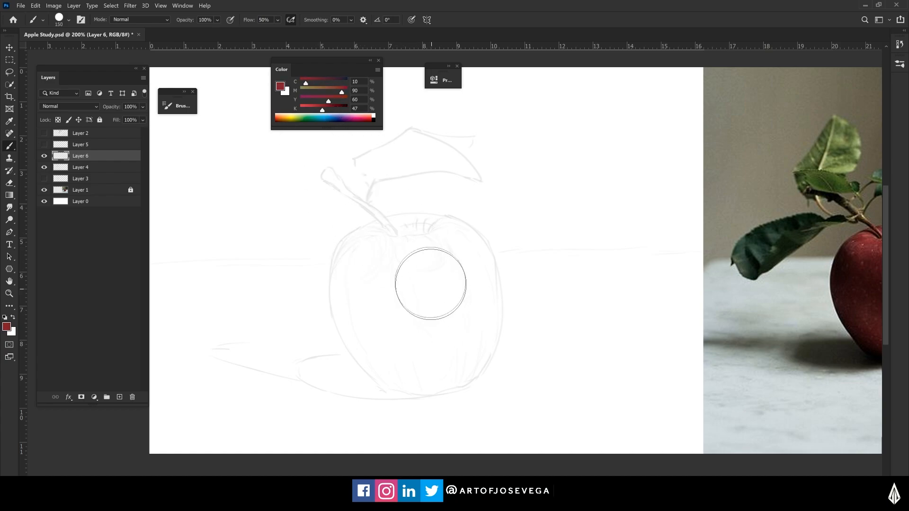
- Set the brush to 47% opacity, 40% flow and 125 px, and block in the apple's body with red
{"action": "left_click_drag", "start_coordinate": [430, 284], "coordinate": [434, 327]}
{"action": "key", "text": "4"}
{"action": "mouse_move", "coordinate": [386, 308]}
{"action": "left_mouse_down"}
{"action": "mouse_move", "coordinate": [393, 281]}
{"action": "mouse_move", "coordinate": [386, 348]}
{"action": "left_mouse_up"}
{"action": "left_click_drag", "start_coordinate": [215, 19], "coordinate": [218, 30]}
{"action": "key", "text": "bracketleft"}
{"action": "mouse_move", "coordinate": [402, 249]}
{"action": "left_mouse_down"}
{"action": "mouse_move", "coordinate": [444, 269]}
{"action": "mouse_move", "coordinate": [455, 336]}
{"action": "left_mouse_up"}
{"action": "left_click_drag", "start_coordinate": [430, 240], "coordinate": [457, 339]}
{"action": "mouse_move", "coordinate": [457, 271]}
{"action": "left_mouse_down"}
{"action": "mouse_move", "coordinate": [456, 341]}
{"action": "mouse_move", "coordinate": [420, 368]}
{"action": "mouse_move", "coordinate": [389, 347]}
{"action": "left_mouse_up"}
- Sample reds from the canvas and fill in the apple's bottom, left side and upper left
{"action": "left_click", "coordinate": [417, 381], "text": "alt"}
{"action": "mouse_move", "coordinate": [382, 345]}
{"action": "left_mouse_down"}
{"action": "mouse_move", "coordinate": [402, 362]}
{"action": "mouse_move", "coordinate": [364, 326]}
{"action": "mouse_move", "coordinate": [390, 330]}
{"action": "left_mouse_up"}
{"action": "left_click", "coordinate": [406, 292], "text": "alt"}
{"action": "left_click_drag", "start_coordinate": [372, 330], "coordinate": [401, 351]}
{"action": "mouse_move", "coordinate": [358, 268]}
{"action": "left_mouse_down"}
{"action": "mouse_move", "coordinate": [372, 348]}
{"action": "mouse_move", "coordinate": [377, 249]}
{"action": "left_mouse_up"}
{"action": "mouse_move", "coordinate": [371, 256]}
{"action": "left_mouse_down"}
{"action": "mouse_move", "coordinate": [381, 251]}
{"action": "mouse_move", "coordinate": [375, 274]}
{"action": "mouse_move", "coordinate": [354, 269]}
{"action": "left_mouse_up"}
{"action": "key", "text": "ctrl+minus"}
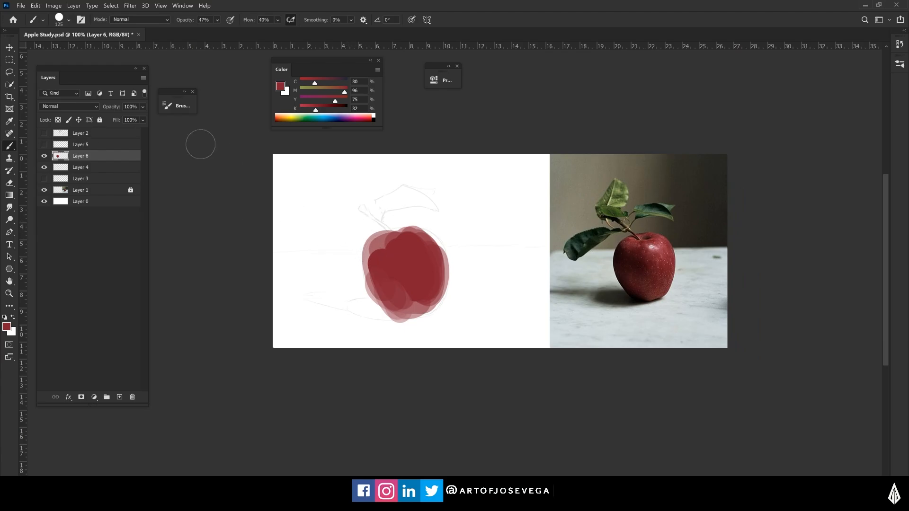
- Choose a textured 125 px brush preset and enable Color Dynamics with a 5% hue jitter
{"action": "left_click", "coordinate": [179, 105]}
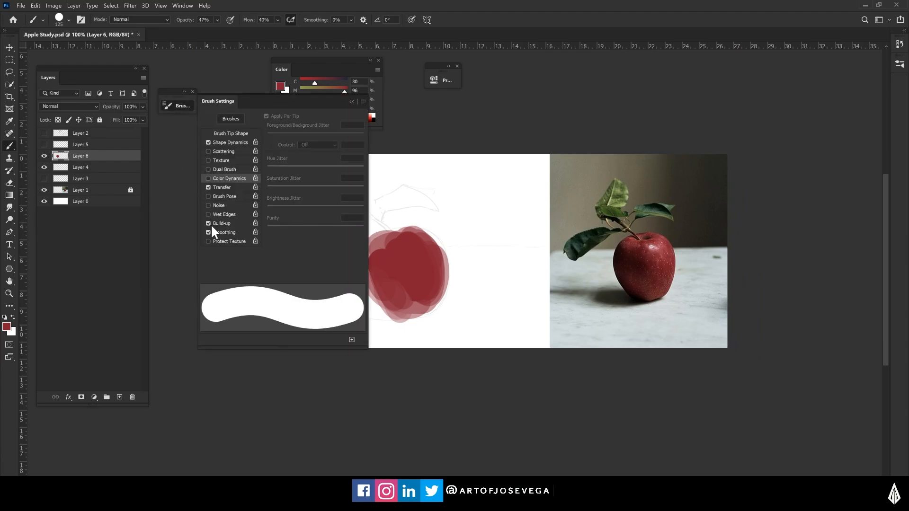
{"action": "left_click", "coordinate": [209, 178]}
{"action": "right_click", "coordinate": [462, 220]}
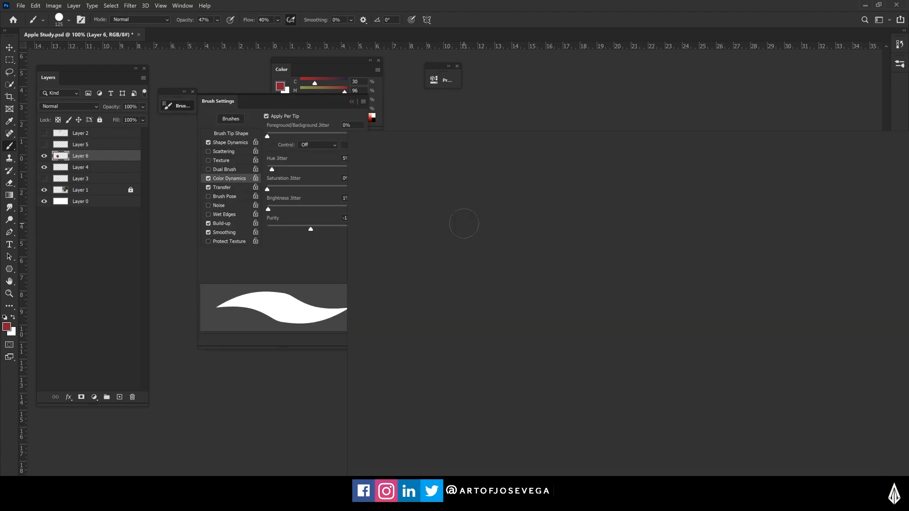
{"action": "left_click", "coordinate": [564, 420]}
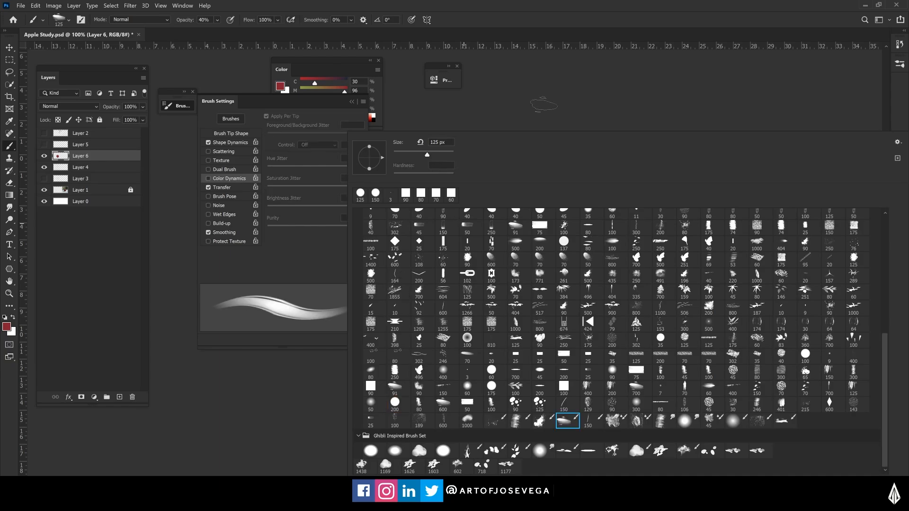
{"action": "left_click", "coordinate": [543, 104]}
{"action": "left_click", "coordinate": [209, 178]}
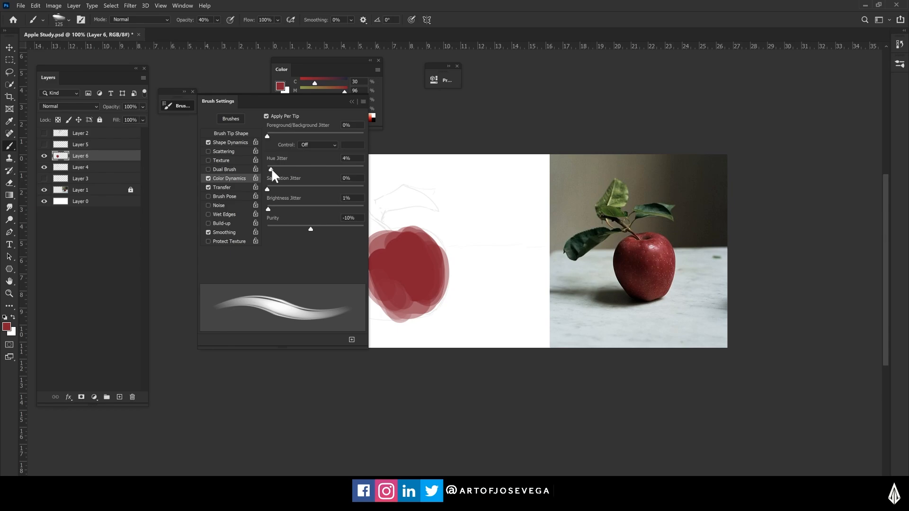
{"action": "left_click_drag", "start_coordinate": [272, 169], "coordinate": [272, 169]}
- Enlarge the textured brush to 200 px and set the red's magenta value to 90%
{"action": "left_click_drag", "start_coordinate": [415, 301], "coordinate": [487, 274]}
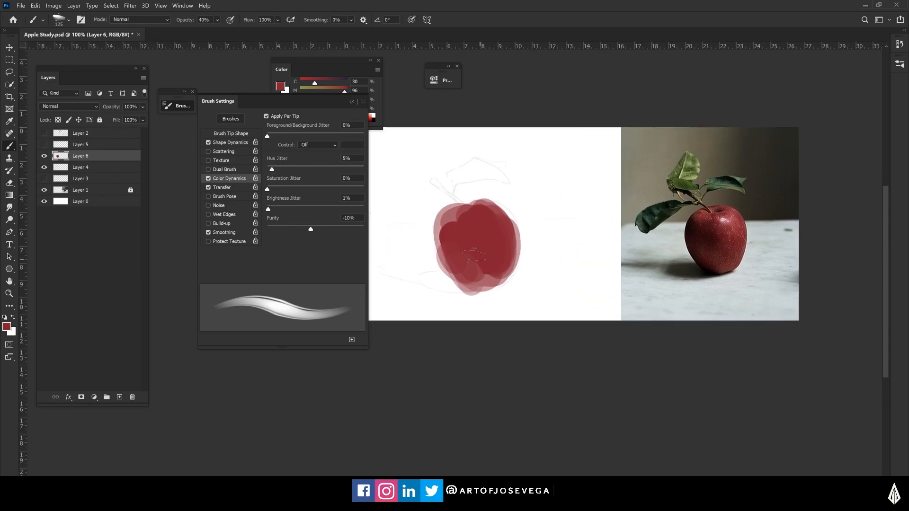
{"action": "key", "text": "bracketright"}
{"action": "key", "text": "bracketright"}
{"action": "key", "text": "bracketright"}
{"action": "left_click", "coordinate": [351, 102]}
{"action": "key", "text": "bracketright"}
{"action": "left_click", "coordinate": [342, 91]}
{"action": "key", "text": "bracketleft"}
{"action": "key", "text": "bracketleft"}
{"action": "key", "text": "bracketleft"}
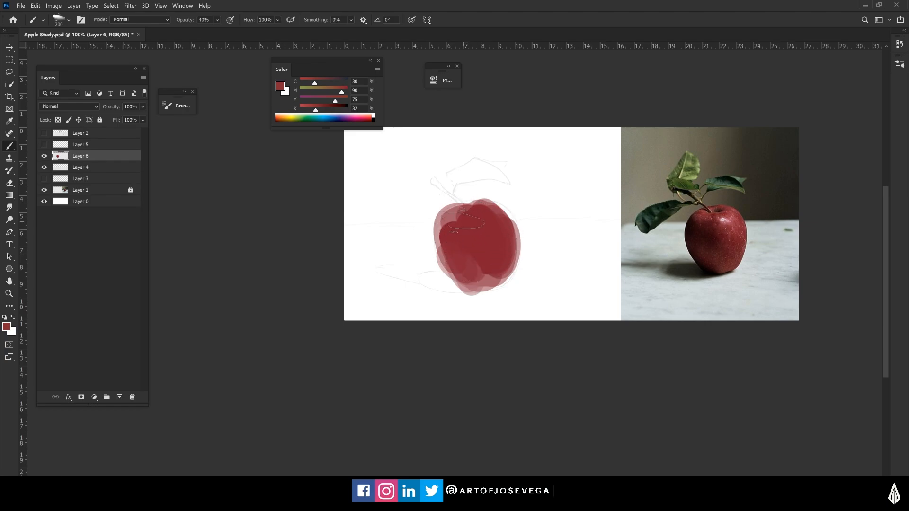
- Set the brush opacity to 100% and paint over the apple's body, sampling a deeper red for its lower right
{"action": "key", "text": "0"}
{"action": "key", "text": "bracketright"}
{"action": "mouse_move", "coordinate": [462, 213]}
{"action": "left_mouse_down"}
{"action": "mouse_move", "coordinate": [452, 221]}
{"action": "mouse_move", "coordinate": [458, 265]}
{"action": "mouse_move", "coordinate": [495, 234]}
{"action": "left_mouse_up"}
{"action": "key", "text": "bracketleft"}
{"action": "left_click", "coordinate": [495, 271], "text": "alt"}
{"action": "left_click_drag", "start_coordinate": [508, 268], "coordinate": [490, 265]}
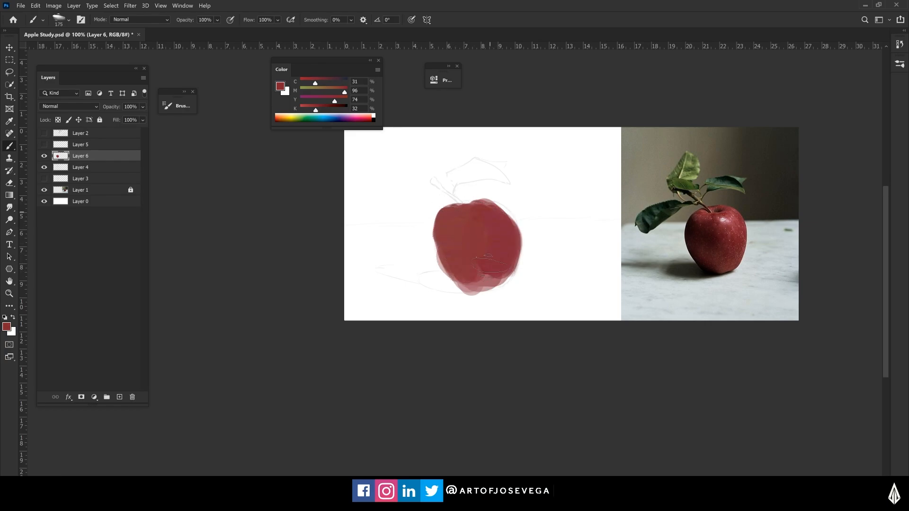
- Reduce the brush size and fill the apple's lower left and bottom edges with solid red
{"action": "key", "text": "ctrl+plus"}
{"action": "key", "text": "bracketleft"}
{"action": "key", "text": "bracketleft"}
{"action": "key", "text": "bracketleft"}
{"action": "key", "text": "bracketleft"}
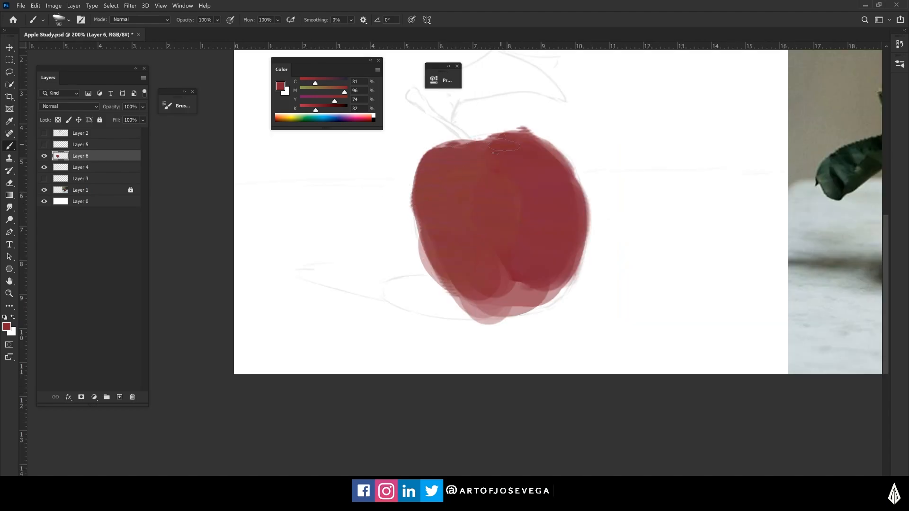
{"action": "key", "text": "bracketleft"}
{"action": "mouse_move", "coordinate": [436, 216]}
{"action": "left_mouse_down"}
{"action": "mouse_move", "coordinate": [459, 303]}
{"action": "mouse_move", "coordinate": [552, 289]}
{"action": "mouse_move", "coordinate": [559, 266]}
{"action": "mouse_move", "coordinate": [521, 306]}
{"action": "mouse_move", "coordinate": [460, 308]}
{"action": "mouse_move", "coordinate": [433, 228]}
{"action": "left_mouse_up"}
- Enlarge the brush and paint a tall red test swatch between the apple and the reference photo
{"action": "key", "text": "bracketleft"}
{"action": "key", "text": "bracketleft"}
{"action": "key", "text": "bracketright"}
{"action": "key", "text": "bracketright"}
{"action": "key", "text": "bracketright"}
{"action": "key", "text": "bracketright"}
{"action": "key", "text": "bracketright"}
{"action": "key", "text": "bracketright"}
{"action": "key", "text": "bracketright"}
{"action": "key", "text": "bracketright"}
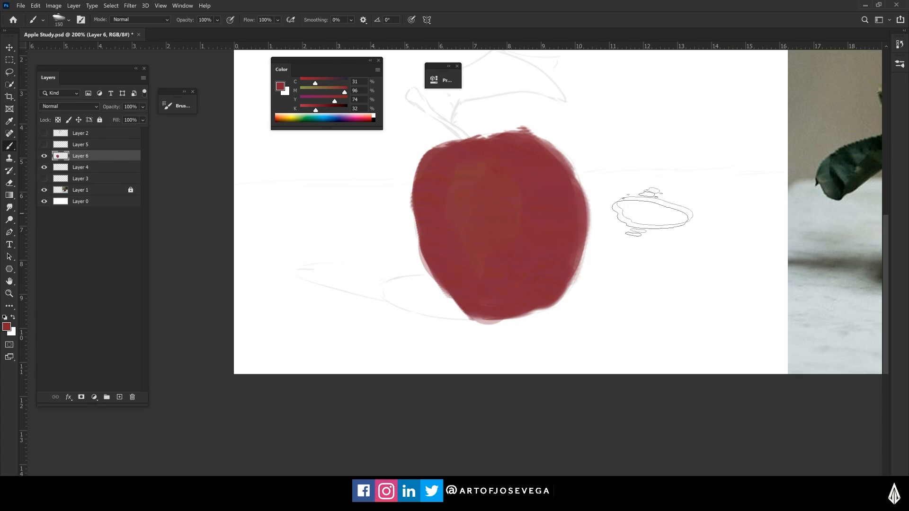
{"action": "mouse_move", "coordinate": [690, 87]}
{"action": "left_mouse_down"}
{"action": "mouse_move", "coordinate": [663, 190]}
{"action": "mouse_move", "coordinate": [671, 326]}
{"action": "mouse_move", "coordinate": [673, 154]}
{"action": "mouse_move", "coordinate": [670, 225]}
{"action": "left_mouse_up"}
{"action": "key", "text": "space"}
{"action": "left_click_drag", "start_coordinate": [473, 233], "coordinate": [386, 269]}
- Paint a second tall red test swatch on the empty canvas left of the apple with the enlarged brush
{"action": "key", "text": "bracketleft"}
{"action": "key", "text": "bracketleft"}
{"action": "key", "text": "bracketleft"}
{"action": "key", "text": "bracketleft"}
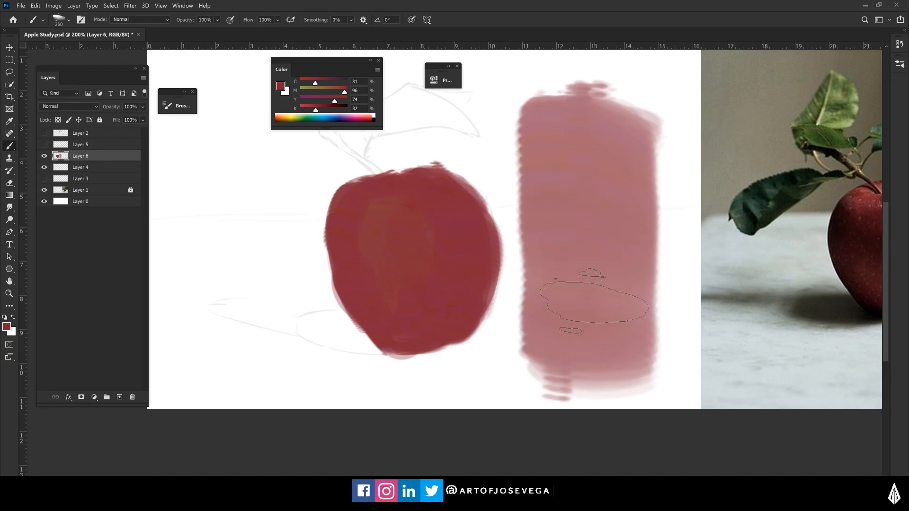
{"action": "key", "text": "space"}
{"action": "left_click_drag", "start_coordinate": [398, 299], "coordinate": [483, 337]}
{"action": "key", "text": "bracketright"}
{"action": "key", "text": "bracketright"}
{"action": "key", "text": "bracketright"}
{"action": "key", "text": "bracketright"}
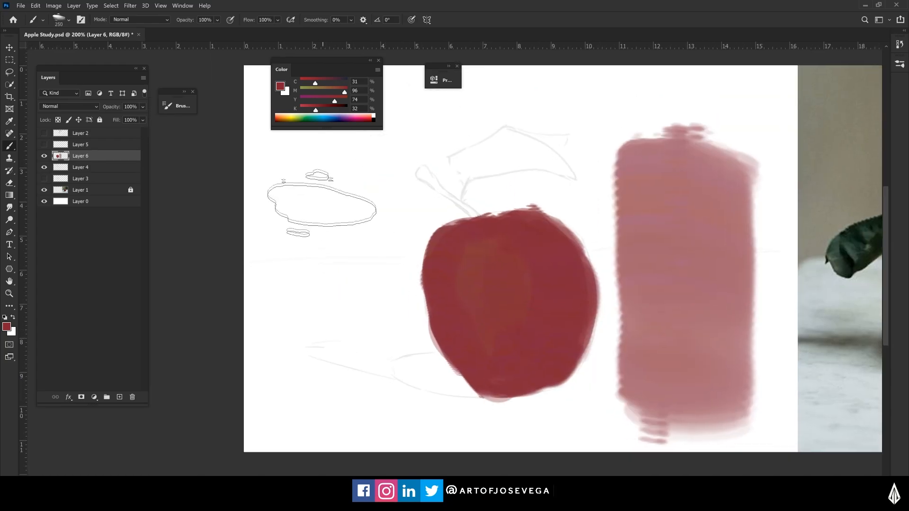
{"action": "mouse_move", "coordinate": [323, 163]}
{"action": "left_mouse_down"}
{"action": "mouse_move", "coordinate": [318, 274]}
{"action": "mouse_move", "coordinate": [325, 184]}
{"action": "left_mouse_up"}
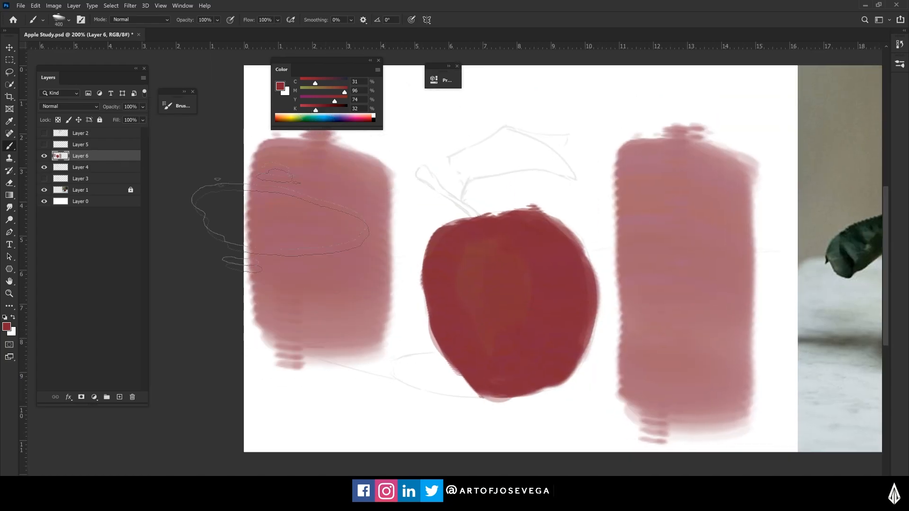
- Raise the brush's hue jitter to 20% and paint a test swatch above the apple's right side
{"action": "left_click", "coordinate": [175, 105]}
{"action": "left_click_drag", "start_coordinate": [283, 167], "coordinate": [287, 169]}
{"action": "left_click_drag", "start_coordinate": [597, 95], "coordinate": [603, 249]}
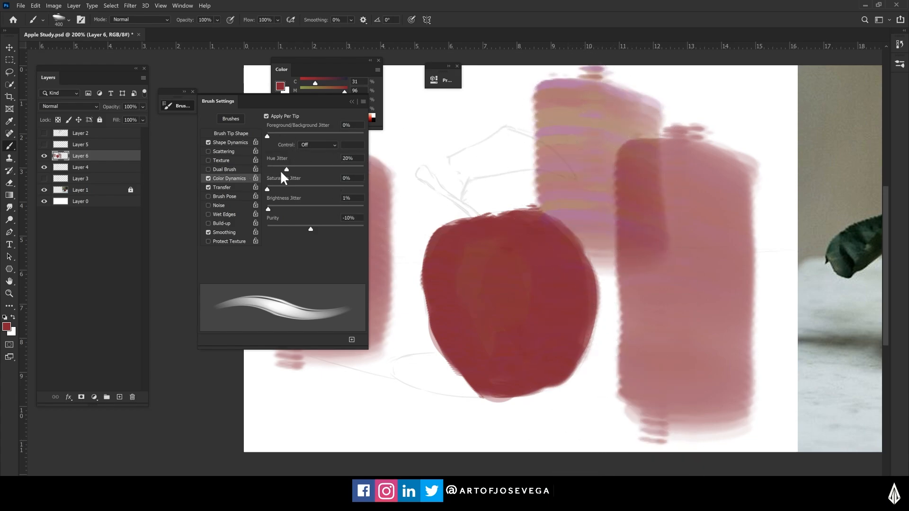
- Lower the hue jitter to 6% and paint overlapping red test swatches above the apple in varied brush sizes
{"action": "left_click_drag", "start_coordinate": [271, 169], "coordinate": [273, 169]}
{"action": "left_click_drag", "start_coordinate": [542, 204], "coordinate": [506, 264]}
{"action": "key", "text": "bracketleft"}
{"action": "key", "text": "bracketleft"}
{"action": "key", "text": "bracketleft"}
{"action": "left_click_drag", "start_coordinate": [651, 163], "coordinate": [647, 208]}
{"action": "key", "text": "bracketright"}
{"action": "key", "text": "bracketright"}
{"action": "key", "text": "bracketright"}
{"action": "mouse_move", "coordinate": [679, 160]}
{"action": "left_mouse_down"}
{"action": "mouse_move", "coordinate": [666, 258]}
{"action": "mouse_move", "coordinate": [618, 232]}
{"action": "left_mouse_up"}
{"action": "key", "text": "bracketleft"}
{"action": "mouse_move", "coordinate": [462, 173]}
{"action": "left_mouse_down"}
{"action": "mouse_move", "coordinate": [474, 204]}
{"action": "mouse_move", "coordinate": [479, 154]}
{"action": "mouse_move", "coordinate": [528, 170]}
{"action": "left_mouse_up"}
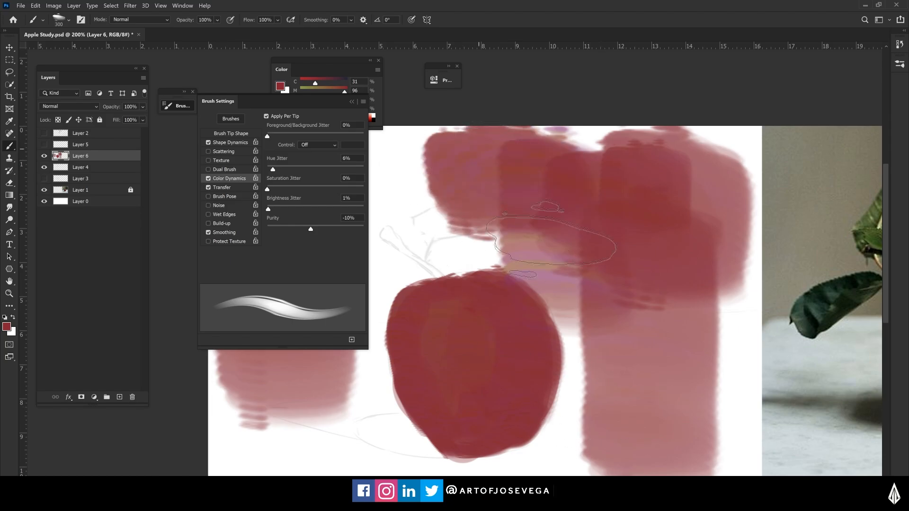
- Reduce the brush to 250 px and paint more red strokes over the swatch left of the apple
{"action": "left_click_drag", "start_coordinate": [440, 278], "coordinate": [561, 263]}
{"action": "key", "text": "bracketleft"}
{"action": "left_click_drag", "start_coordinate": [433, 171], "coordinate": [432, 254]}
{"action": "left_click_drag", "start_coordinate": [408, 165], "coordinate": [408, 250]}
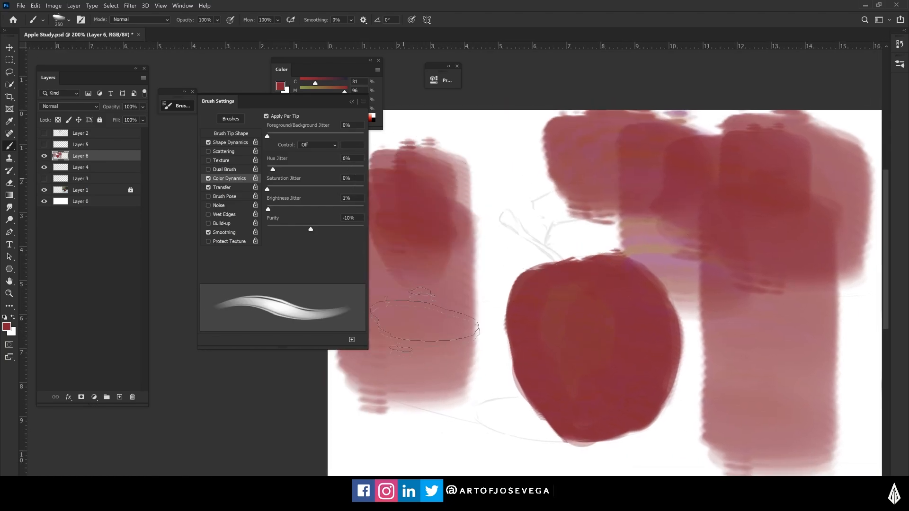
- Sample reds from the painted areas, reduce the brush to 175 px and paint over the apple's upper right
{"action": "left_click_drag", "start_coordinate": [521, 314], "coordinate": [458, 237]}
{"action": "left_click", "coordinate": [511, 227], "text": "alt"}
{"action": "key", "text": "bracketleft"}
{"action": "key", "text": "bracketleft"}
{"action": "left_click", "coordinate": [565, 289], "text": "alt"}
{"action": "left_click_drag", "start_coordinate": [566, 225], "coordinate": [519, 241]}
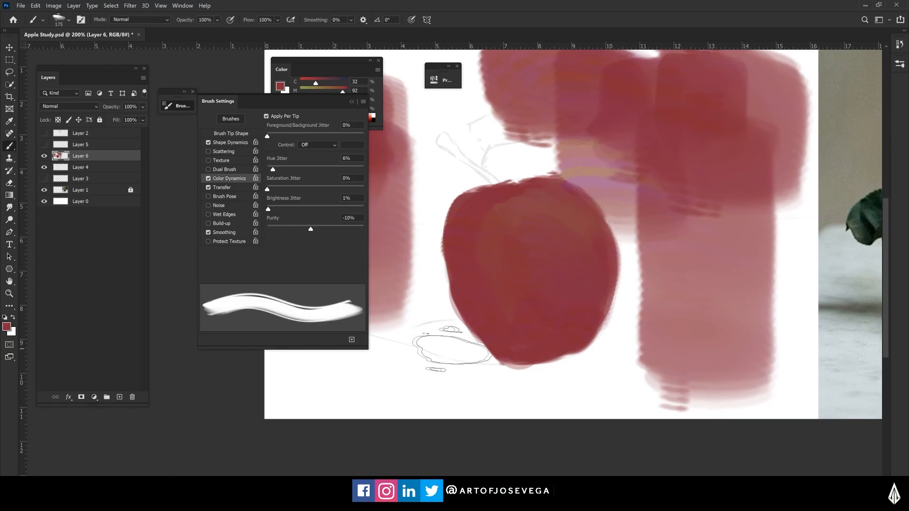
- Trace the apple's left and bottom contour in black on Layer 5 with a 3 px brush
{"action": "key", "text": "ctrl+minus"}
{"action": "left_click_drag", "start_coordinate": [466, 264], "coordinate": [484, 261]}
{"action": "key", "text": "bracketleft"}
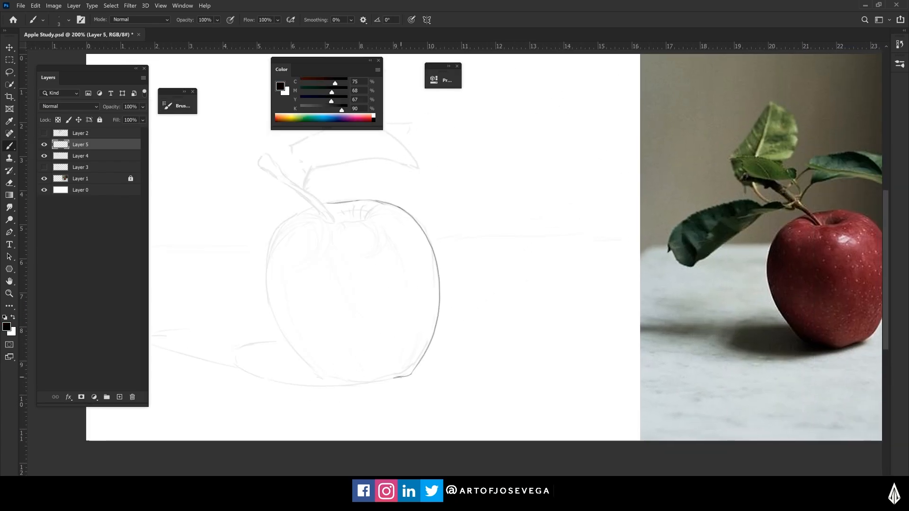
{"action": "mouse_move", "coordinate": [325, 203]}
{"action": "left_mouse_down"}
{"action": "mouse_move", "coordinate": [268, 245]}
{"action": "mouse_move", "coordinate": [318, 377]}
{"action": "left_mouse_up"}
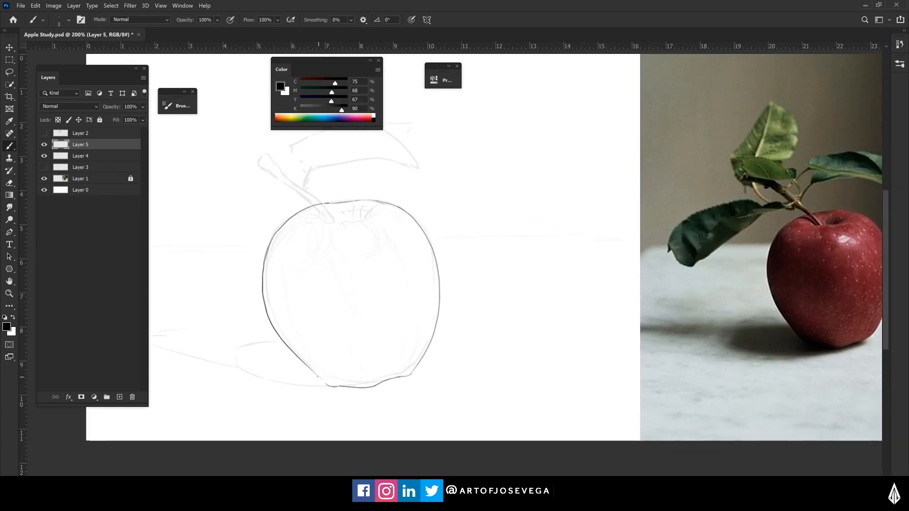
- Trace the stem and the dip at the apple's top on Layer 5, and thicken the apple's contour with a larger brush
{"action": "mouse_move", "coordinate": [313, 221]}
{"action": "left_mouse_down"}
{"action": "mouse_move", "coordinate": [251, 163]}
{"action": "mouse_move", "coordinate": [267, 149]}
{"action": "mouse_move", "coordinate": [331, 219]}
{"action": "left_mouse_up"}
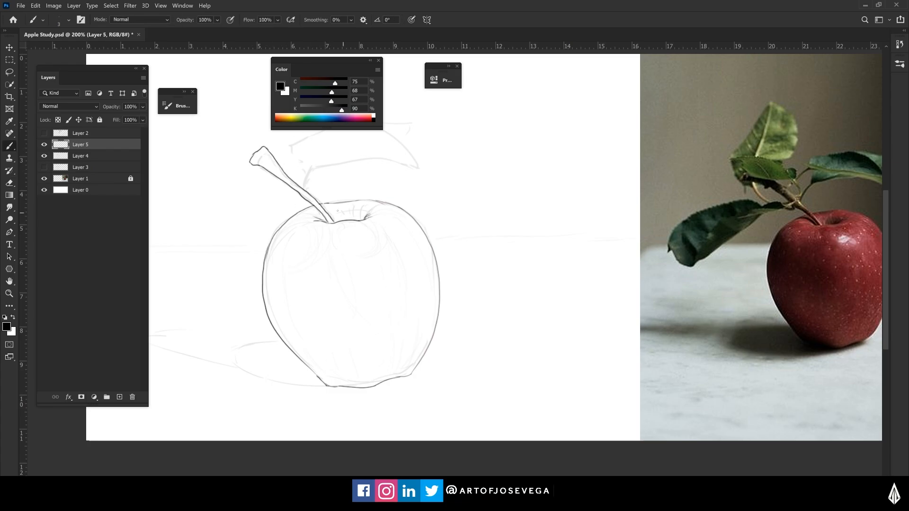
{"action": "key", "text": "]"}
{"action": "left_click_drag", "start_coordinate": [391, 225], "coordinate": [347, 175]}
{"action": "left_click_drag", "start_coordinate": [387, 197], "coordinate": [358, 327]}
{"action": "left_click_drag", "start_coordinate": [361, 160], "coordinate": [392, 203]}
{"action": "left_click_drag", "start_coordinate": [332, 213], "coordinate": [397, 214]}
{"action": "mouse_move", "coordinate": [291, 192]}
{"action": "left_mouse_down"}
{"action": "mouse_move", "coordinate": [356, 336]}
{"action": "mouse_move", "coordinate": [410, 331]}
{"action": "left_mouse_up"}
{"action": "key", "text": "ctrl+z"}
{"action": "left_click_drag", "start_coordinate": [356, 337], "coordinate": [410, 332]}
{"action": "mouse_move", "coordinate": [331, 161]}
{"action": "left_mouse_down"}
{"action": "mouse_move", "coordinate": [342, 190]}
{"action": "mouse_move", "coordinate": [360, 202]}
{"action": "left_mouse_up"}
{"action": "left_click_drag", "start_coordinate": [365, 201], "coordinate": [320, 155]}
- Trace the curved right leaf and its stalk in black, and darken the lines where the stem enters the apple
{"action": "key", "text": "ctrl+minus"}
{"action": "key", "text": "ctrl+minus"}
{"action": "key", "text": "ctrl+plus"}
{"action": "key", "text": "ctrl+plus"}
{"action": "mouse_move", "coordinate": [443, 228]}
{"action": "left_mouse_down"}
{"action": "mouse_move", "coordinate": [476, 206]}
{"action": "mouse_move", "coordinate": [305, 217]}
{"action": "left_mouse_up"}
{"action": "left_click_drag", "start_coordinate": [300, 208], "coordinate": [370, 213]}
{"action": "left_click_drag", "start_coordinate": [322, 265], "coordinate": [427, 192]}
{"action": "left_click_drag", "start_coordinate": [369, 156], "coordinate": [406, 225]}
{"action": "key", "text": "["}
{"action": "left_click_drag", "start_coordinate": [359, 162], "coordinate": [373, 146]}
{"action": "left_click_drag", "start_coordinate": [347, 137], "coordinate": [213, 206]}
{"action": "left_click_drag", "start_coordinate": [278, 257], "coordinate": [296, 226]}
{"action": "mouse_move", "coordinate": [287, 231]}
{"action": "left_mouse_down"}
{"action": "mouse_move", "coordinate": [397, 247]}
{"action": "mouse_move", "coordinate": [307, 198]}
{"action": "mouse_move", "coordinate": [396, 247]}
{"action": "left_mouse_up"}
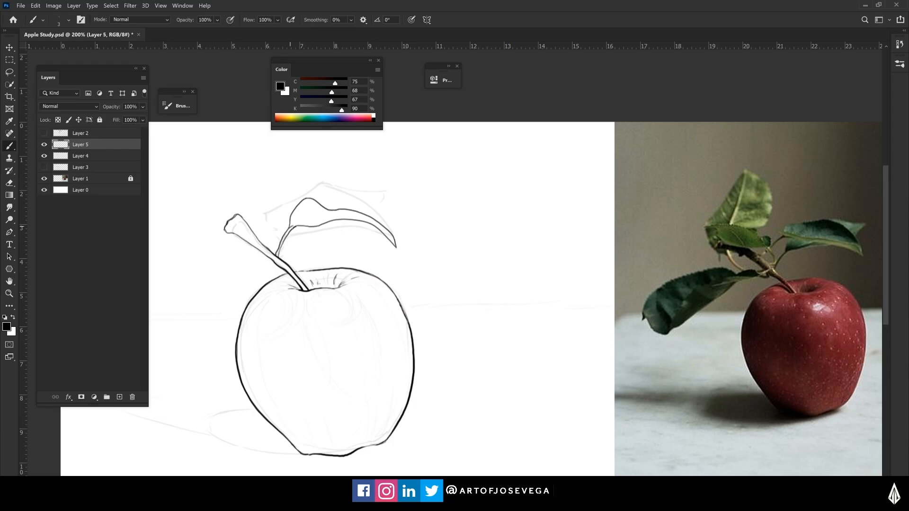
- Undo the last stroke and outline the large drooping left leaf with its folded stalk joining the stem
{"action": "key", "text": "ctrl+minus"}
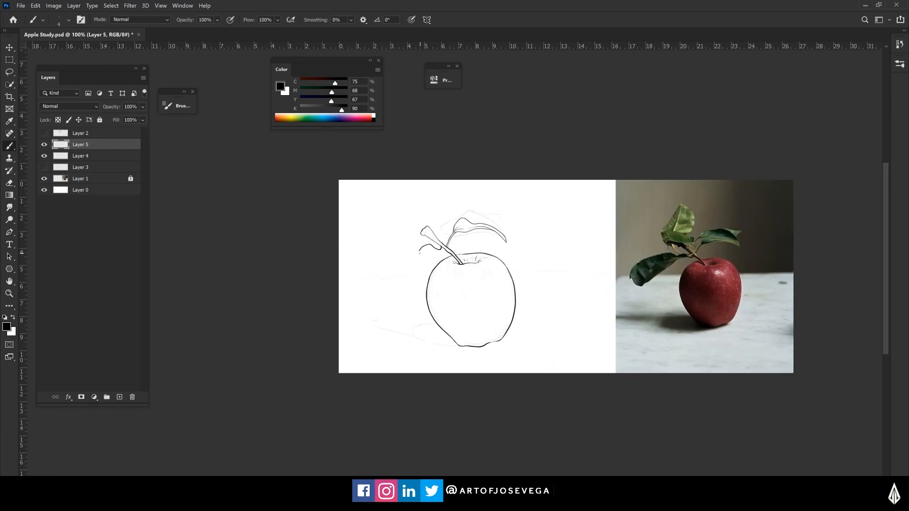
{"action": "key", "text": "ctrl+z"}
{"action": "mouse_move", "coordinate": [417, 250]}
{"action": "left_mouse_down"}
{"action": "mouse_move", "coordinate": [376, 267]}
{"action": "mouse_move", "coordinate": [387, 294]}
{"action": "left_mouse_up"}
{"action": "left_click_drag", "start_coordinate": [411, 273], "coordinate": [386, 293]}
{"action": "key", "text": "ctrl+plus"}
{"action": "key", "text": "ctrl+plus"}
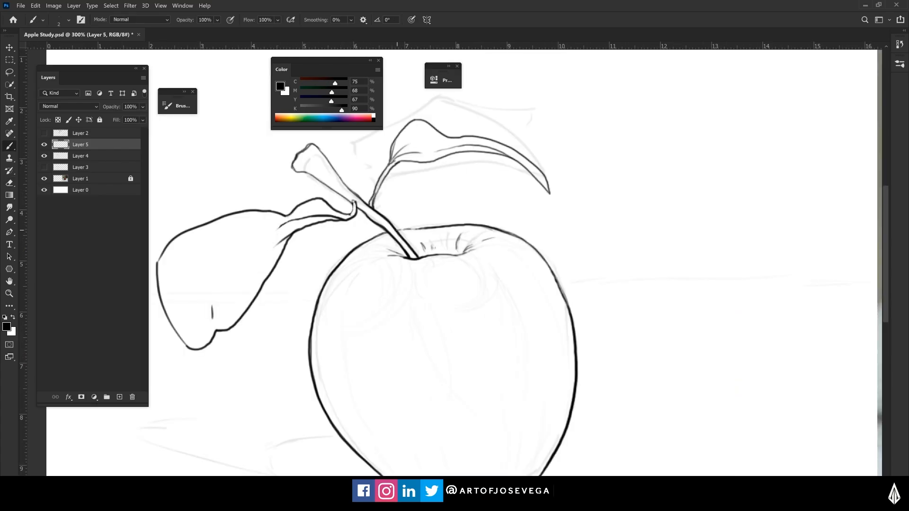
- Hide the sketch on Layer 4, scale the line art down slightly and shift it toward the reference photo
{"action": "key", "text": "ctrl+minus"}
{"action": "key", "text": "ctrl+minus"}
{"action": "left_click", "coordinate": [44, 156]}
{"action": "key", "text": "v"}
{"action": "left_click_drag", "start_coordinate": [356, 187], "coordinate": [377, 205]}
{"action": "left_click_drag", "start_coordinate": [405, 285], "coordinate": [429, 278]}
{"action": "key", "text": "Return"}
- Add a layer beneath the line art, sample red from the reference apple and start the flat colour along the apple's top edge
{"action": "left_click", "coordinate": [119, 398], "text": "ctrl"}
{"action": "key", "text": "b"}
{"action": "left_click", "coordinate": [682, 272], "text": "alt"}
{"action": "key", "text": "ctrl+plus"}
{"action": "key", "text": "bracketright"}
{"action": "key", "text": "bracketright"}
{"action": "key", "text": "bracketright"}
{"action": "key", "text": "bracketright"}
{"action": "mouse_move", "coordinate": [478, 214]}
{"action": "left_mouse_down"}
{"action": "mouse_move", "coordinate": [541, 202]}
{"action": "mouse_move", "coordinate": [578, 238]}
{"action": "mouse_move", "coordinate": [562, 340]}
{"action": "mouse_move", "coordinate": [503, 351]}
{"action": "mouse_move", "coordinate": [471, 321]}
{"action": "mouse_move", "coordinate": [443, 259]}
{"action": "mouse_move", "coordinate": [481, 203]}
{"action": "left_mouse_up"}
{"action": "key", "text": "bracketleft"}
{"action": "left_click_drag", "start_coordinate": [481, 202], "coordinate": [527, 199]}
- Fill the rest of the apple's shape with the flat red using a larger brush
{"action": "key", "text": "bracketright"}
{"action": "key", "text": "bracketright"}
{"action": "key", "text": "bracketright"}
{"action": "key", "text": "bracketright"}
{"action": "key", "text": "bracketright"}
{"action": "left_click_drag", "start_coordinate": [521, 232], "coordinate": [526, 265]}
{"action": "left_click_drag", "start_coordinate": [571, 270], "coordinate": [549, 333]}
{"action": "mouse_move", "coordinate": [469, 244]}
{"action": "left_mouse_down"}
{"action": "mouse_move", "coordinate": [479, 218]}
{"action": "mouse_move", "coordinate": [502, 303]}
{"action": "left_mouse_up"}
- Adjust the apple's flat red with two rounds of Hue/Saturation, undoing the stray stroke made between them
{"action": "key", "text": "ctrl+u"}
{"action": "left_click_drag", "start_coordinate": [558, 175], "coordinate": [564, 174]}
{"action": "left_click", "coordinate": [665, 79]}
{"action": "left_click_drag", "start_coordinate": [405, 265], "coordinate": [318, 289]}
{"action": "key", "text": "ctrl+z"}
{"action": "key", "text": "ctrl+u"}
{"action": "left_click_drag", "start_coordinate": [558, 150], "coordinate": [562, 176]}
{"action": "left_click", "coordinate": [665, 78]}
- Mix a dark brown with the colour sliders and paint the stem with a much smaller brush
{"action": "key", "text": "bracketleft"}
{"action": "key", "text": "bracketleft"}
{"action": "key", "text": "bracketleft"}
{"action": "key", "text": "bracketleft"}
{"action": "key", "text": "bracketleft"}
{"action": "key", "text": "bracketleft"}
{"action": "key", "text": "bracketleft"}
{"action": "key", "text": "bracketleft"}
{"action": "key", "text": "bracketleft"}
{"action": "left_click_drag", "start_coordinate": [344, 92], "coordinate": [325, 92]}
{"action": "left_click_drag", "start_coordinate": [318, 110], "coordinate": [324, 111]}
{"action": "left_click_drag", "start_coordinate": [315, 83], "coordinate": [323, 84]}
{"action": "left_click_drag", "start_coordinate": [349, 178], "coordinate": [411, 237]}
{"action": "mouse_move", "coordinate": [377, 207]}
{"action": "left_mouse_down"}
{"action": "mouse_move", "coordinate": [352, 187]}
{"action": "mouse_move", "coordinate": [399, 185]}
{"action": "mouse_move", "coordinate": [364, 214]}
{"action": "left_mouse_up"}
- Mix a dark green of C 56, M 22, Y 89, K 51 and paint the right leaf
{"action": "left_click_drag", "start_coordinate": [324, 93], "coordinate": [311, 93]}
{"action": "left_click_drag", "start_coordinate": [323, 84], "coordinate": [326, 83]}
{"action": "key", "text": "bracketright"}
{"action": "key", "text": "bracketright"}
{"action": "key", "text": "bracketright"}
{"action": "mouse_move", "coordinate": [401, 181]}
{"action": "left_mouse_down"}
{"action": "mouse_move", "coordinate": [464, 177]}
{"action": "mouse_move", "coordinate": [486, 199]}
{"action": "mouse_move", "coordinate": [418, 182]}
{"action": "mouse_move", "coordinate": [425, 171]}
{"action": "left_mouse_up"}
- Fill the large left leaf and its folded stalk end with the dark green, enlarging the brush for the blade
{"action": "key", "text": "bracketleft"}
{"action": "key", "text": "e"}
{"action": "key", "text": "b"}
{"action": "left_click_drag", "start_coordinate": [367, 213], "coordinate": [341, 214]}
{"action": "mouse_move", "coordinate": [361, 216]}
{"action": "left_mouse_down"}
{"action": "mouse_move", "coordinate": [335, 227]}
{"action": "mouse_move", "coordinate": [359, 212]}
{"action": "left_mouse_up"}
{"action": "key", "text": "bracketright"}
{"action": "key", "text": "bracketright"}
{"action": "left_click_drag", "start_coordinate": [337, 228], "coordinate": [310, 267]}
{"action": "mouse_move", "coordinate": [271, 239]}
{"action": "left_mouse_down"}
{"action": "mouse_move", "coordinate": [337, 216]}
{"action": "mouse_move", "coordinate": [286, 286]}
{"action": "left_mouse_up"}
{"action": "mouse_move", "coordinate": [284, 237]}
{"action": "left_mouse_down"}
{"action": "mouse_move", "coordinate": [298, 276]}
{"action": "mouse_move", "coordinate": [323, 225]}
{"action": "left_mouse_up"}
{"action": "key", "text": "ctrl+minus"}
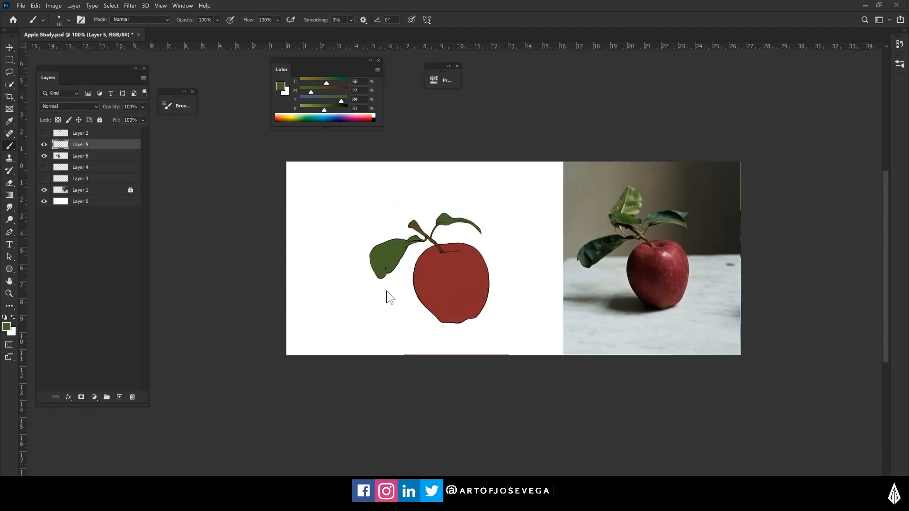
- Toggle the visibility of Layer 6 to compare the line art with and without its flat colours
{"action": "mouse_move", "coordinate": [356, 301]}
{"action": "left_mouse_down"}
{"action": "mouse_move", "coordinate": [337, 307]}
{"action": "mouse_move", "coordinate": [354, 302]}
{"action": "mouse_move", "coordinate": [355, 278]}
{"action": "mouse_move", "coordinate": [359, 287]}
{"action": "left_mouse_up"}
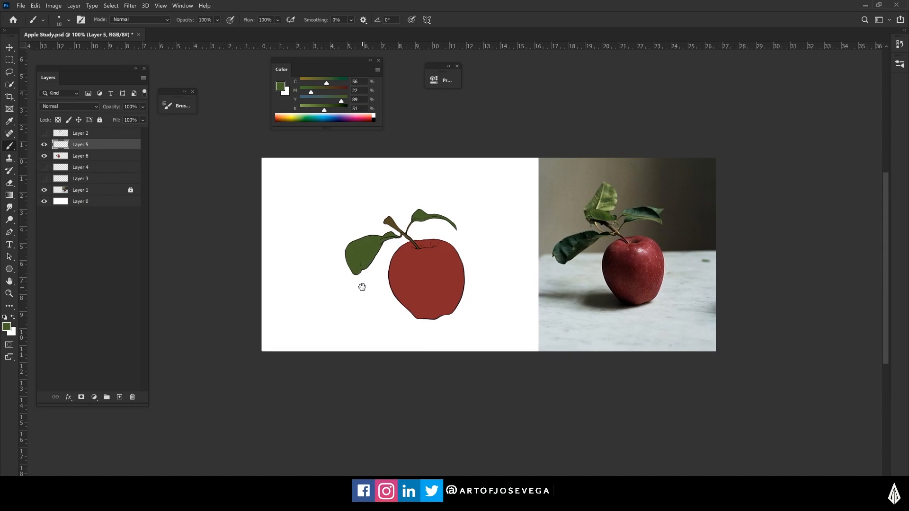
{"action": "key", "text": "ctrl+plus"}
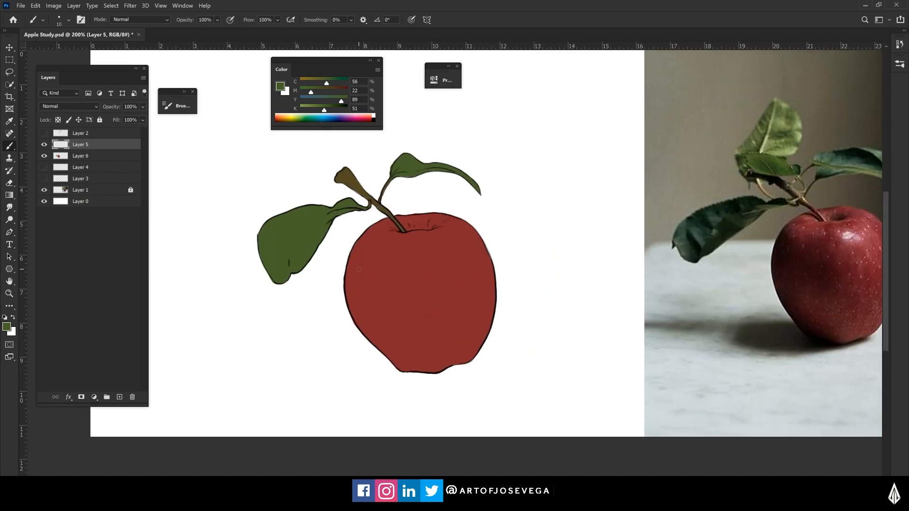
{"action": "left_click", "coordinate": [43, 156]}
{"action": "left_click", "coordinate": [44, 156]}
{"action": "left_click", "coordinate": [43, 156]}
{"action": "left_click", "coordinate": [43, 157]}
{"action": "left_click", "coordinate": [53, 156]}
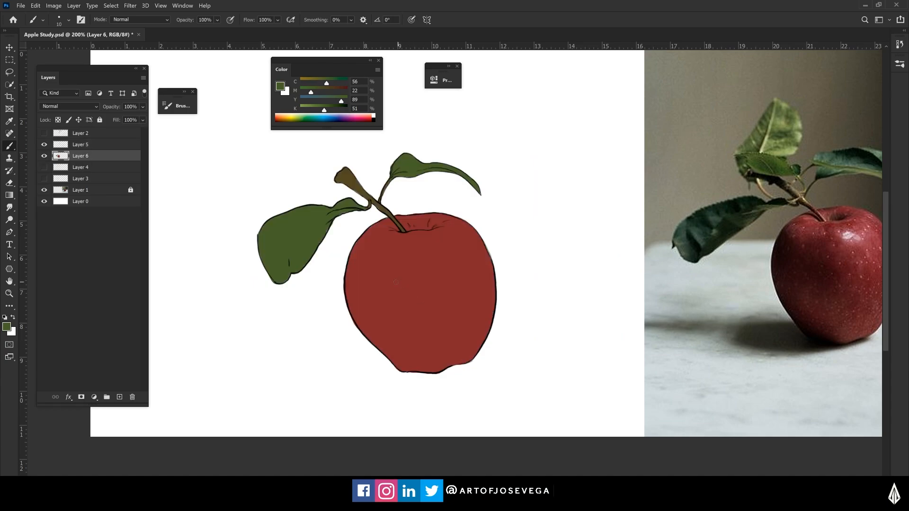
{"action": "mouse_move", "coordinate": [405, 261]}
{"action": "left_mouse_down"}
{"action": "mouse_move", "coordinate": [421, 320]}
{"action": "mouse_move", "coordinate": [402, 325]}
{"action": "mouse_move", "coordinate": [412, 335]}
{"action": "mouse_move", "coordinate": [436, 279]}
{"action": "left_mouse_up"}
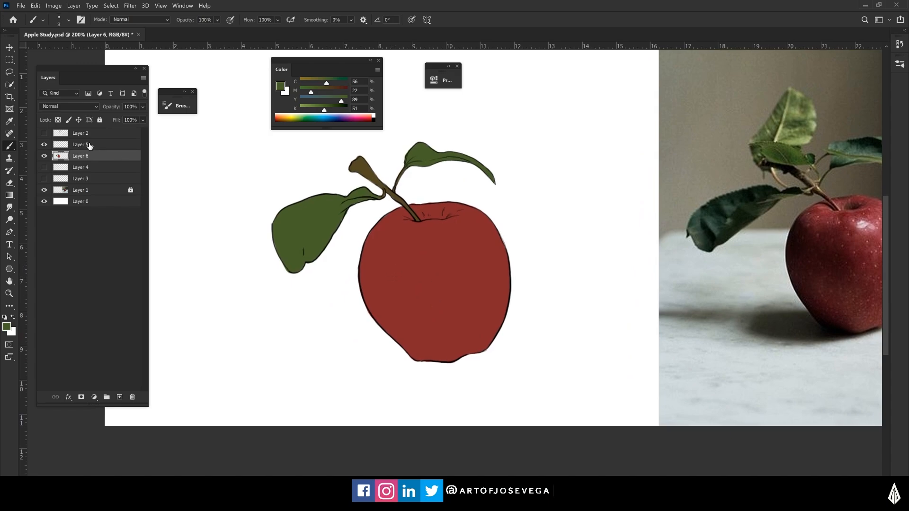
- Select the line art on Layer 5 and reset the painting colours to default black and white
{"action": "left_click", "coordinate": [63, 141]}
{"action": "key", "text": "d"}
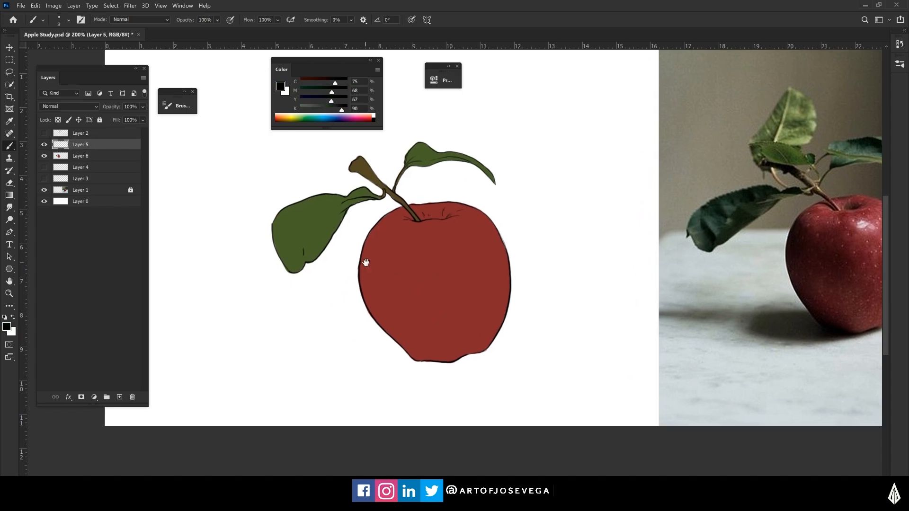
{"action": "left_click_drag", "start_coordinate": [366, 263], "coordinate": [381, 288]}
{"action": "key", "text": "ctrl+plus"}
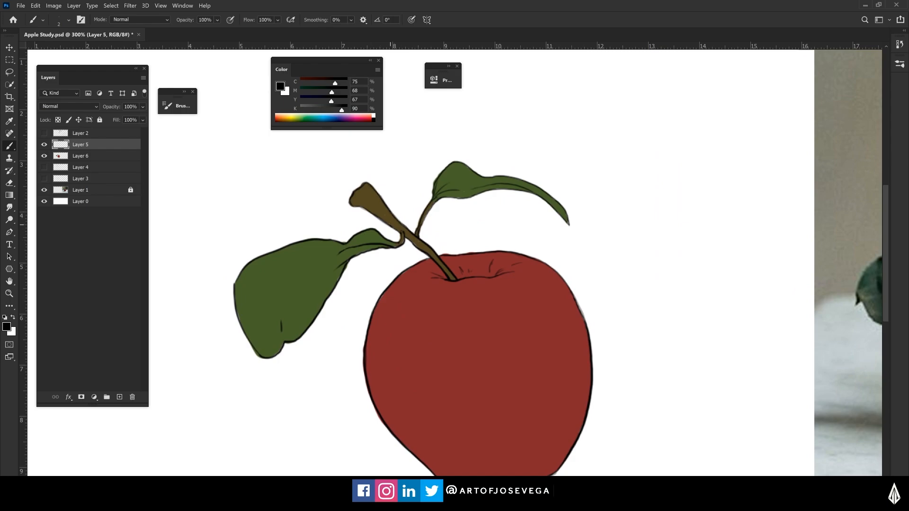
- Check the line art by toggling its visibility, and clip Layer 5 to the flat colours on Layer 6
{"action": "left_click", "coordinate": [45, 145]}
{"action": "left_click", "coordinate": [44, 147]}
{"action": "left_click", "coordinate": [44, 147]}
{"action": "left_click", "coordinate": [44, 147]}
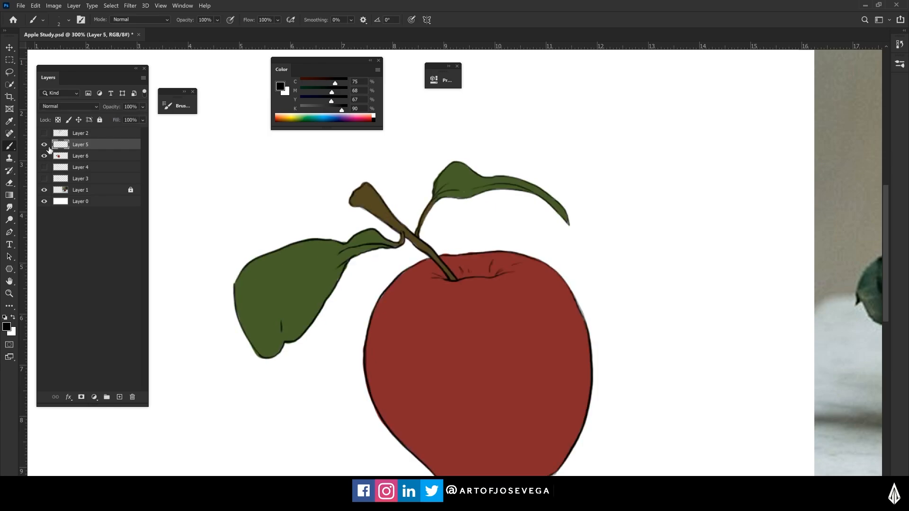
{"action": "right_click", "coordinate": [106, 148]}
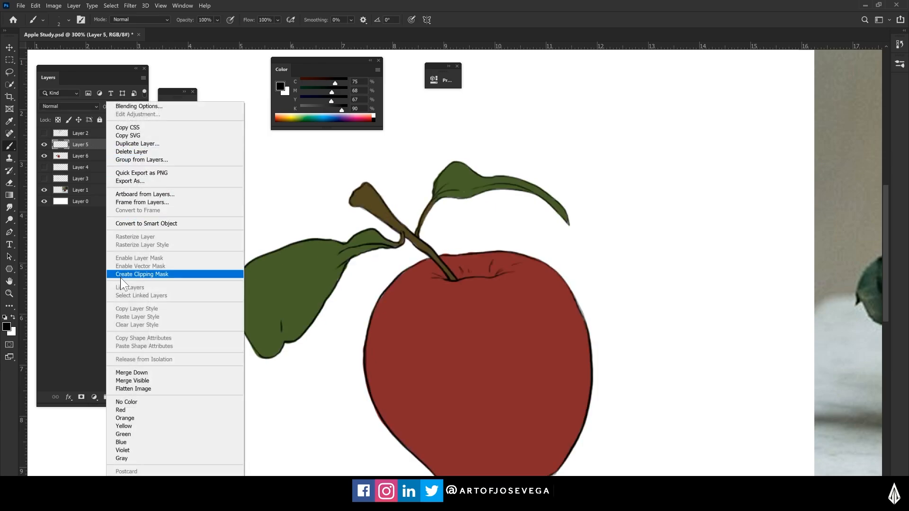
{"action": "left_click", "coordinate": [92, 146]}
{"action": "key", "text": "alt"}
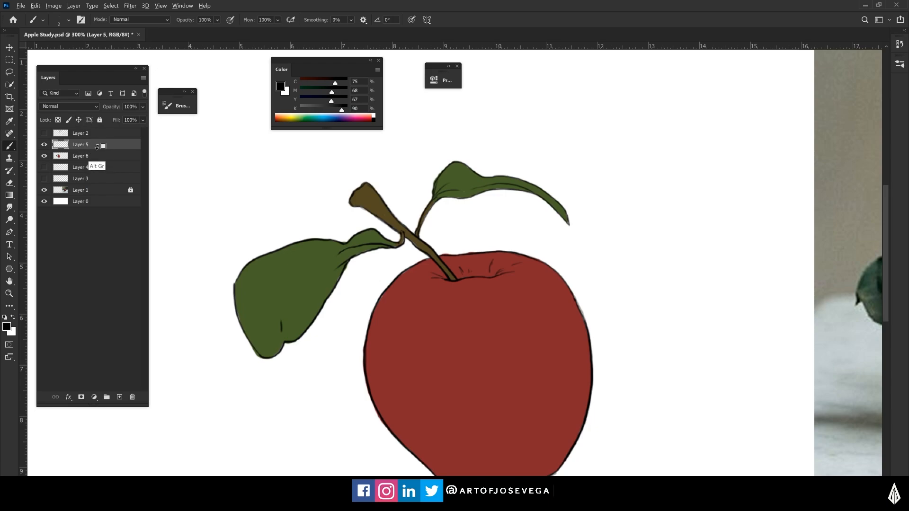
{"action": "left_click", "coordinate": [97, 147], "text": "alt"}
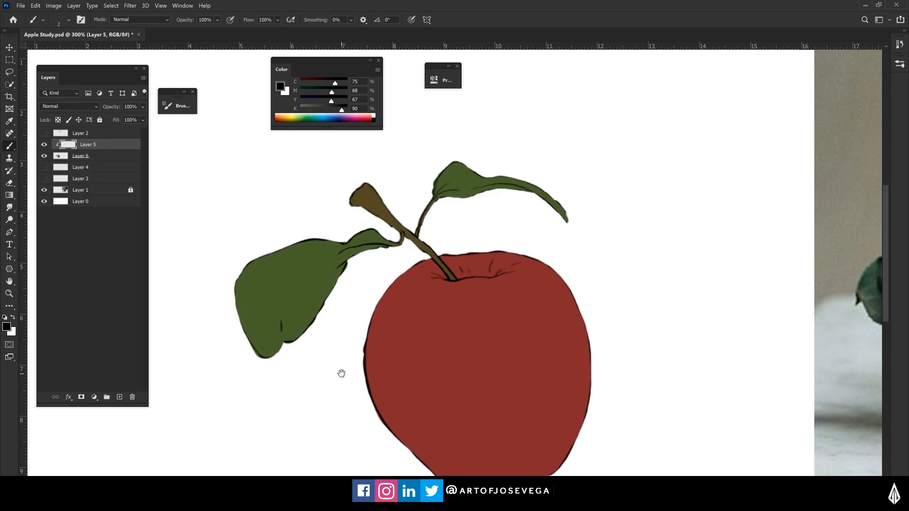
- Thicken the black outline at the left leaf's lower tip and the apple's upper left, erasing the excess
{"action": "left_click_drag", "start_coordinate": [341, 374], "coordinate": [353, 315]}
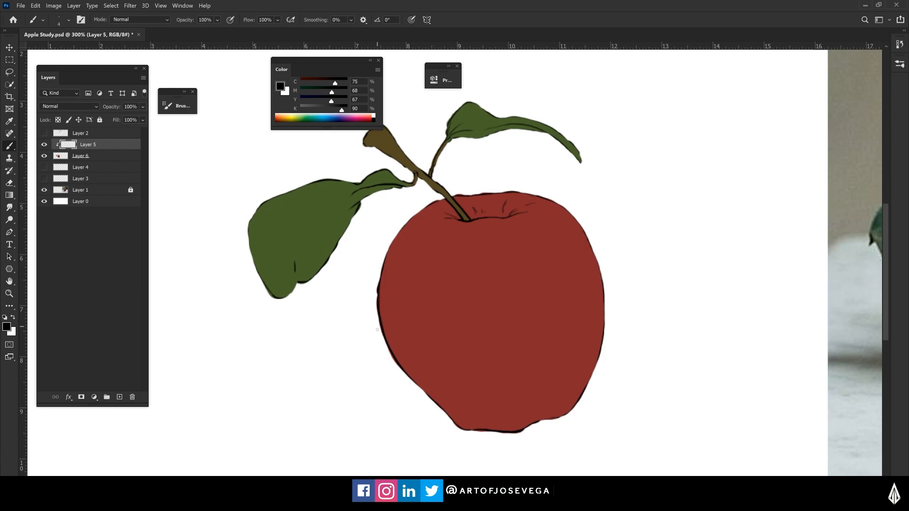
{"action": "key", "text": "bracketright"}
{"action": "left_click_drag", "start_coordinate": [253, 262], "coordinate": [261, 281]}
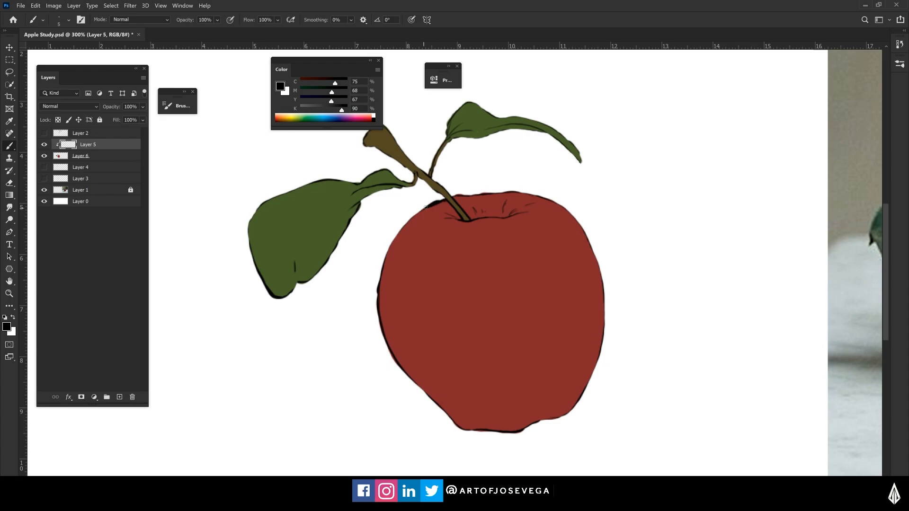
{"action": "key", "text": "e"}
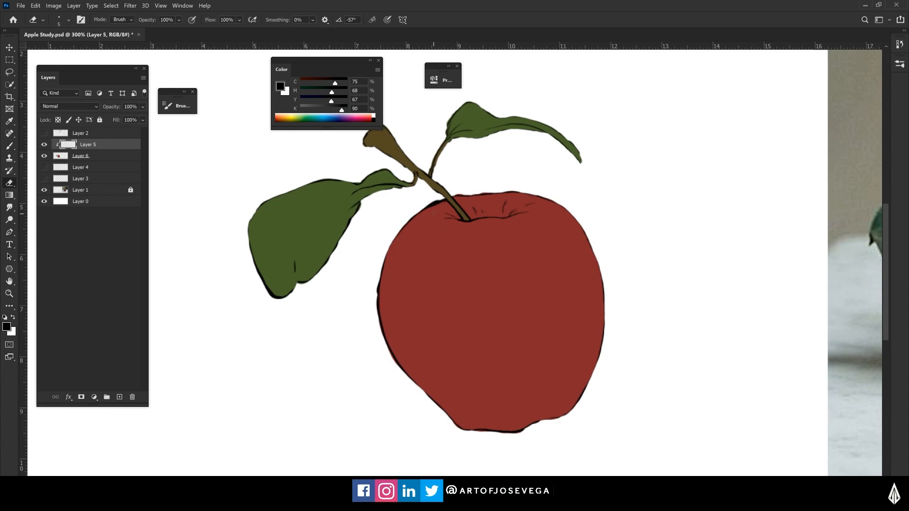
{"action": "key", "text": "ctrl+minus"}
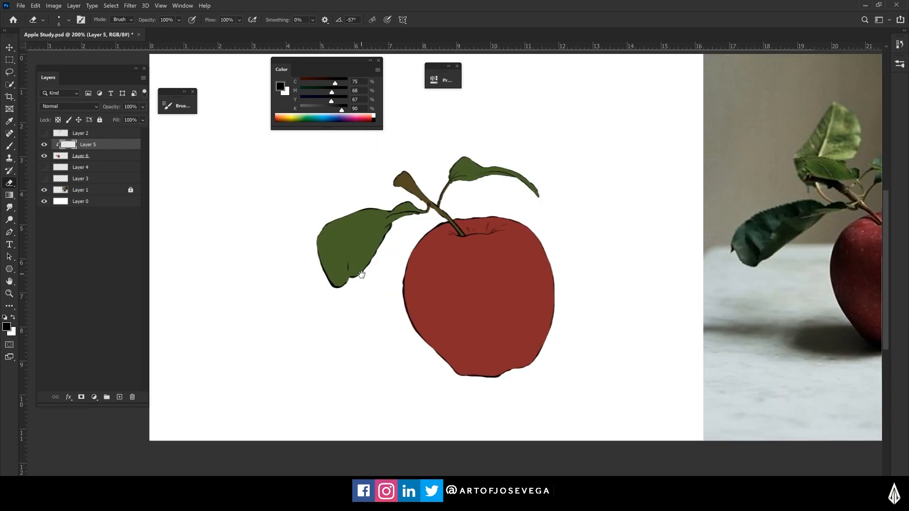
{"action": "left_click_drag", "start_coordinate": [356, 270], "coordinate": [336, 255]}
{"action": "key", "text": "b"}
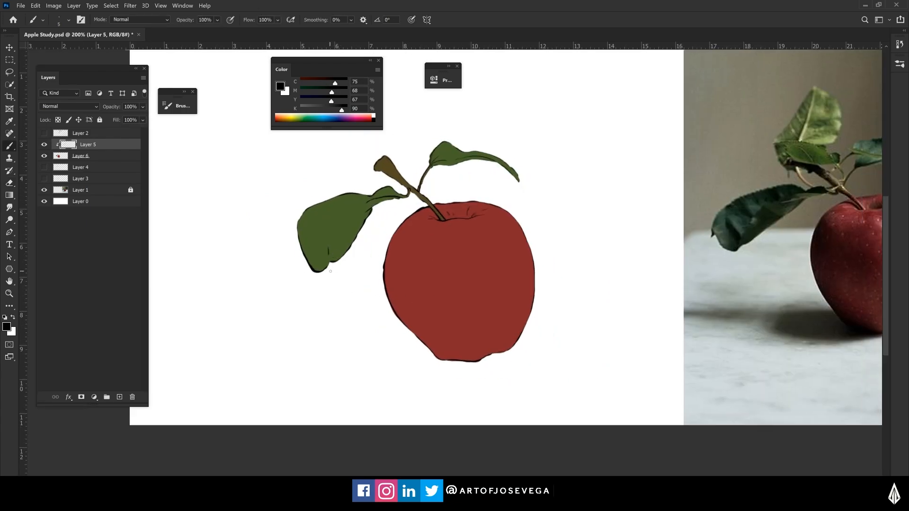
- Clean up the flat colour edges on Layer 6 with a small eraser around the apple's left side and the left leaf
{"action": "left_click", "coordinate": [78, 160]}
{"action": "key", "text": "ctrl+plus"}
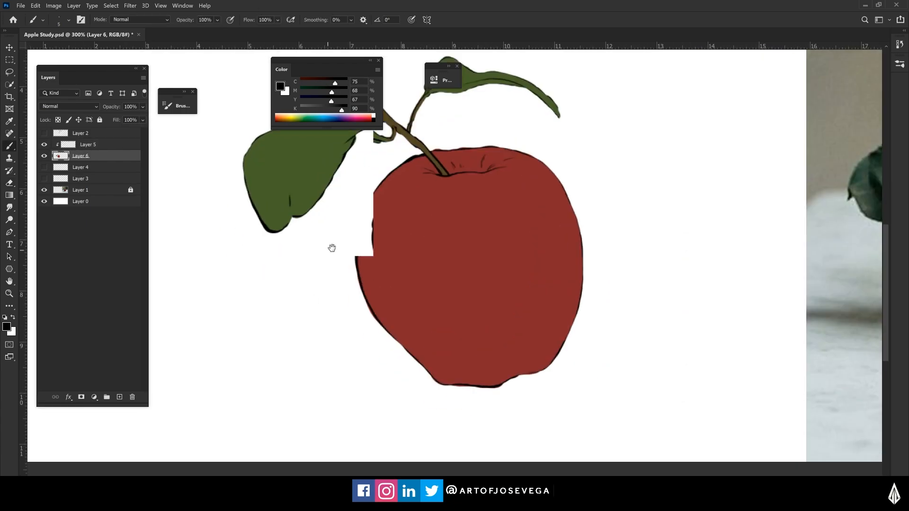
{"action": "key", "text": "e"}
{"action": "left_click_drag", "start_coordinate": [377, 209], "coordinate": [372, 245]}
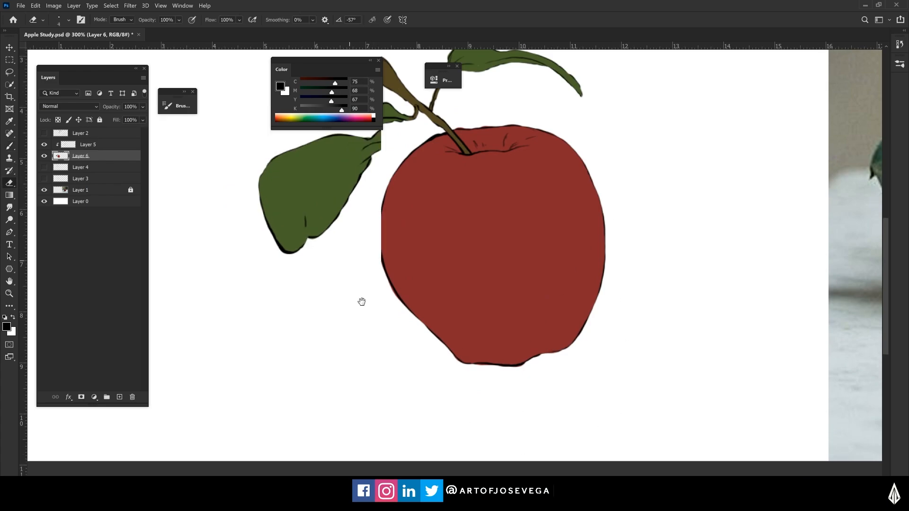
{"action": "scroll", "coordinate": [396, 217], "scroll_direction": "up", "scroll_amount": 3}
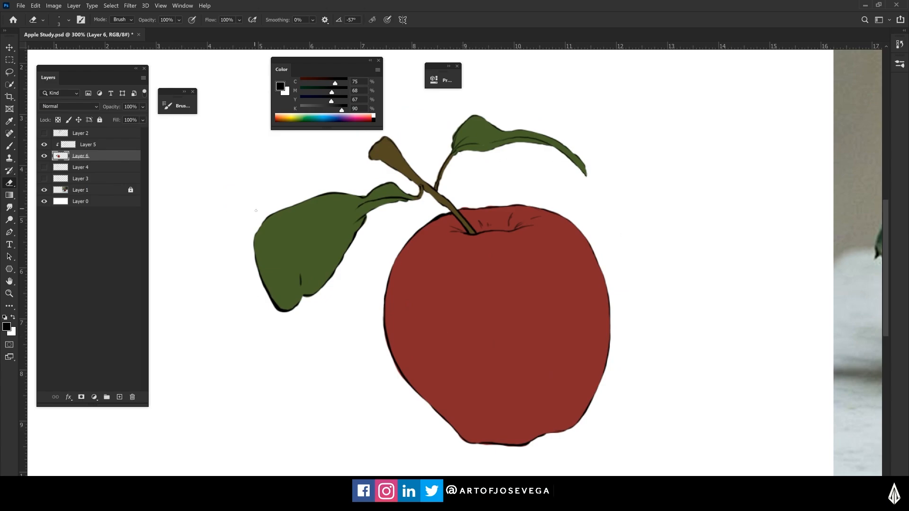
{"action": "left_click_drag", "start_coordinate": [380, 367], "coordinate": [366, 336]}
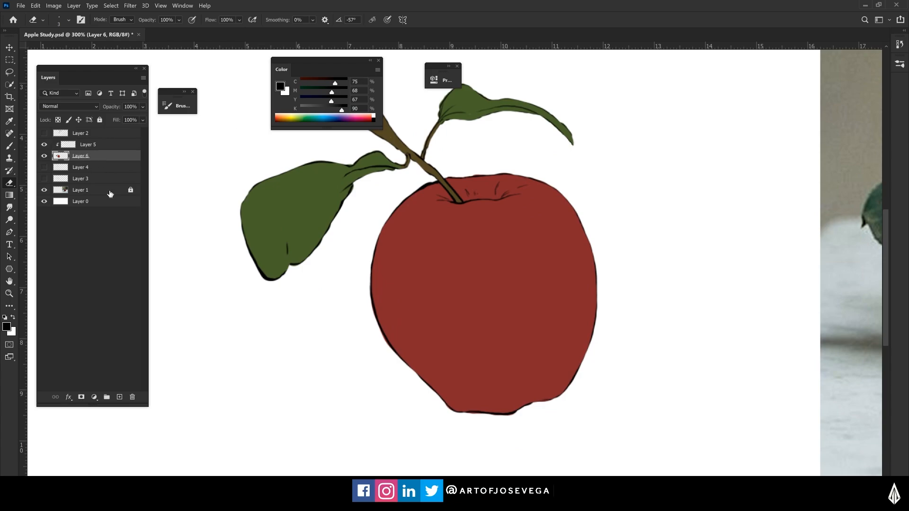
- Add a new layer and place it between the line art on Layer 5 and the flat colours, inside the clipping group
{"action": "left_click", "coordinate": [104, 146]}
{"action": "left_click", "coordinate": [119, 396]}
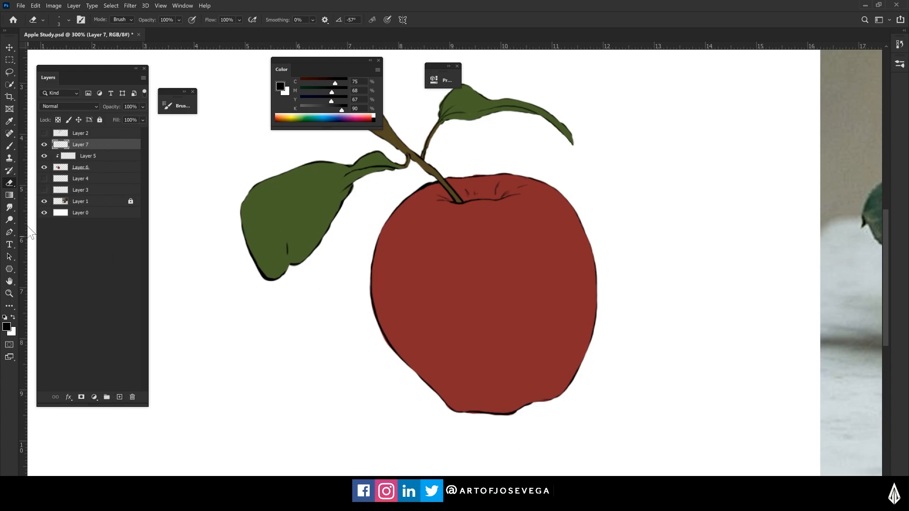
{"action": "key", "text": "ctrl+bracketleft"}
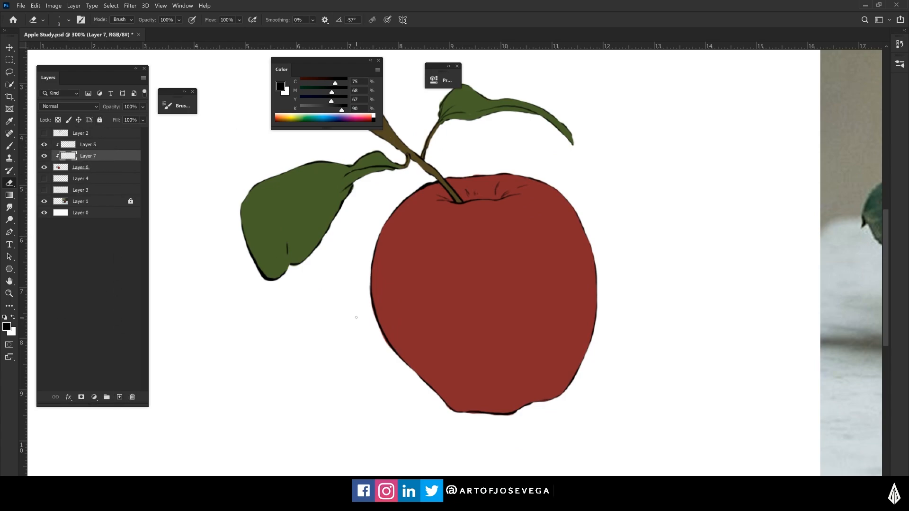
- Set Layer 7 to Multiply blending and sample the apple's flat red as the brush colour
{"action": "key", "text": "ctrl+minus"}
{"action": "left_click_drag", "start_coordinate": [355, 288], "coordinate": [335, 278]}
{"action": "key", "text": "b"}
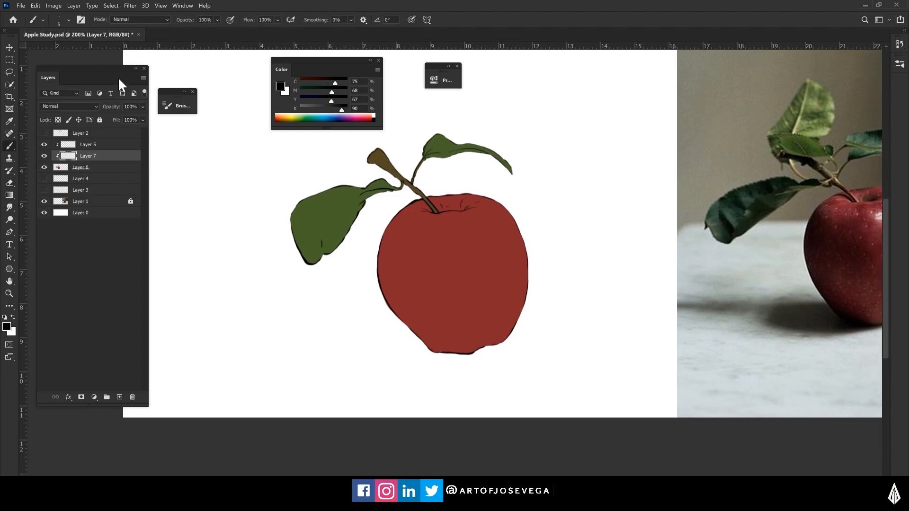
{"action": "left_click", "coordinate": [52, 107]}
{"action": "left_click", "coordinate": [86, 149]}
{"action": "left_click", "coordinate": [382, 272], "text": "alt"}
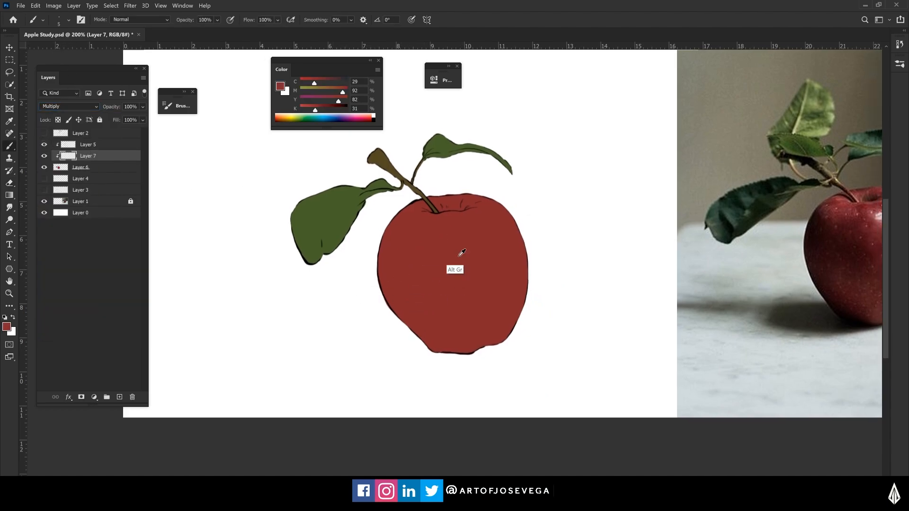
{"action": "key", "text": "ctrl+minus"}
{"action": "left_click_drag", "start_coordinate": [376, 272], "coordinate": [395, 272]}
{"action": "key", "text": "ctrl+plus"}
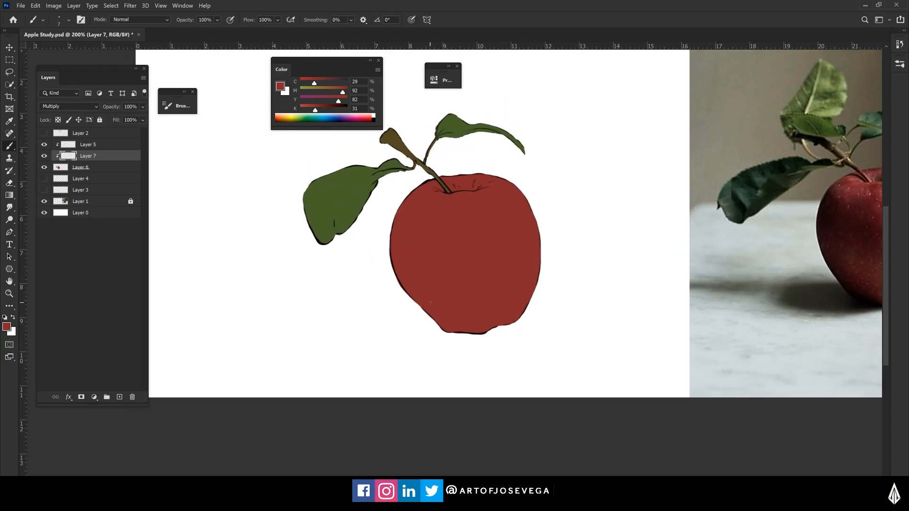
- Add a new layer above Layer 5 and sketch a red arrow between the apple and the photo, pointing down-left as the light direction
{"action": "key", "text": "bracketright"}
{"action": "key", "text": "bracketright"}
{"action": "key", "text": "bracketright"}
{"action": "key", "text": "bracketright"}
{"action": "key", "text": "bracketright"}
{"action": "left_click_drag", "start_coordinate": [353, 319], "coordinate": [326, 341]}
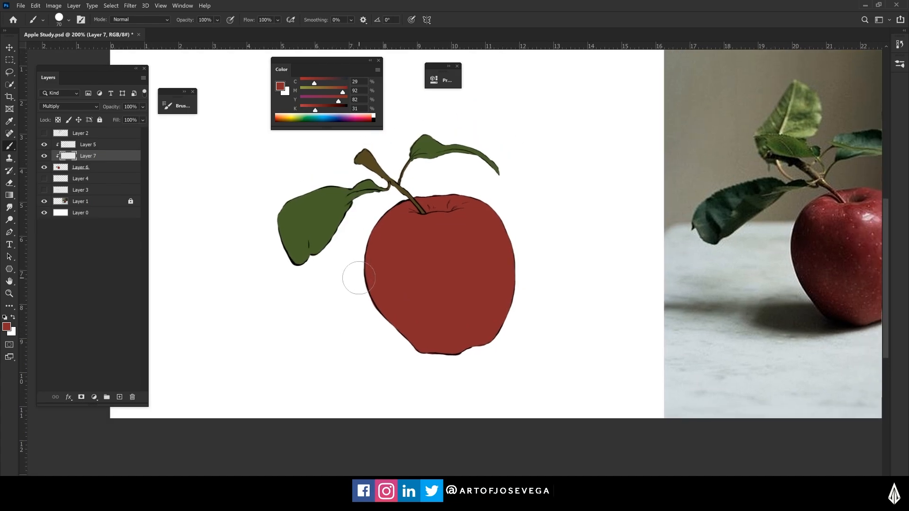
{"action": "left_click_drag", "start_coordinate": [398, 261], "coordinate": [358, 266]}
{"action": "key", "text": "bracketleft"}
{"action": "key", "text": "bracketleft"}
{"action": "left_click", "coordinate": [93, 142]}
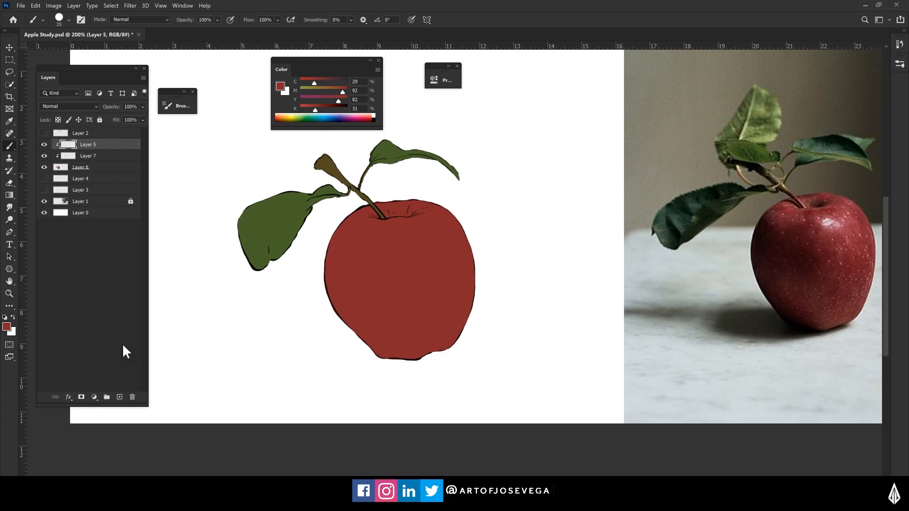
{"action": "left_click", "coordinate": [119, 397]}
{"action": "key", "text": "bracketleft"}
{"action": "key", "text": "bracketleft"}
{"action": "key", "text": "bracketleft"}
{"action": "key", "text": "bracketleft"}
{"action": "key", "text": "bracketleft"}
{"action": "key", "text": "bracketleft"}
{"action": "key", "text": "bracketleft"}
{"action": "key", "text": "bracketleft"}
{"action": "key", "text": "bracketright"}
{"action": "mouse_move", "coordinate": [586, 165]}
{"action": "left_mouse_down"}
{"action": "mouse_move", "coordinate": [537, 181]}
{"action": "mouse_move", "coordinate": [549, 180]}
{"action": "mouse_move", "coordinate": [534, 203]}
{"action": "mouse_move", "coordinate": [544, 199]}
{"action": "mouse_move", "coordinate": [539, 184]}
{"action": "mouse_move", "coordinate": [582, 163]}
{"action": "left_mouse_up"}
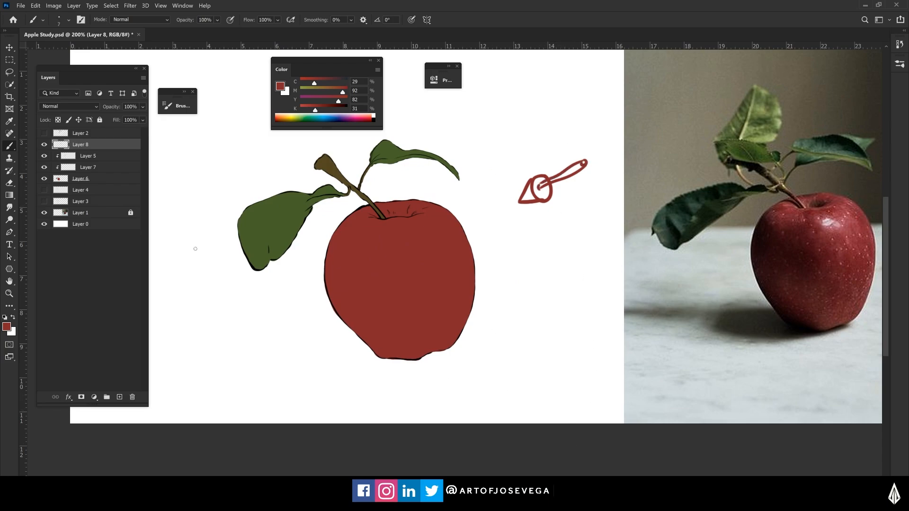
- Paint a broad red Multiply shadow down the apple's left side on Layer 7 with a large brush
{"action": "left_click", "coordinate": [76, 167]}
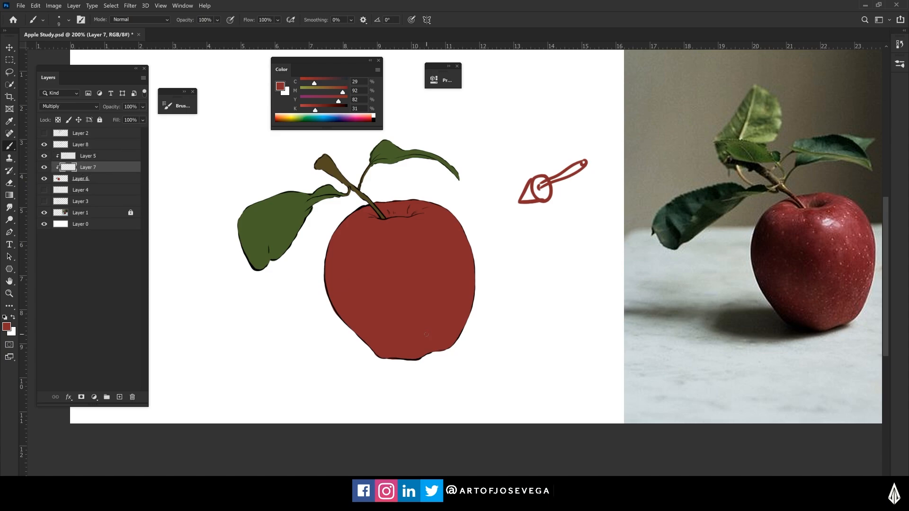
{"action": "key", "text": "bracketright"}
{"action": "key", "text": "bracketright"}
{"action": "key", "text": "bracketright"}
{"action": "key", "text": "bracketright"}
{"action": "key", "text": "bracketright"}
{"action": "key", "text": "bracketright"}
{"action": "key", "text": "bracketleft"}
{"action": "key", "text": "bracketleft"}
{"action": "key", "text": "bracketright"}
{"action": "key", "text": "bracketright"}
{"action": "key", "text": "bracketright"}
{"action": "key", "text": "bracketright"}
{"action": "key", "text": "bracketright"}
{"action": "key", "text": "bracketright"}
{"action": "left_click_drag", "start_coordinate": [333, 222], "coordinate": [337, 315]}
{"action": "mouse_move", "coordinate": [332, 231]}
{"action": "left_mouse_down"}
{"action": "mouse_move", "coordinate": [358, 323]}
{"action": "mouse_move", "coordinate": [343, 231]}
{"action": "mouse_move", "coordinate": [376, 347]}
{"action": "left_mouse_up"}
{"action": "mouse_move", "coordinate": [355, 250]}
{"action": "left_mouse_down"}
{"action": "mouse_move", "coordinate": [388, 341]}
{"action": "mouse_move", "coordinate": [361, 279]}
{"action": "mouse_move", "coordinate": [366, 320]}
{"action": "mouse_move", "coordinate": [425, 373]}
{"action": "mouse_move", "coordinate": [406, 362]}
{"action": "mouse_move", "coordinate": [435, 359]}
{"action": "mouse_move", "coordinate": [455, 340]}
{"action": "mouse_move", "coordinate": [408, 374]}
{"action": "mouse_move", "coordinate": [434, 353]}
{"action": "mouse_move", "coordinate": [412, 363]}
{"action": "left_mouse_up"}
- Extend the Layer 7 shadow from the apple's lower left along its bottom edge with a smaller brush
{"action": "key", "text": "bracketleft"}
{"action": "key", "text": "bracketleft"}
{"action": "key", "text": "bracketleft"}
{"action": "key", "text": "bracketleft"}
{"action": "key", "text": "bracketright"}
{"action": "mouse_move", "coordinate": [379, 321]}
{"action": "left_mouse_down"}
{"action": "mouse_move", "coordinate": [413, 366]}
{"action": "mouse_move", "coordinate": [452, 382]}
{"action": "left_mouse_up"}
{"action": "key", "text": "bracketright"}
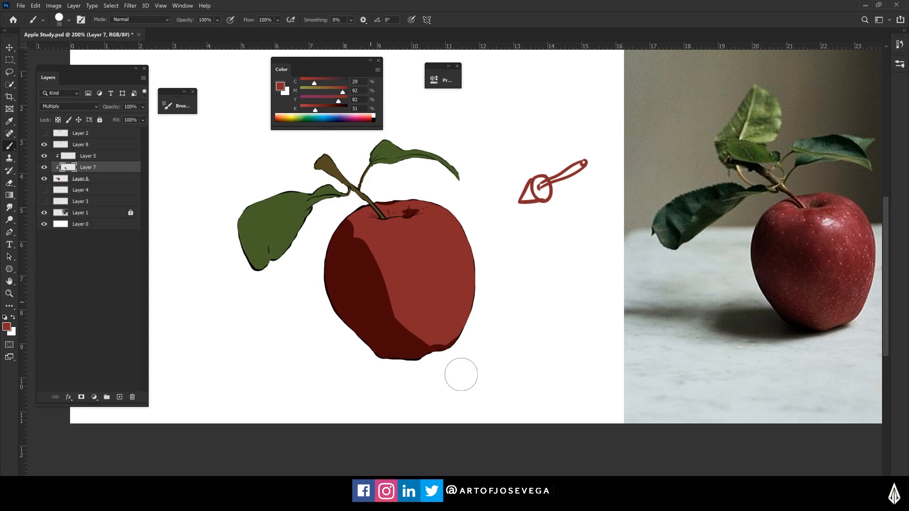
- Add a clipped layer above Layer 7 and sketch a thin white contour curve along the apple's right side
{"action": "key", "text": "bracketright"}
{"action": "key", "text": "bracketright"}
{"action": "key", "text": "bracketright"}
{"action": "key", "text": "bracketright"}
{"action": "key", "text": "bracketleft"}
{"action": "key", "text": "bracketleft"}
{"action": "key", "text": "bracketleft"}
{"action": "key", "text": "bracketleft"}
{"action": "key", "text": "bracketleft"}
{"action": "key", "text": "bracketleft"}
{"action": "key", "text": "bracketleft"}
{"action": "key", "text": "bracketleft"}
{"action": "key", "text": "bracketleft"}
{"action": "key", "text": "bracketleft"}
{"action": "key", "text": "bracketleft"}
{"action": "key", "text": "bracketleft"}
{"action": "key", "text": "bracketleft"}
{"action": "left_click", "coordinate": [120, 396]}
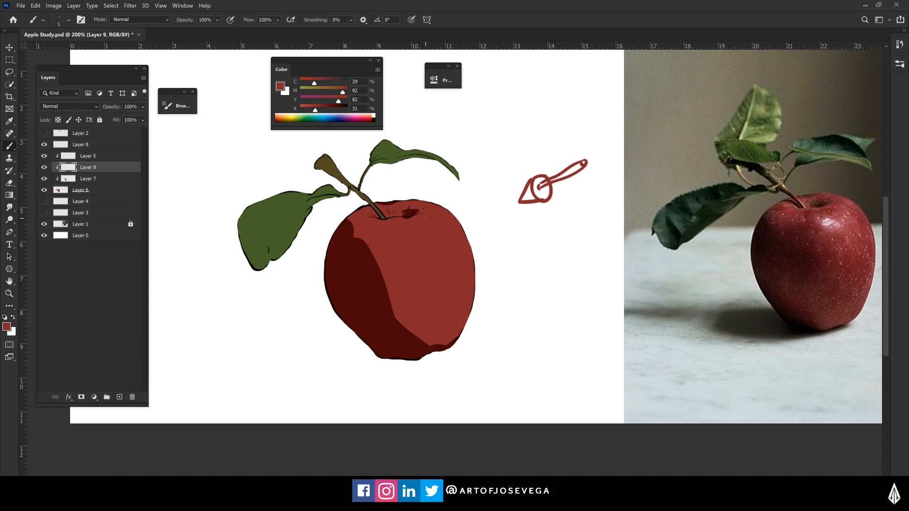
{"action": "left_click", "coordinate": [374, 173], "text": "alt"}
{"action": "key", "text": "ctrl+z"}
{"action": "left_click", "coordinate": [470, 224], "text": "alt"}
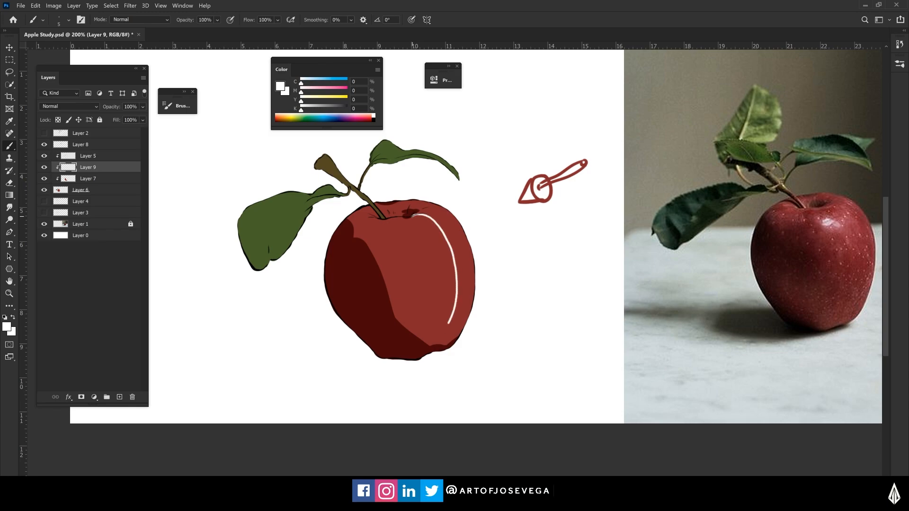
- Move Layer 9 above Layer 8, draw black arrows and arcs pointing outward from the apple's right side, and delete that layer
{"action": "left_click_drag", "start_coordinate": [97, 171], "coordinate": [94, 137]}
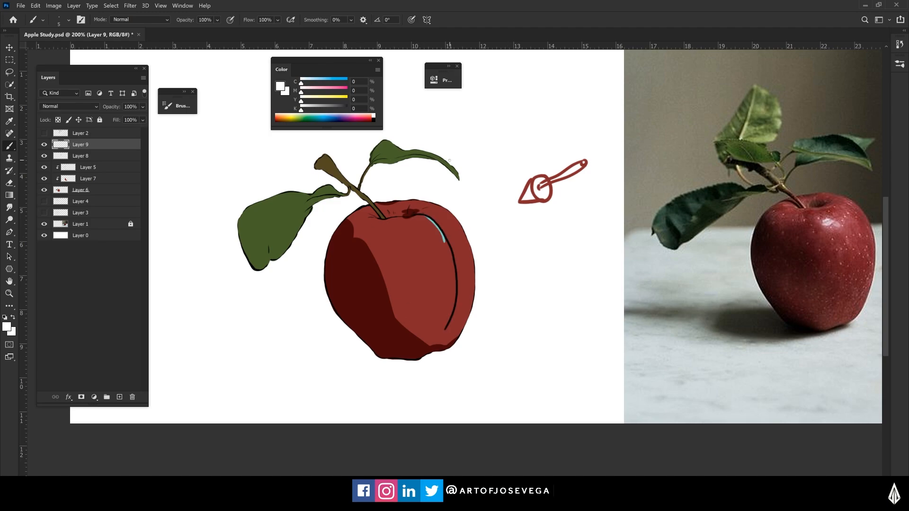
{"action": "left_click", "coordinate": [796, 340], "text": "alt"}
{"action": "left_click_drag", "start_coordinate": [453, 328], "coordinate": [475, 347]}
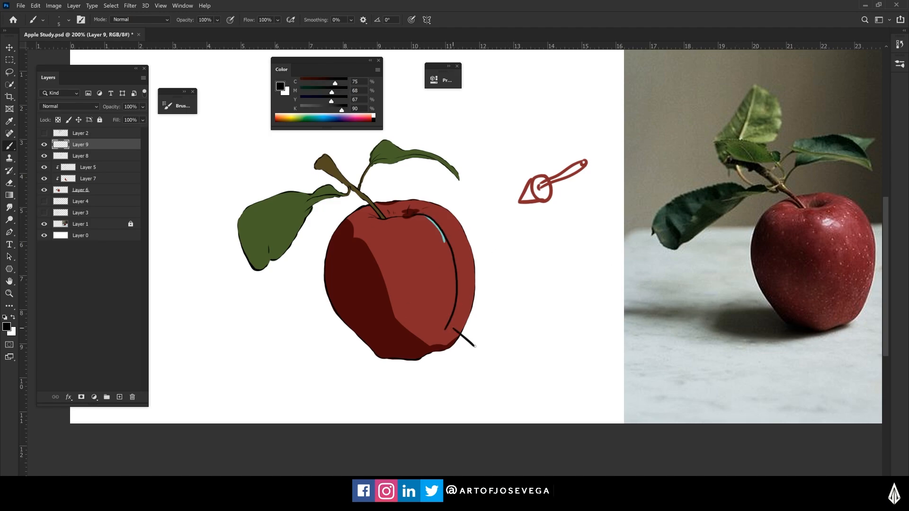
{"action": "left_click_drag", "start_coordinate": [465, 305], "coordinate": [495, 316]}
{"action": "left_click_drag", "start_coordinate": [490, 261], "coordinate": [492, 268]}
{"action": "left_click_drag", "start_coordinate": [457, 234], "coordinate": [470, 221]}
{"action": "left_click_drag", "start_coordinate": [442, 344], "coordinate": [453, 363]}
{"action": "left_click_drag", "start_coordinate": [481, 210], "coordinate": [506, 270]}
{"action": "left_click_drag", "start_coordinate": [500, 328], "coordinate": [467, 365]}
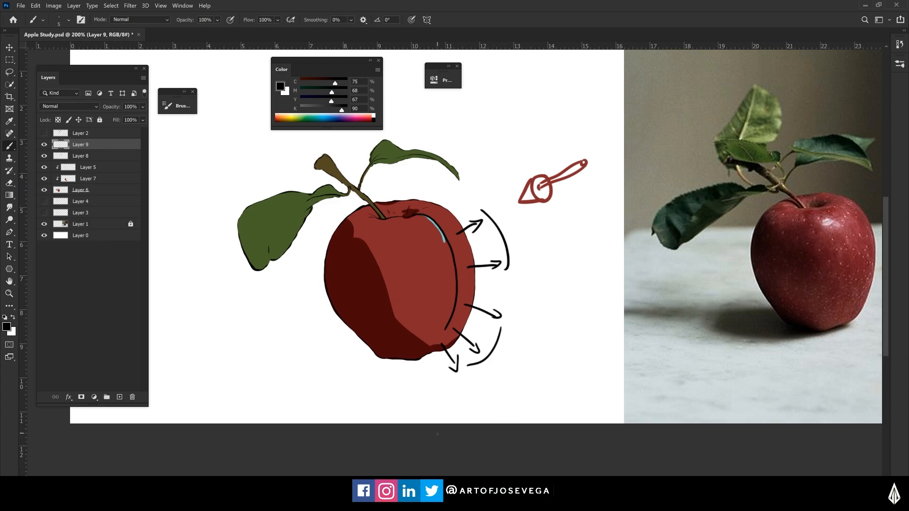
{"action": "key", "text": "Delete"}
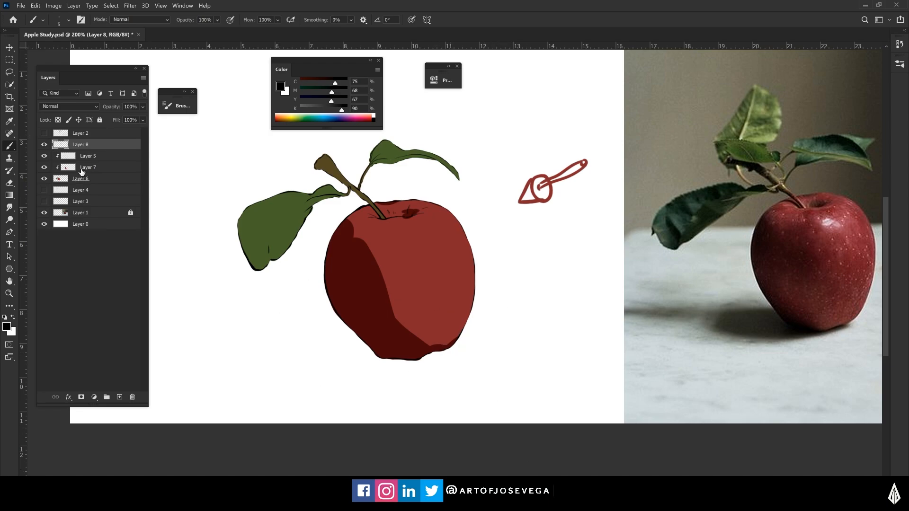
- Sample the apple's flat red and extend the shadow on Layer 7 across the apple's whole bottom with a large brush
{"action": "left_click", "coordinate": [66, 163]}
{"action": "left_click", "coordinate": [408, 286], "text": "alt"}
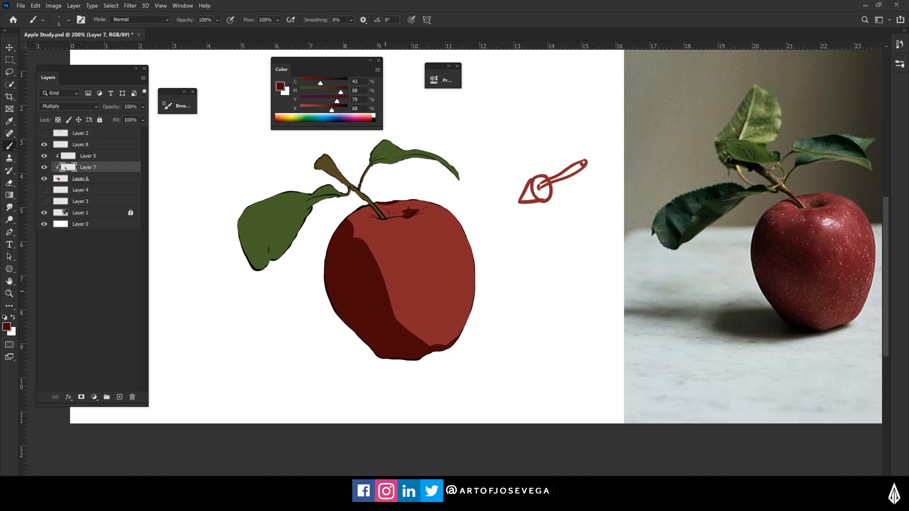
{"action": "key", "text": "bracketright"}
{"action": "key", "text": "bracketright"}
{"action": "key", "text": "bracketright"}
{"action": "key", "text": "bracketright"}
{"action": "key", "text": "bracketright"}
{"action": "key", "text": "bracketright"}
{"action": "key", "text": "bracketright"}
{"action": "key", "text": "bracketright"}
{"action": "key", "text": "bracketright"}
{"action": "key", "text": "bracketright"}
{"action": "key", "text": "bracketright"}
{"action": "key", "text": "bracketright"}
{"action": "key", "text": "bracketright"}
{"action": "key", "text": "bracketright"}
{"action": "key", "text": "bracketright"}
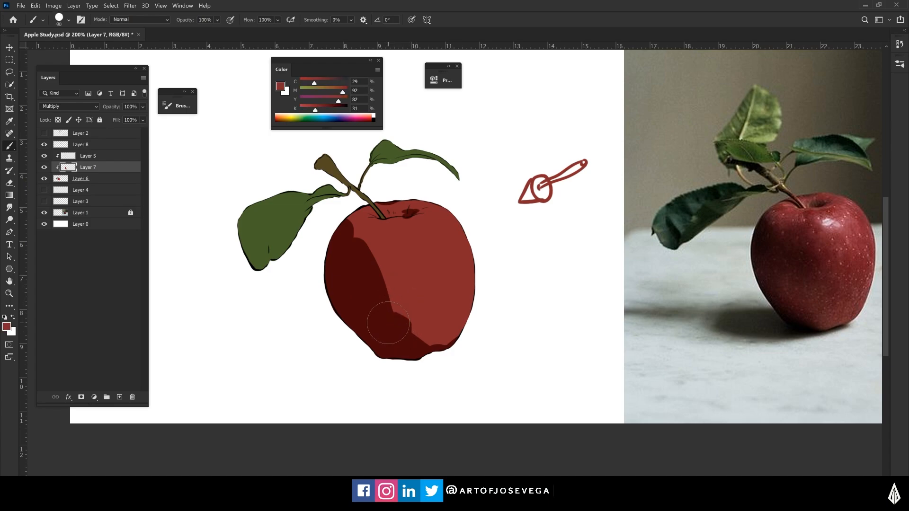
{"action": "left_click_drag", "start_coordinate": [388, 323], "coordinate": [490, 324]}
- Paint shadow below the stem in the apple's dimple and fill in the shadow's upper-left edge
{"action": "key", "text": "bracketleft"}
{"action": "key", "text": "bracketleft"}
{"action": "key", "text": "bracketleft"}
{"action": "key", "text": "bracketleft"}
{"action": "key", "text": "bracketleft"}
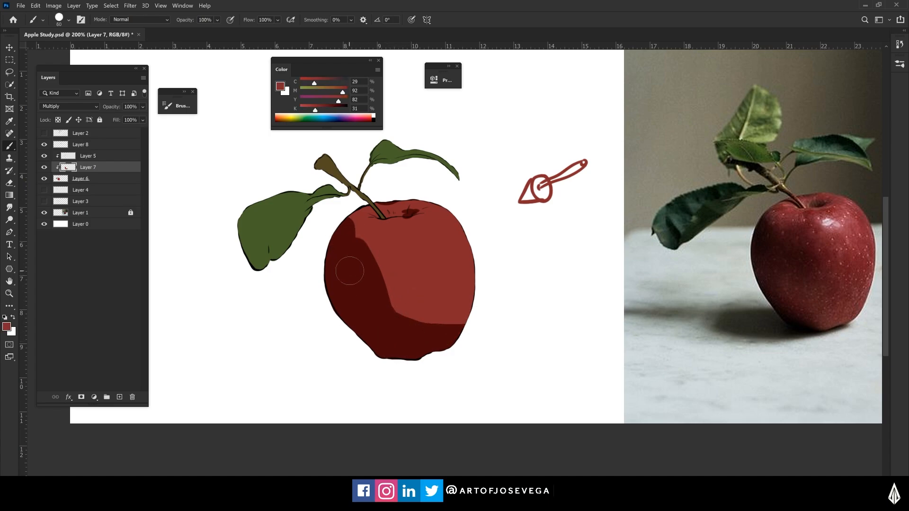
{"action": "left_click_drag", "start_coordinate": [385, 226], "coordinate": [387, 228]}
{"action": "key", "text": "bracketright"}
{"action": "left_click_drag", "start_coordinate": [349, 206], "coordinate": [360, 268]}
{"action": "key", "text": "bracketright"}
{"action": "key", "text": "bracketright"}
{"action": "key", "text": "bracketright"}
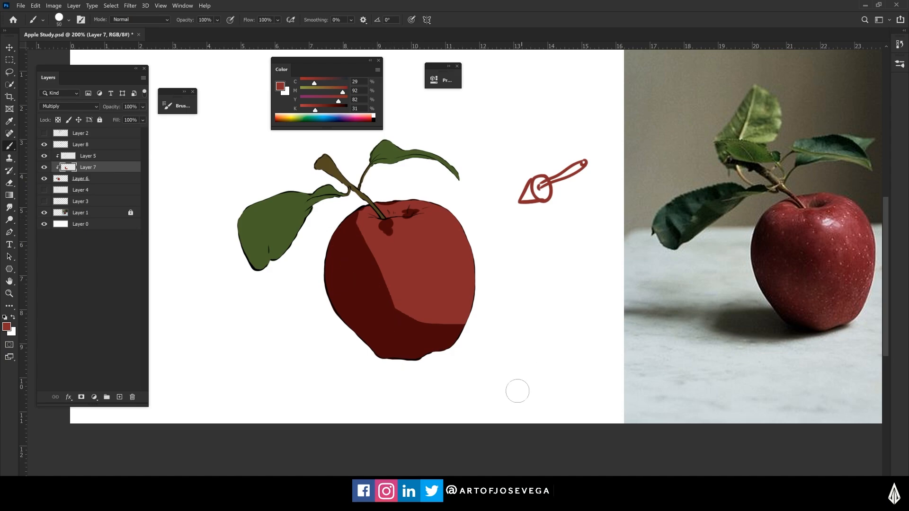
- Erase the shadow's inner edge into a smooth curve along the apple's left and bottom, and trim the shadow below the stem
{"action": "key", "text": "e"}
{"action": "key", "text": "bracketright"}
{"action": "key", "text": "bracketright"}
{"action": "key", "text": "bracketright"}
{"action": "key", "text": "bracketright"}
{"action": "key", "text": "bracketright"}
{"action": "key", "text": "bracketright"}
{"action": "key", "text": "bracketright"}
{"action": "key", "text": "bracketright"}
{"action": "key", "text": "bracketright"}
{"action": "mouse_move", "coordinate": [403, 289]}
{"action": "left_mouse_down"}
{"action": "mouse_move", "coordinate": [472, 299]}
{"action": "mouse_move", "coordinate": [468, 315]}
{"action": "mouse_move", "coordinate": [400, 293]}
{"action": "mouse_move", "coordinate": [416, 321]}
{"action": "mouse_move", "coordinate": [371, 229]}
{"action": "left_mouse_up"}
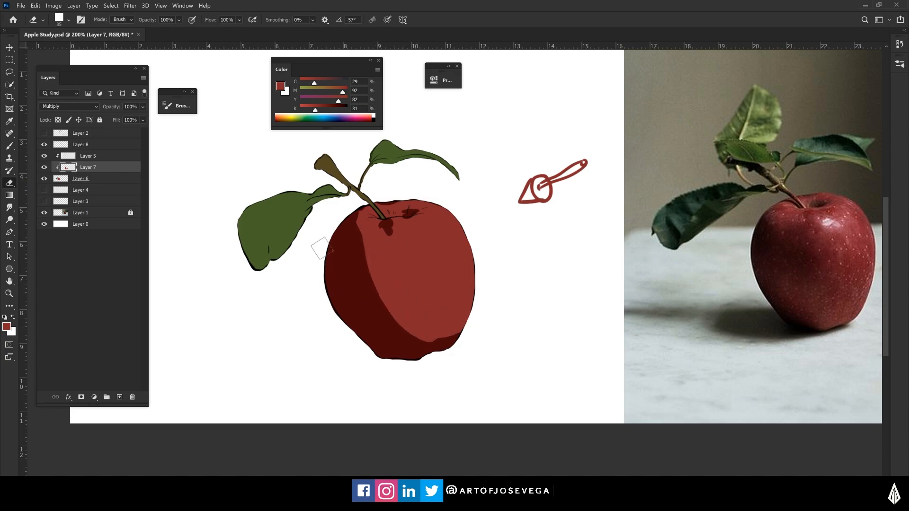
{"action": "key", "text": "bracketleft"}
{"action": "key", "text": "bracketleft"}
{"action": "key", "text": "b"}
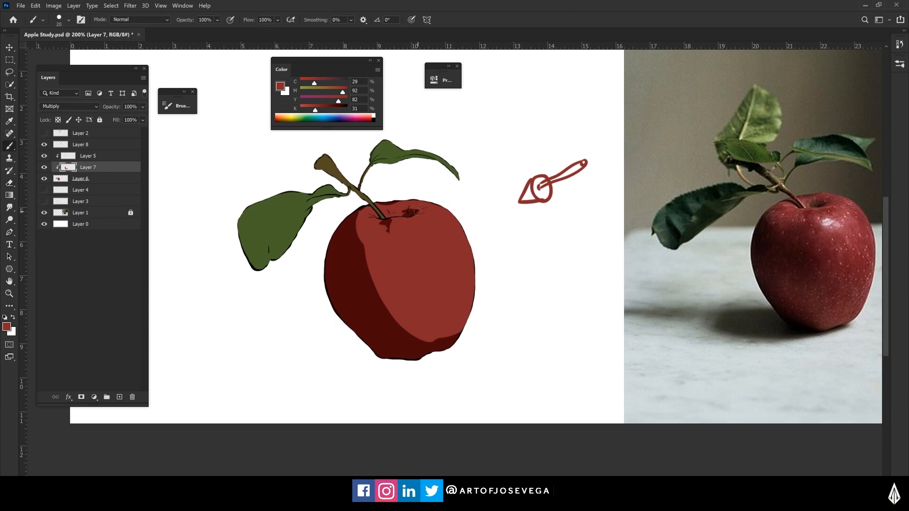
- Add a new layer directly above Layer 4, beneath the flat colours on Layer 6
{"action": "key", "text": "ctrl+minus"}
{"action": "left_click_drag", "start_coordinate": [313, 247], "coordinate": [335, 240]}
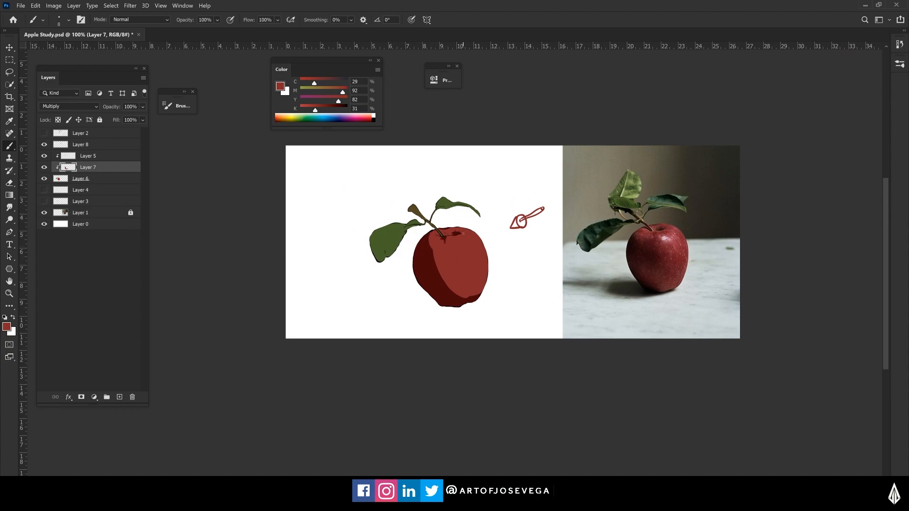
{"action": "left_click", "coordinate": [76, 190]}
{"action": "key", "text": "ctrl+shift+alt+n"}
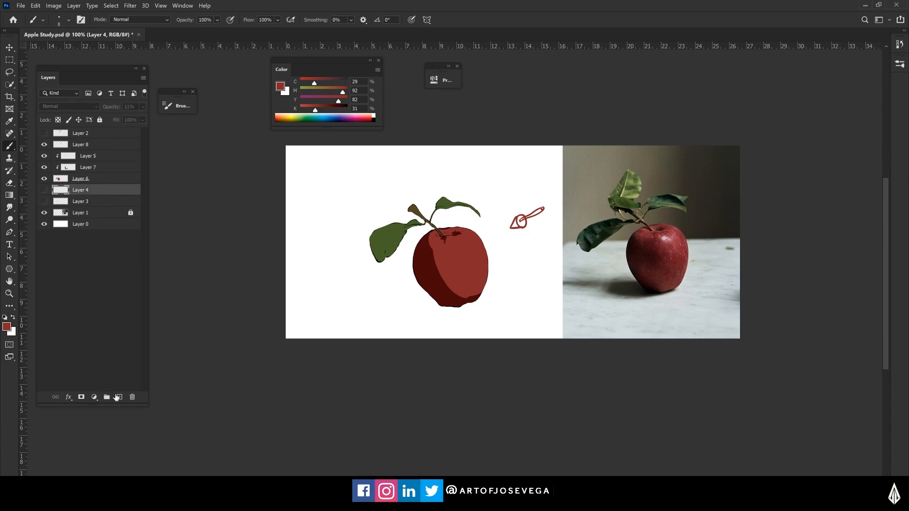
{"action": "left_click_drag", "start_coordinate": [487, 245], "coordinate": [474, 251]}
{"action": "key", "text": "ctrl+z"}
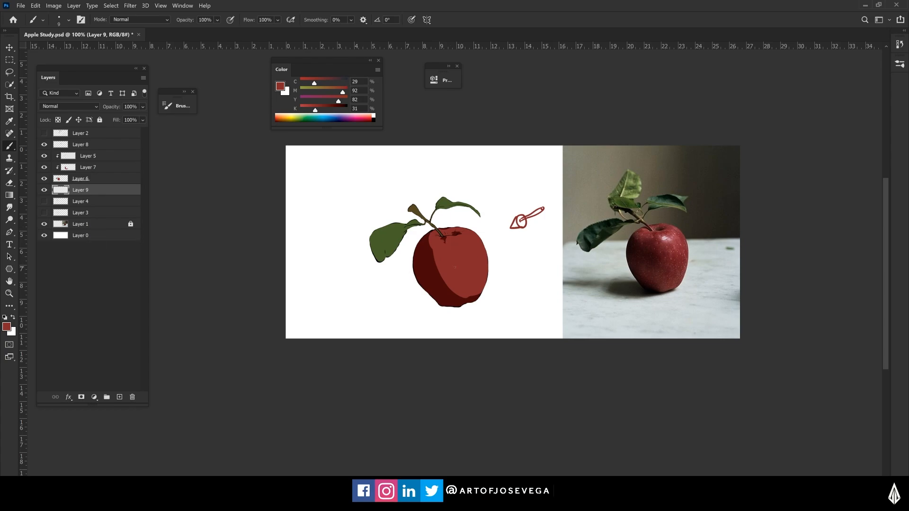
- Set a dark brown (C30 M46 Y60 K86) and paint a large patch behind the apple with an enlarged brush on Layer 9
{"action": "key", "text": "bracketright"}
{"action": "key", "text": "bracketright"}
{"action": "key", "text": "bracketright"}
{"action": "key", "text": "bracketright"}
{"action": "key", "text": "bracketright"}
{"action": "key", "text": "bracketright"}
{"action": "key", "text": "bracketright"}
{"action": "key", "text": "bracketright"}
{"action": "key", "text": "bracketright"}
{"action": "key", "text": "bracketright"}
{"action": "key", "text": "bracketright"}
{"action": "key", "text": "bracketright"}
{"action": "key", "text": "bracketright"}
{"action": "key", "text": "bracketright"}
{"action": "key", "text": "bracketright"}
{"action": "left_click", "coordinate": [346, 232], "text": "alt"}
{"action": "left_click_drag", "start_coordinate": [301, 110], "coordinate": [341, 109]}
{"action": "key", "text": "bracketleft"}
{"action": "mouse_move", "coordinate": [473, 240]}
{"action": "left_mouse_down"}
{"action": "mouse_move", "coordinate": [466, 204]}
{"action": "mouse_move", "coordinate": [453, 217]}
{"action": "mouse_move", "coordinate": [434, 196]}
{"action": "mouse_move", "coordinate": [464, 255]}
{"action": "mouse_move", "coordinate": [482, 212]}
{"action": "mouse_move", "coordinate": [492, 237]}
{"action": "left_mouse_up"}
- Lower the brush opacity to 40% and paint a translucent cast shadow extending left from the apple's base and behind the large leaf
{"action": "key", "text": "bracketleft"}
{"action": "key", "text": "bracketleft"}
{"action": "key", "text": "bracketleft"}
{"action": "key", "text": "bracketleft"}
{"action": "key", "text": "bracketleft"}
{"action": "key", "text": "bracketleft"}
{"action": "key", "text": "bracketleft"}
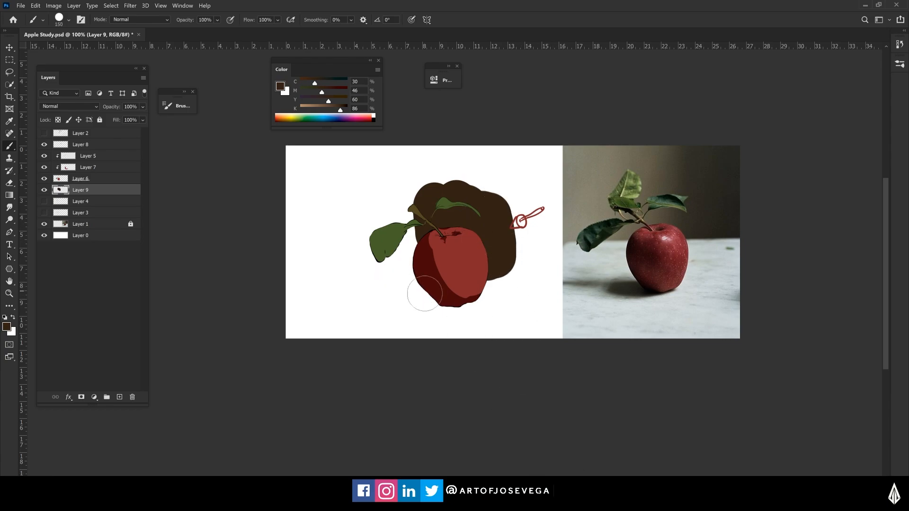
{"action": "key", "text": "bracketleft"}
{"action": "key", "text": "bracketleft"}
{"action": "key", "text": "bracketleft"}
{"action": "key", "text": "bracketright"}
{"action": "key", "text": "bracketright"}
{"action": "key", "text": "bracketright"}
{"action": "key", "text": "bracketright"}
{"action": "key", "text": "bracketright"}
{"action": "key", "text": "bracketright"}
{"action": "key", "text": "4"}
{"action": "mouse_move", "coordinate": [413, 274]}
{"action": "left_mouse_down"}
{"action": "mouse_move", "coordinate": [417, 228]}
{"action": "mouse_move", "coordinate": [411, 283]}
{"action": "mouse_move", "coordinate": [427, 294]}
{"action": "mouse_move", "coordinate": [342, 275]}
{"action": "left_mouse_up"}
{"action": "key", "text": "bracketright"}
{"action": "key", "text": "bracketright"}
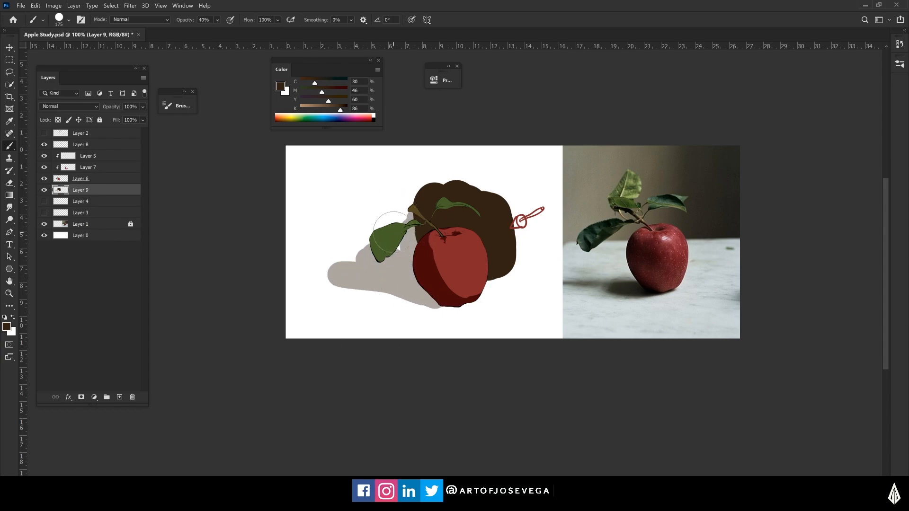
- Toggle Layer 9's visibility to compare the apple with and without the painted background
{"action": "key", "text": "bracketleft"}
{"action": "key", "text": "bracketleft"}
{"action": "key", "text": "bracketleft"}
{"action": "key", "text": "bracketleft"}
{"action": "left_click", "coordinate": [43, 191]}
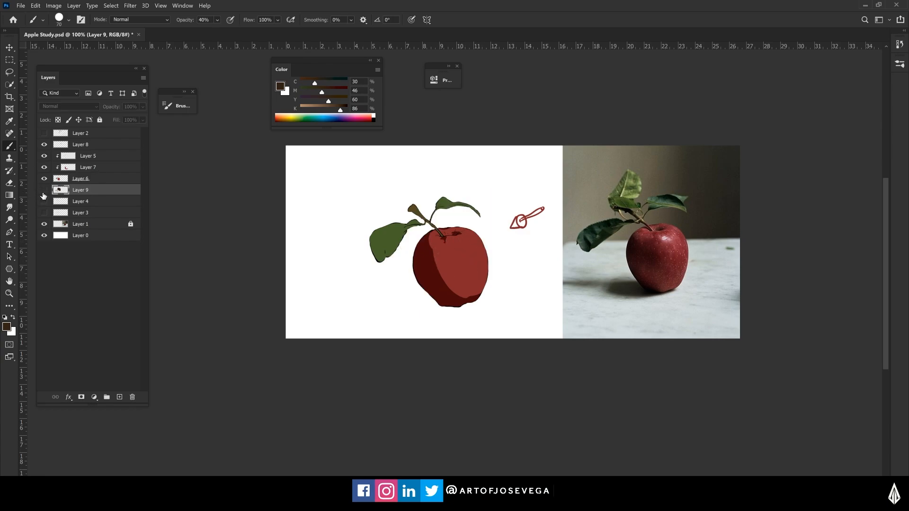
{"action": "left_click", "coordinate": [44, 192]}
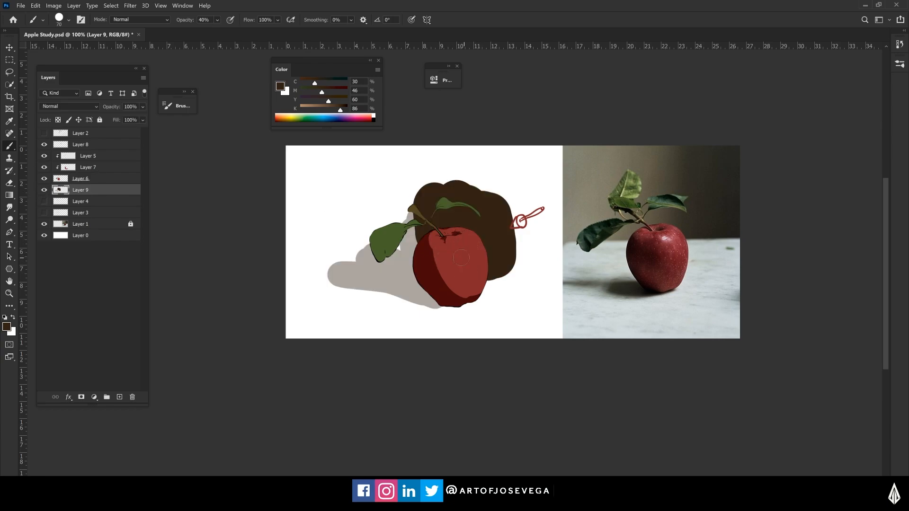
{"action": "left_click", "coordinate": [44, 190]}
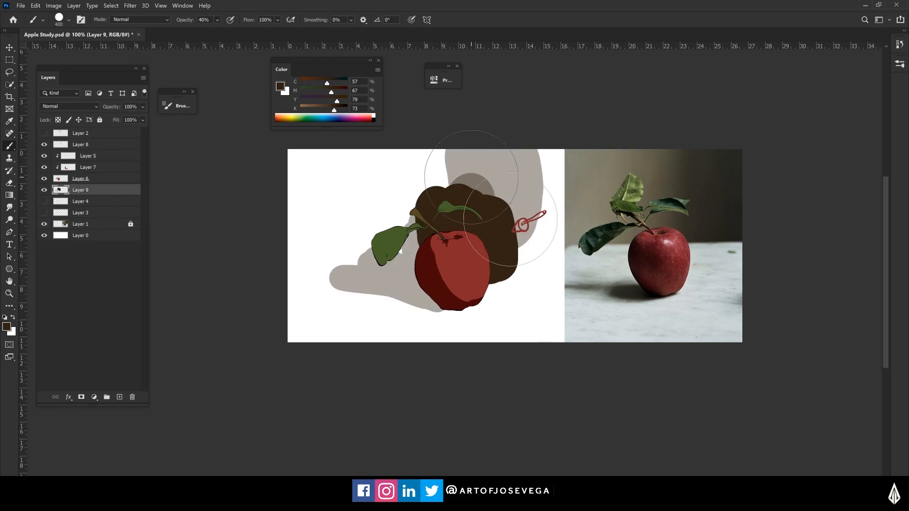
- Delete Layer 8 with the brush sketch and move the reference photo's Layer 1 to the top of the layer stack
{"action": "left_click_drag", "start_coordinate": [517, 171], "coordinate": [537, 223]}
{"action": "left_click", "coordinate": [97, 144]}
{"action": "key", "text": "Delete"}
{"action": "left_click", "coordinate": [97, 178]}
{"action": "left_click_drag", "start_coordinate": [105, 212], "coordinate": [98, 128]}
- Darken the brown, choose a textured brush preset and paint dark strokes across the upper background on Layer 9
{"action": "left_click", "coordinate": [98, 189]}
{"action": "left_click_drag", "start_coordinate": [461, 161], "coordinate": [444, 201]}
{"action": "left_click_drag", "start_coordinate": [334, 111], "coordinate": [340, 111]}
{"action": "left_click_drag", "start_coordinate": [526, 189], "coordinate": [373, 159]}
{"action": "right_click", "coordinate": [372, 156]}
{"action": "left_click", "coordinate": [520, 420]}
{"action": "left_click", "coordinate": [308, 394]}
{"action": "left_click_drag", "start_coordinate": [531, 189], "coordinate": [538, 203]}
- Paint a dark textured cast shadow on the table at the apple's lower left with a smaller brush
{"action": "key", "text": "bracketleft"}
{"action": "key", "text": "bracketleft"}
{"action": "key", "text": "bracketleft"}
{"action": "key", "text": "bracketleft"}
{"action": "key", "text": "bracketleft"}
{"action": "key", "text": "bracketleft"}
{"action": "key", "text": "bracketleft"}
{"action": "key", "text": "bracketleft"}
{"action": "mouse_move", "coordinate": [388, 301]}
{"action": "left_mouse_down"}
{"action": "mouse_move", "coordinate": [428, 302]}
{"action": "mouse_move", "coordinate": [369, 296]}
{"action": "left_mouse_up"}
- Sample dark background tones and fill the backdrop on both sides of the apple with large textured strokes
{"action": "left_click", "coordinate": [385, 169], "text": "alt"}
{"action": "key", "text": "bracketright"}
{"action": "key", "text": "bracketright"}
{"action": "key", "text": "bracketright"}
{"action": "key", "text": "bracketright"}
{"action": "key", "text": "bracketright"}
{"action": "key", "text": "bracketright"}
{"action": "left_click_drag", "start_coordinate": [379, 166], "coordinate": [304, 223]}
{"action": "left_click", "coordinate": [471, 176], "text": "alt"}
{"action": "left_click_drag", "start_coordinate": [407, 182], "coordinate": [323, 232]}
{"action": "left_click_drag", "start_coordinate": [390, 189], "coordinate": [412, 246]}
{"action": "left_click_drag", "start_coordinate": [505, 227], "coordinate": [519, 241]}
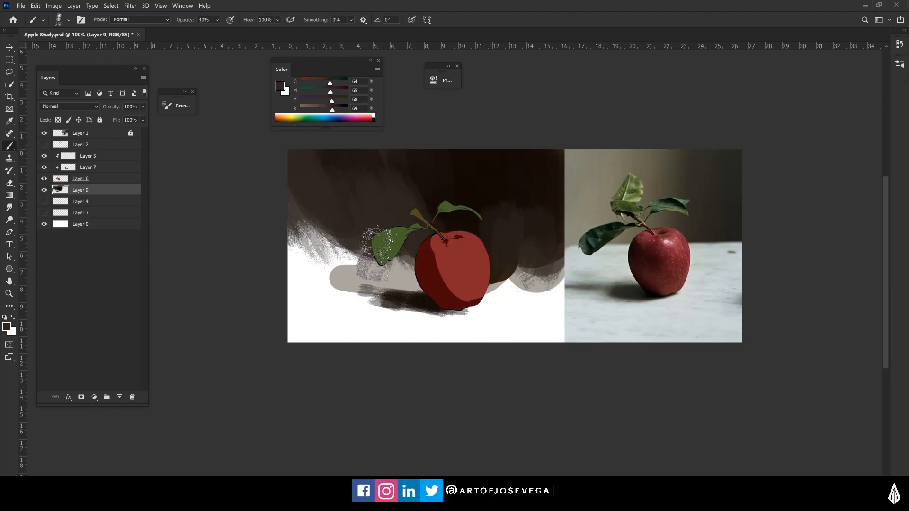
- Smudge the backdrop's lower edges into the white table on both sides of the apple, using a brush enlarged to 500
{"action": "left_click", "coordinate": [9, 207]}
{"action": "left_click_drag", "start_coordinate": [304, 259], "coordinate": [312, 282]}
{"action": "left_click_drag", "start_coordinate": [351, 265], "coordinate": [341, 308]}
{"action": "key", "text": "bracketright"}
{"action": "key", "text": "bracketright"}
{"action": "left_click_drag", "start_coordinate": [540, 270], "coordinate": [502, 291]}
{"action": "left_click_drag", "start_coordinate": [313, 242], "coordinate": [350, 247]}
{"action": "key", "text": "bracketright"}
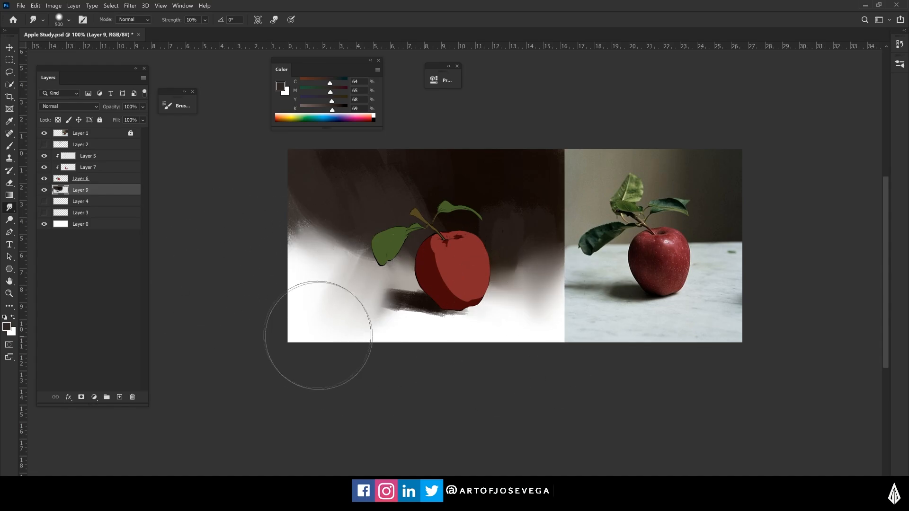
- Paint the tabletop and lower left backdrop with a sampled light grey, undoing poor strokes, and lighten the table with the Dodge tool
{"action": "key", "text": "b"}
{"action": "left_click", "coordinate": [540, 280], "text": "alt"}
{"action": "left_click_drag", "start_coordinate": [298, 294], "coordinate": [569, 360]}
{"action": "key", "text": "ctrl+z"}
{"action": "key", "text": "ctrl+z"}
{"action": "left_click_drag", "start_coordinate": [304, 246], "coordinate": [321, 332]}
{"action": "mouse_move", "coordinate": [545, 303]}
{"action": "left_mouse_down"}
{"action": "mouse_move", "coordinate": [436, 331]}
{"action": "mouse_move", "coordinate": [341, 327]}
{"action": "left_mouse_up"}
{"action": "left_click", "coordinate": [10, 220]}
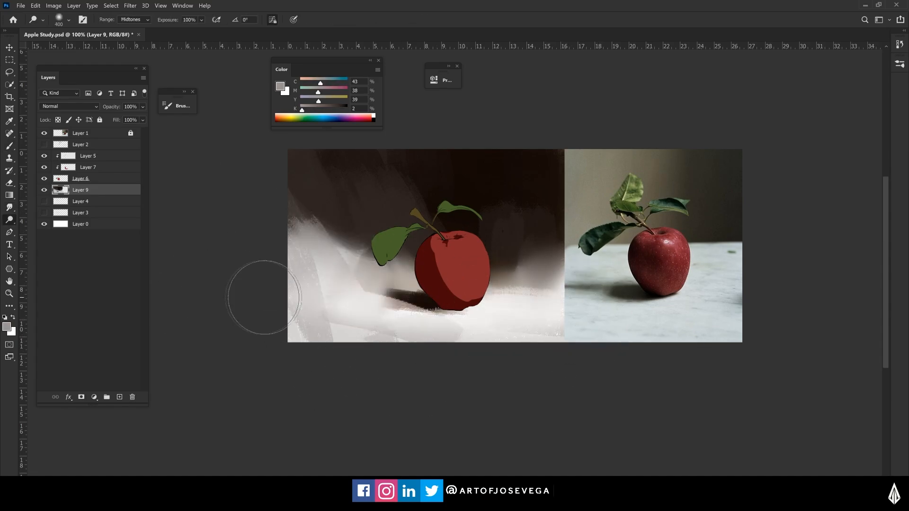
{"action": "left_click_drag", "start_coordinate": [303, 294], "coordinate": [545, 318]}
- Sample the dark backdrop colour, check the brush's Color Dynamics settings and deepen the background around the leaves
{"action": "key", "text": "b"}
{"action": "left_click", "coordinate": [314, 189], "text": "alt"}
{"action": "left_click", "coordinate": [178, 106]}
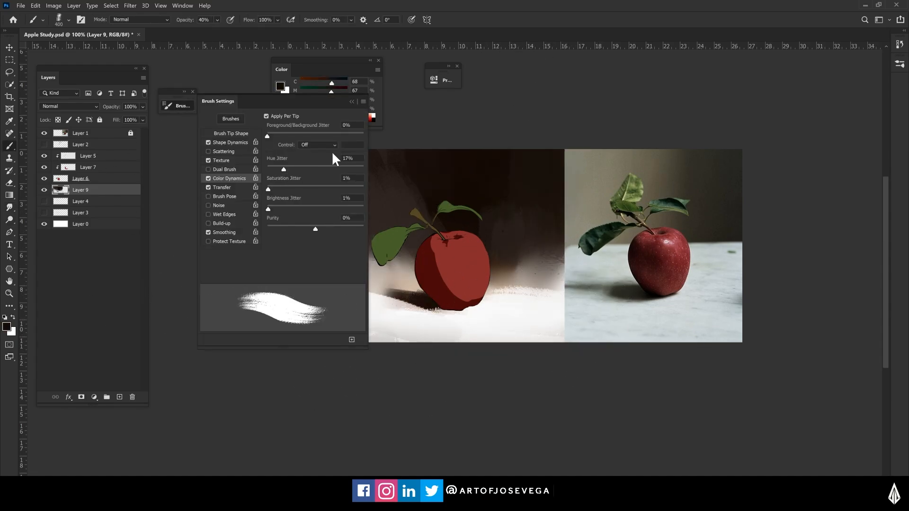
{"action": "left_click", "coordinate": [352, 101]}
{"action": "left_click_drag", "start_coordinate": [386, 189], "coordinate": [387, 255]}
{"action": "left_click_drag", "start_coordinate": [311, 171], "coordinate": [402, 168]}
- Soften the cast shadow at the apple's lower left with a smaller Smudge brush
{"action": "left_click", "coordinate": [10, 207]}
{"action": "key", "text": "bracketleft"}
{"action": "key", "text": "bracketleft"}
{"action": "key", "text": "bracketleft"}
{"action": "key", "text": "bracketleft"}
{"action": "key", "text": "bracketleft"}
{"action": "left_click_drag", "start_coordinate": [386, 294], "coordinate": [404, 301]}
- Undo a dark stroke across the table and paint textured dark strokes down the backdrop's left side
{"action": "key", "text": "b"}
{"action": "left_click_drag", "start_coordinate": [291, 308], "coordinate": [493, 351]}
{"action": "key", "text": "ctrl+z"}
{"action": "mouse_move", "coordinate": [313, 190]}
{"action": "left_mouse_down"}
{"action": "mouse_move", "coordinate": [301, 217]}
{"action": "mouse_move", "coordinate": [303, 266]}
{"action": "left_mouse_up"}
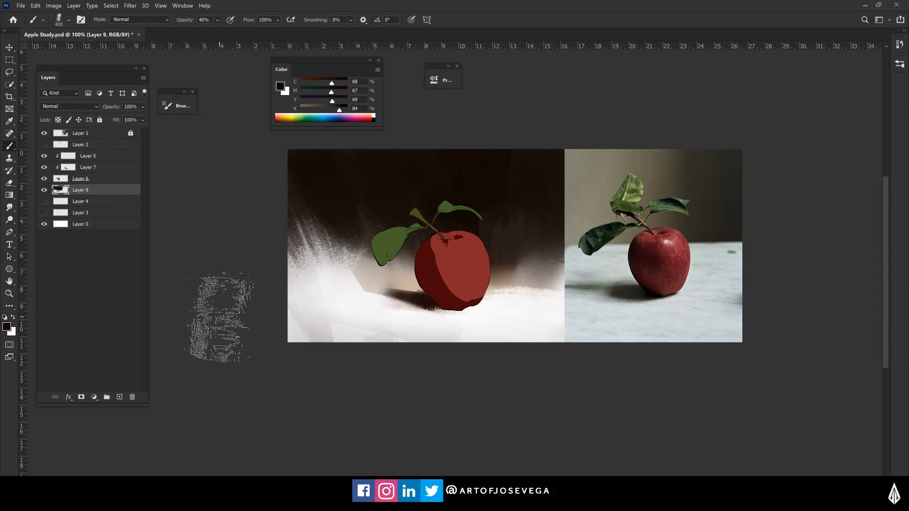
- Examine the textured background brushwork and the cast shadow around the apple against the reference photo
{"action": "key", "text": "space"}
{"action": "mouse_move", "coordinate": [240, 299]}
{"action": "left_mouse_down"}
{"action": "mouse_move", "coordinate": [215, 288]}
{"action": "mouse_move", "coordinate": [246, 315]}
{"action": "left_mouse_up"}
{"action": "key", "text": "bracketleft"}
{"action": "key", "text": "bracketleft"}
{"action": "key", "text": "bracketleft"}
{"action": "key", "text": "bracketleft"}
{"action": "key", "text": "space"}
{"action": "mouse_move", "coordinate": [402, 409]}
{"action": "left_mouse_down"}
{"action": "mouse_move", "coordinate": [411, 389]}
{"action": "mouse_move", "coordinate": [397, 410]}
{"action": "left_mouse_up"}
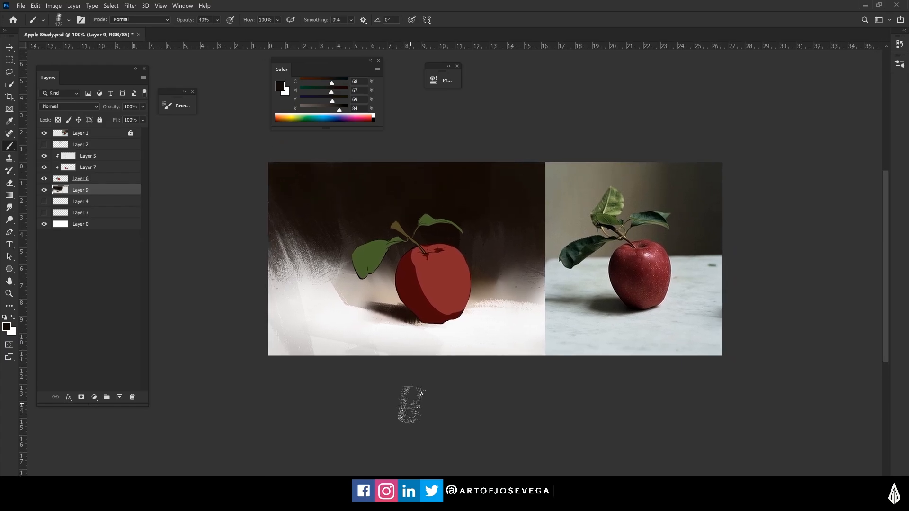
{"action": "key", "text": "ctrl+plus"}
{"action": "key", "text": "space"}
{"action": "left_click_drag", "start_coordinate": [340, 323], "coordinate": [375, 313]}
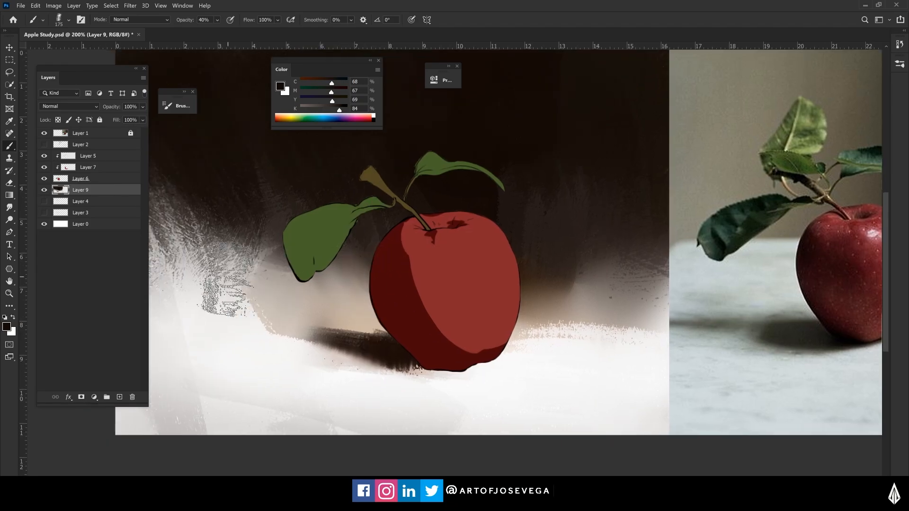
{"action": "key", "text": "ctrl+minus"}
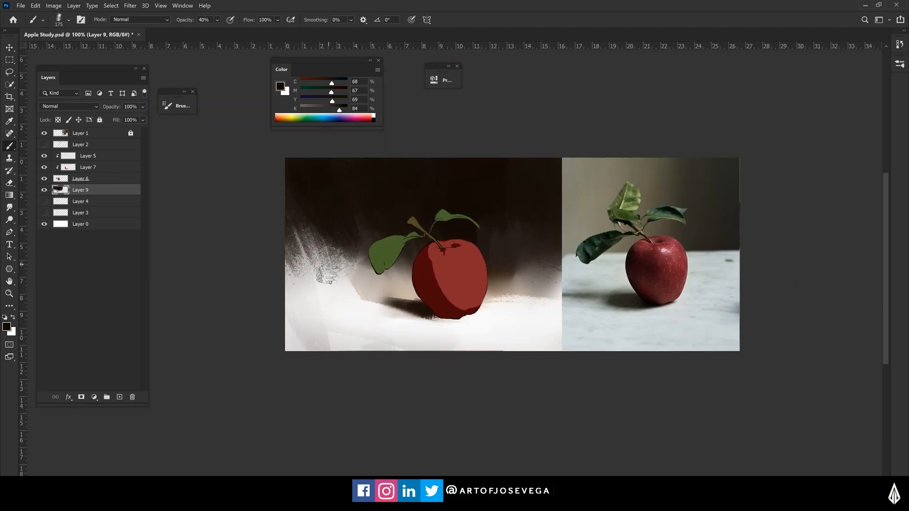
{"action": "left_click_drag", "start_coordinate": [385, 266], "coordinate": [341, 280]}
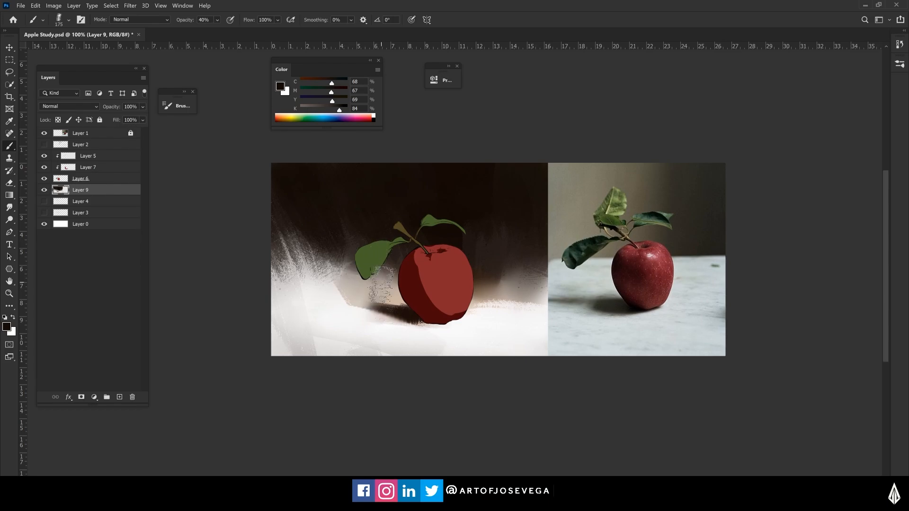
{"action": "key", "text": "ctrl+plus"}
{"action": "left_click_drag", "start_coordinate": [374, 305], "coordinate": [392, 309]}
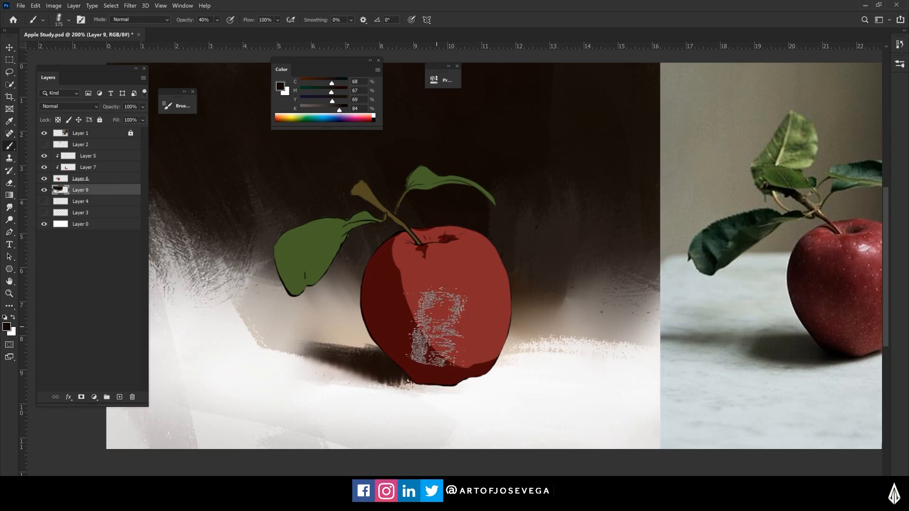
{"action": "left_click_drag", "start_coordinate": [319, 308], "coordinate": [321, 301]}
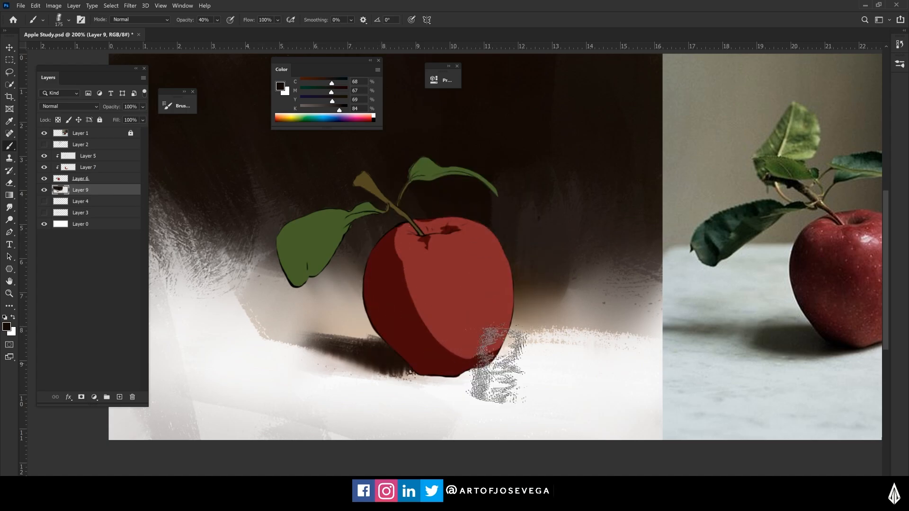
{"action": "left_click_drag", "start_coordinate": [347, 340], "coordinate": [409, 322]}
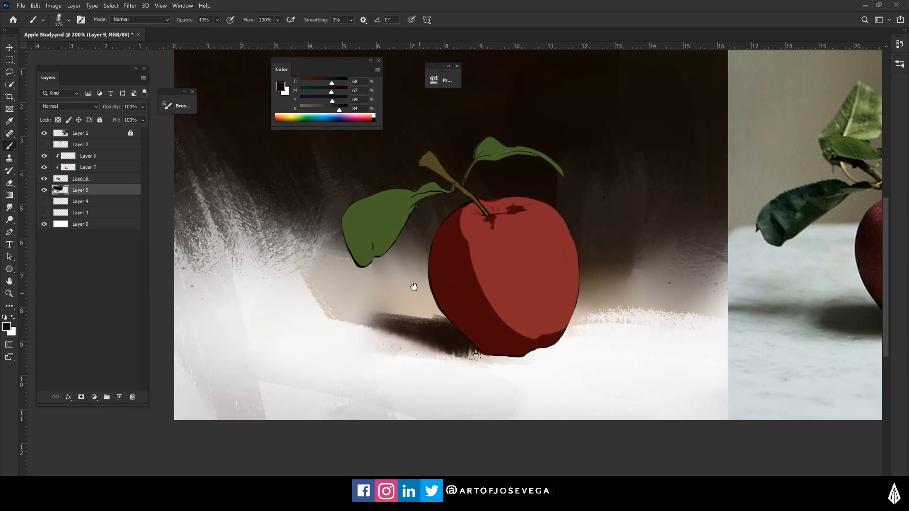
- Select Layer 7 and toggle its visibility to compare the apple with and without its shadows
{"action": "left_click", "coordinate": [87, 168]}
{"action": "left_click", "coordinate": [45, 169]}
{"action": "left_click", "coordinate": [44, 168]}
{"action": "left_click", "coordinate": [45, 168]}
{"action": "left_click", "coordinate": [45, 168]}
- Choose a hard round brush, sample the leaf green, and paint a shadow along the large leaf's upper edge at 100% opacity
{"action": "right_click", "coordinate": [458, 273]}
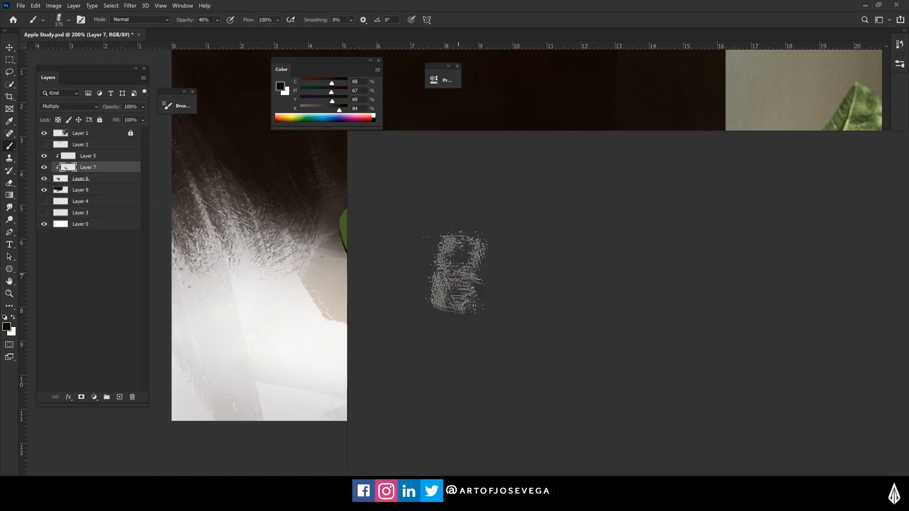
{"action": "left_click", "coordinate": [491, 386]}
{"action": "left_click", "coordinate": [125, 448]}
{"action": "key", "text": "bracketleft"}
{"action": "key", "text": "bracketleft"}
{"action": "key", "text": "bracketleft"}
{"action": "key", "text": "bracketleft"}
{"action": "key", "text": "bracketleft"}
{"action": "key", "text": "bracketleft"}
{"action": "key", "text": "bracketleft"}
{"action": "key", "text": "bracketleft"}
{"action": "left_click", "coordinate": [382, 212], "text": "alt"}
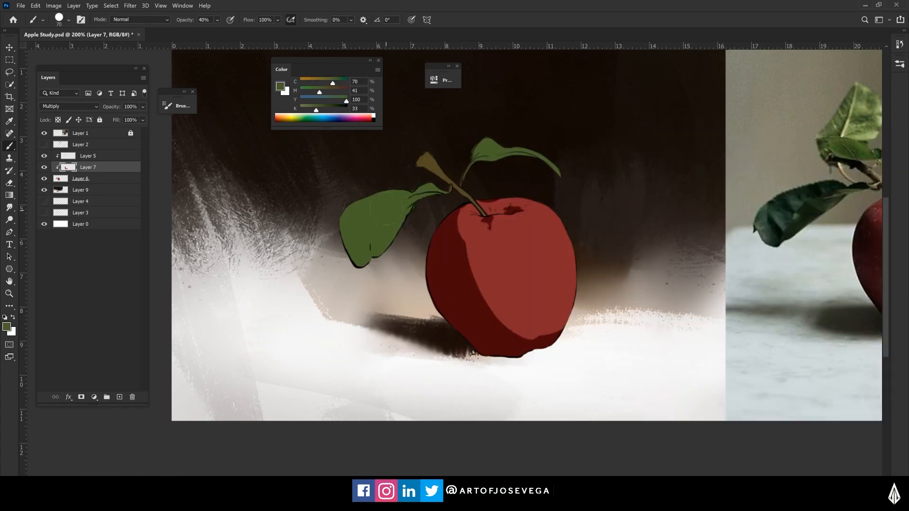
{"action": "key", "text": "bracketleft"}
{"action": "key", "text": "bracketleft"}
{"action": "left_click_drag", "start_coordinate": [426, 184], "coordinate": [381, 191]}
{"action": "left_click", "coordinate": [217, 19]}
{"action": "left_click", "coordinate": [381, 181]}
- Paint fine shadows along the stem and the large leaf's stalk with progressively smaller brush sizes
{"action": "key", "text": "bracketleft"}
{"action": "key", "text": "bracketleft"}
{"action": "key", "text": "bracketleft"}
{"action": "key", "text": "bracketleft"}
{"action": "key", "text": "bracketleft"}
{"action": "mouse_move", "coordinate": [418, 166]}
{"action": "left_mouse_down"}
{"action": "mouse_move", "coordinate": [427, 168]}
{"action": "mouse_move", "coordinate": [416, 165]}
{"action": "left_mouse_up"}
{"action": "key", "text": "bracketleft"}
{"action": "key", "text": "bracketleft"}
{"action": "key", "text": "bracketleft"}
{"action": "key", "text": "bracketleft"}
{"action": "left_click_drag", "start_coordinate": [462, 194], "coordinate": [444, 181]}
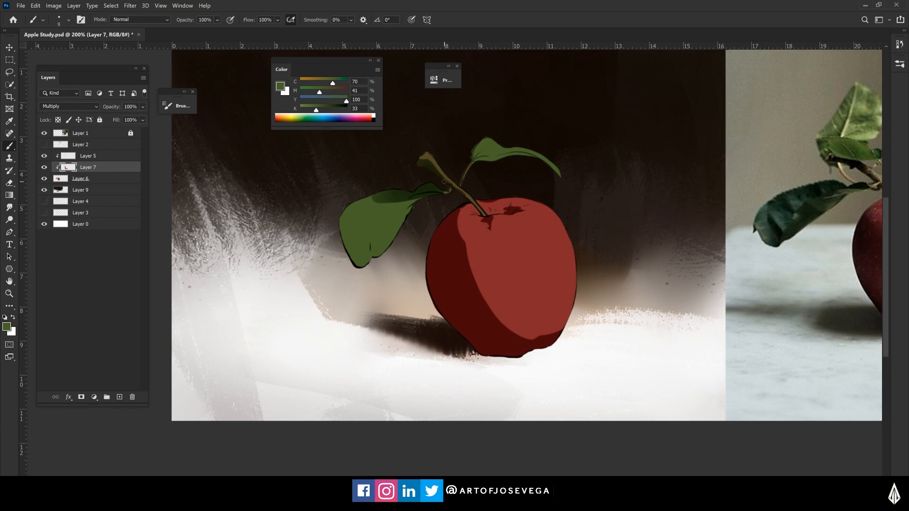
- Sample the apple's reds and paint a small shadow beside the base of the stem
{"action": "left_click", "coordinate": [447, 258], "text": "alt"}
{"action": "key", "text": "bracketright"}
{"action": "key", "text": "bracketright"}
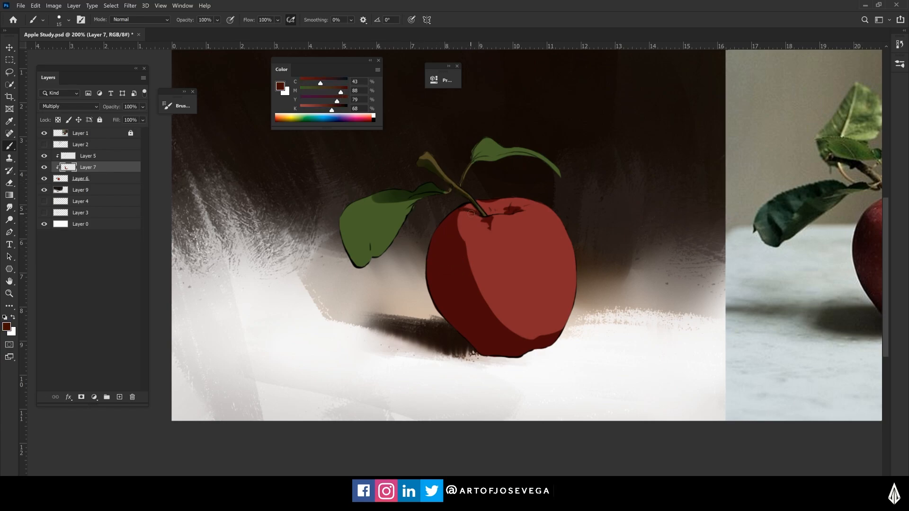
{"action": "key", "text": "bracketleft"}
{"action": "left_click", "coordinate": [474, 213], "text": "alt"}
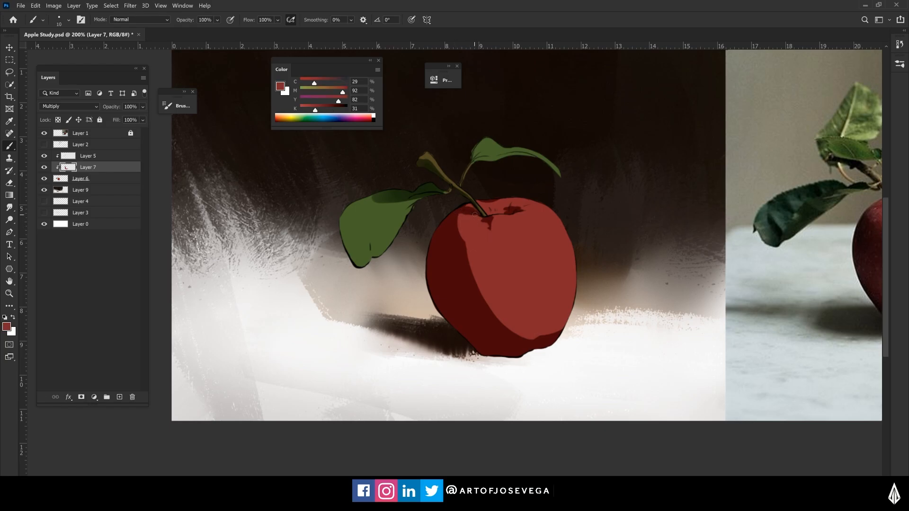
- Sample the leaf green and extend the shadow over the large leaf's upper part with a 70 px brush
{"action": "left_click", "coordinate": [384, 219], "text": "alt"}
{"action": "key", "text": "bracketright"}
{"action": "key", "text": "bracketright"}
{"action": "key", "text": "bracketright"}
{"action": "key", "text": "bracketright"}
{"action": "key", "text": "bracketright"}
{"action": "key", "text": "bracketright"}
{"action": "key", "text": "bracketright"}
{"action": "key", "text": "bracketright"}
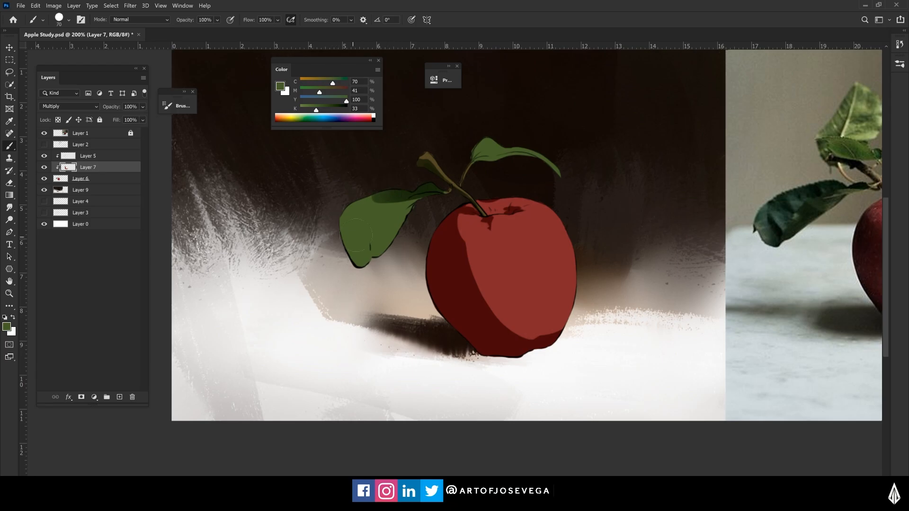
{"action": "mouse_move", "coordinate": [399, 192]}
{"action": "left_mouse_down"}
{"action": "mouse_move", "coordinate": [324, 205]}
{"action": "mouse_move", "coordinate": [410, 197]}
{"action": "mouse_move", "coordinate": [405, 210]}
{"action": "left_mouse_up"}
- Paint shadows on the small upper leaf and along the large leaf's lower edge, adjusting the brush size for each
{"action": "key", "text": "bracketleft"}
{"action": "key", "text": "bracketleft"}
{"action": "key", "text": "bracketleft"}
{"action": "key", "text": "bracketleft"}
{"action": "key", "text": "bracketleft"}
{"action": "mouse_move", "coordinate": [472, 161]}
{"action": "left_mouse_down"}
{"action": "mouse_move", "coordinate": [481, 141]}
{"action": "mouse_move", "coordinate": [485, 154]}
{"action": "mouse_move", "coordinate": [517, 155]}
{"action": "left_mouse_up"}
{"action": "key", "text": "bracketleft"}
{"action": "key", "text": "bracketright"}
{"action": "key", "text": "bracketleft"}
{"action": "key", "text": "bracketleft"}
{"action": "key", "text": "bracketleft"}
{"action": "key", "text": "bracketright"}
{"action": "key", "text": "bracketright"}
{"action": "key", "text": "bracketright"}
{"action": "mouse_move", "coordinate": [368, 244]}
{"action": "left_mouse_down"}
{"action": "mouse_move", "coordinate": [367, 260]}
{"action": "mouse_move", "coordinate": [353, 270]}
{"action": "mouse_move", "coordinate": [340, 232]}
{"action": "left_mouse_up"}
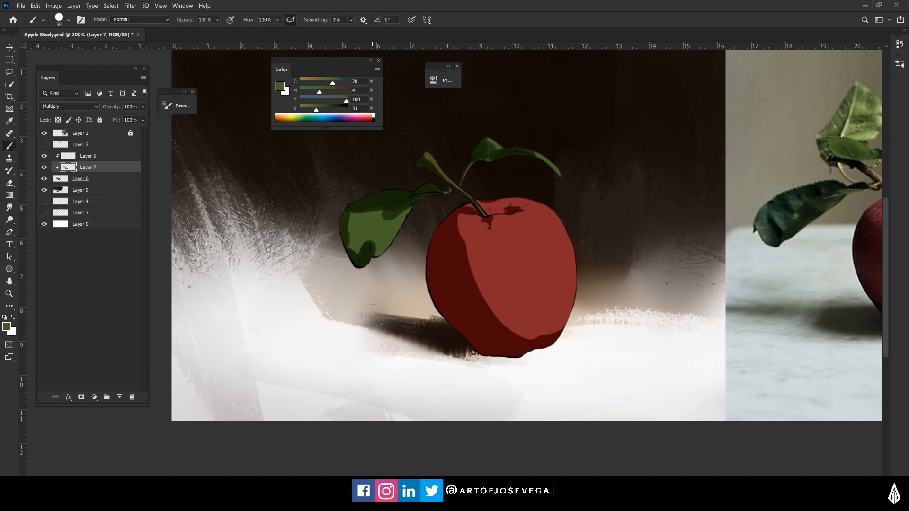
- Soften the long edge of the apple's shadow with the Smudge tool, blending it from the upper body to the base
{"action": "key", "text": "ctrl+minus"}
{"action": "key", "text": "ctrl+plus"}
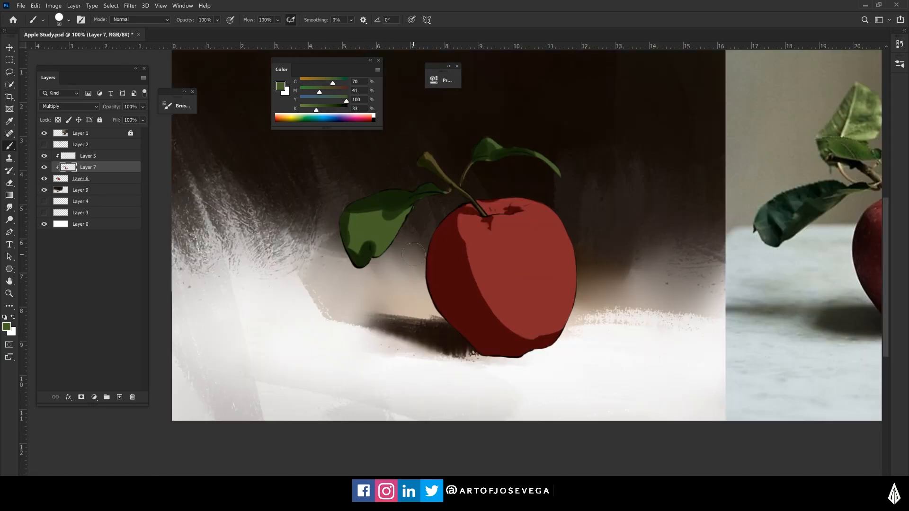
{"action": "left_click_drag", "start_coordinate": [377, 268], "coordinate": [365, 243]}
{"action": "key", "text": "r"}
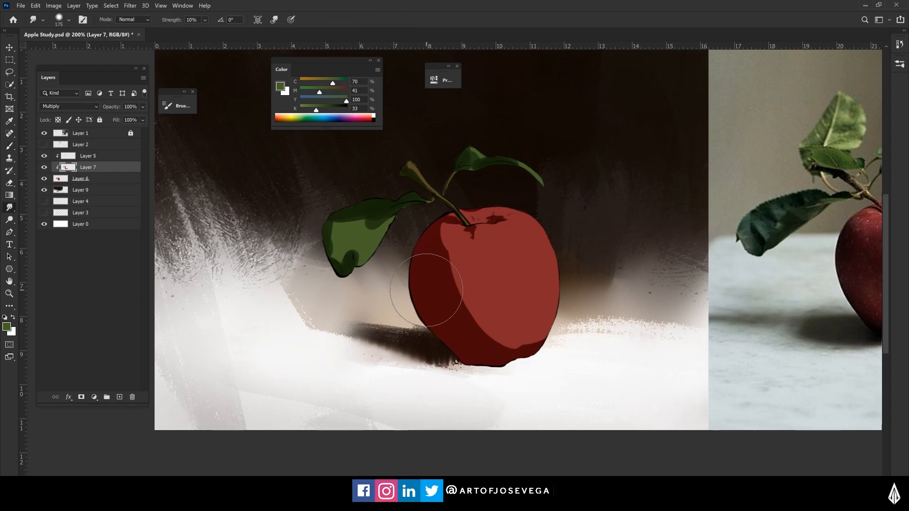
{"action": "key", "text": "bracketleft"}
{"action": "key", "text": "bracketleft"}
{"action": "key", "text": "space"}
{"action": "left_click_drag", "start_coordinate": [449, 282], "coordinate": [434, 267]}
{"action": "key", "text": "bracketleft"}
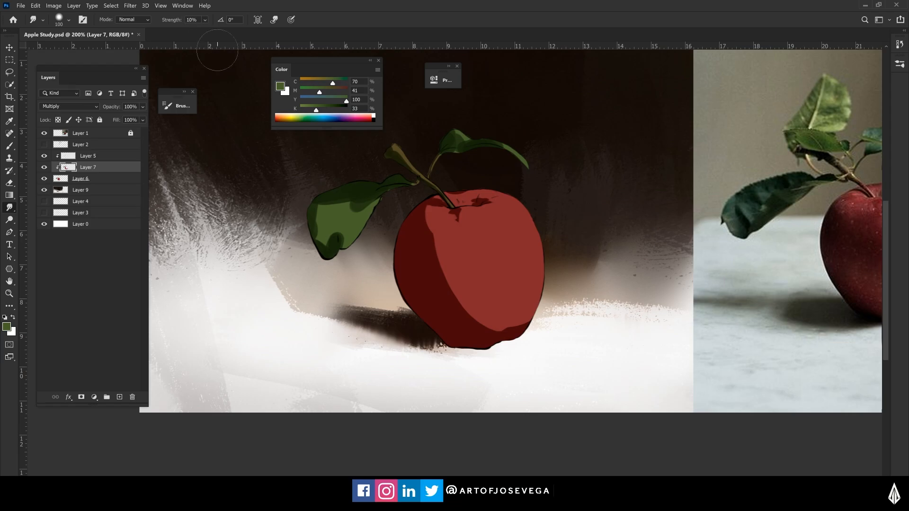
{"action": "key", "text": "bracketleft"}
{"action": "key", "text": "bracketright"}
{"action": "mouse_move", "coordinate": [446, 248]}
{"action": "left_mouse_down"}
{"action": "mouse_move", "coordinate": [475, 316]}
{"action": "mouse_move", "coordinate": [508, 328]}
{"action": "mouse_move", "coordinate": [491, 330]}
{"action": "mouse_move", "coordinate": [510, 327]}
{"action": "left_mouse_up"}
- Blend the upper part of the apple's shadow and the large leaf's shadow with a smaller Smudge brush at 5% strength
{"action": "key", "text": "bracketleft"}
{"action": "key", "text": "bracketleft"}
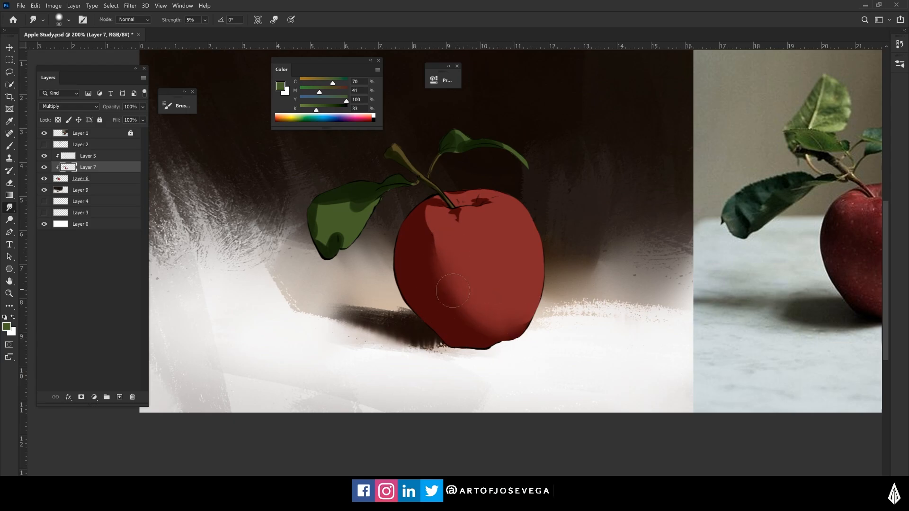
{"action": "key", "text": "bracketleft"}
{"action": "key", "text": "bracketleft"}
{"action": "key", "text": "bracketleft"}
{"action": "mouse_move", "coordinate": [427, 232]}
{"action": "left_mouse_down"}
{"action": "mouse_move", "coordinate": [424, 217]}
{"action": "mouse_move", "coordinate": [434, 254]}
{"action": "left_mouse_up"}
{"action": "key", "text": "bracketleft"}
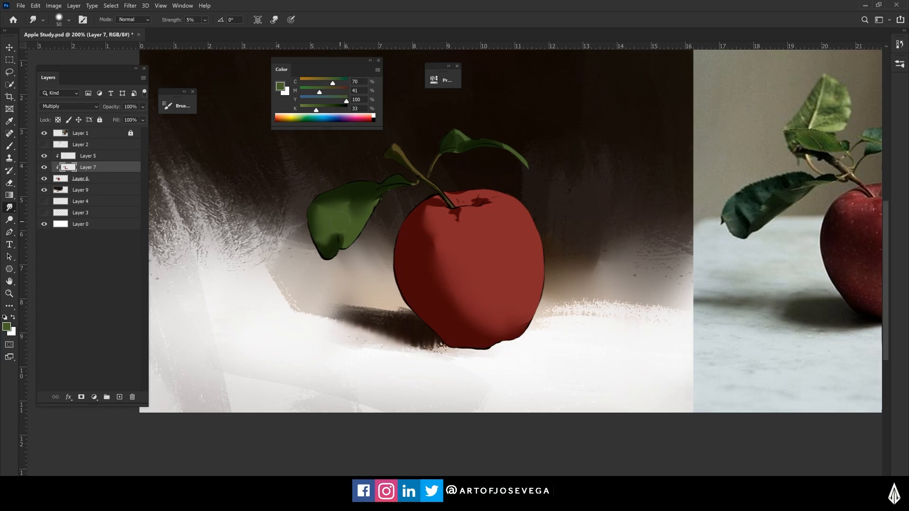
- Smudge the fine shadow edges on the stem, leaves and stem cavity with a 10 px brush
{"action": "key", "text": "bracketleft"}
{"action": "key", "text": "ctrl+plus"}
{"action": "left_click_drag", "start_coordinate": [409, 268], "coordinate": [423, 321]}
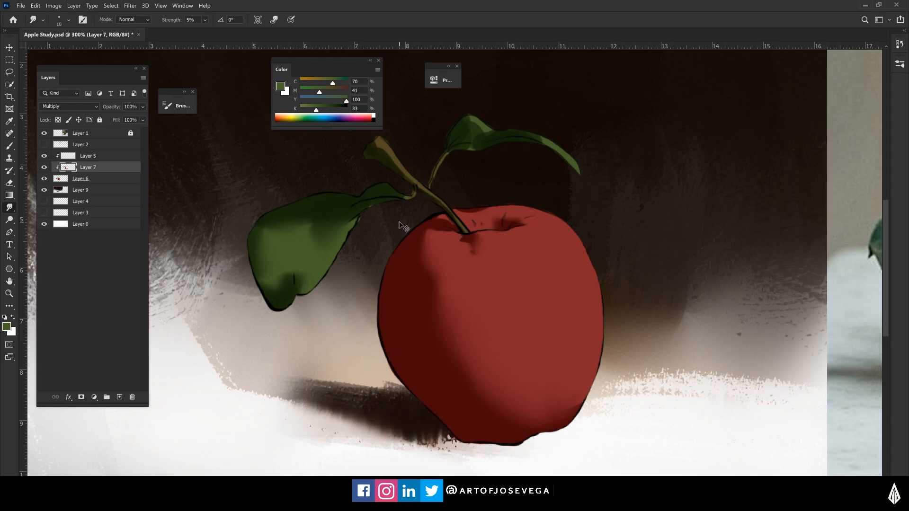
- Examine the blended shading on the apple and leaves against the reference photo
{"action": "key", "text": "ctrl+minus"}
{"action": "key", "text": "ctrl+minus"}
{"action": "key", "text": "ctrl+plus"}
{"action": "key", "text": "bracketright"}
{"action": "key", "text": "bracketright"}
{"action": "key", "text": "bracketright"}
{"action": "key", "text": "bracketright"}
{"action": "key", "text": "bracketright"}
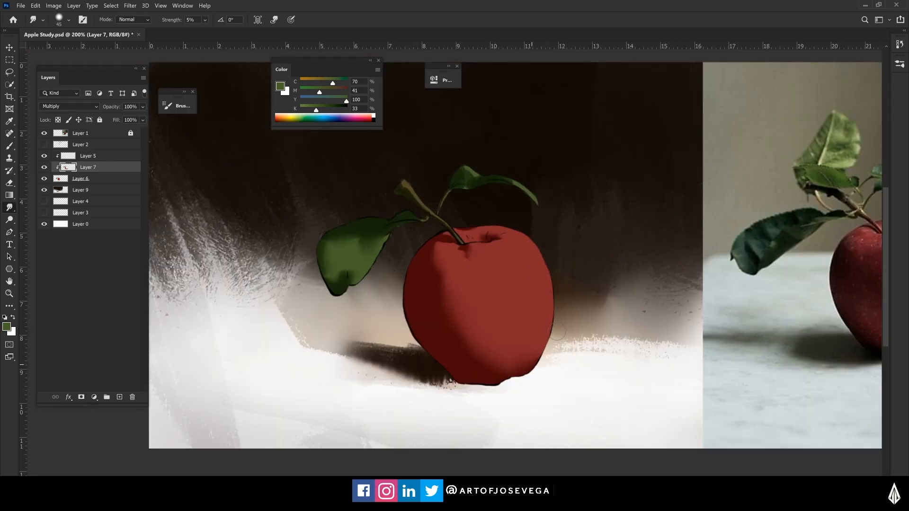
{"action": "key", "text": "ctrl+minus"}
{"action": "key", "text": "ctrl+minus"}
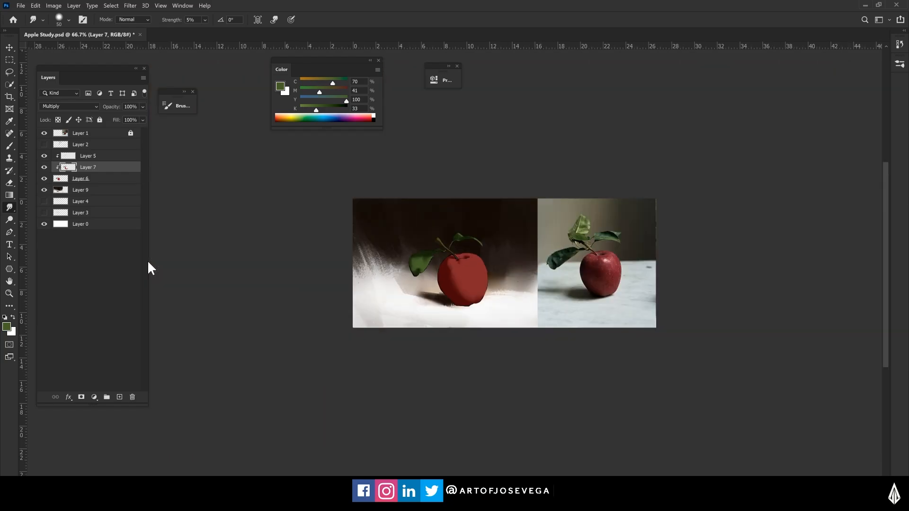
{"action": "key", "text": "ctrl+plus"}
{"action": "key", "text": "bracketright"}
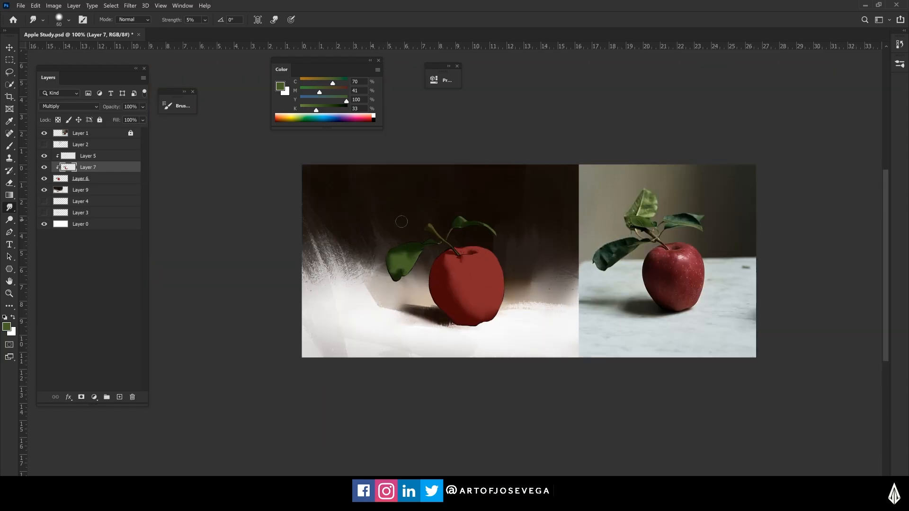
- Paint a shadow patch below the stem cavity in the sampled apple red and soften it with the Smudge tool
{"action": "key", "text": "b"}
{"action": "left_click", "coordinate": [469, 284], "text": "alt"}
{"action": "key", "text": "bracketright"}
{"action": "left_click_drag", "start_coordinate": [459, 274], "coordinate": [464, 283]}
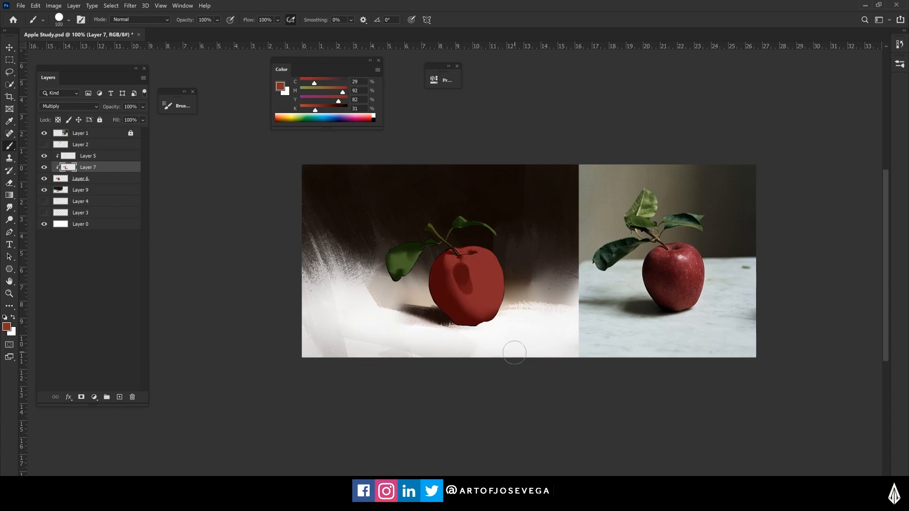
{"action": "key", "text": "r"}
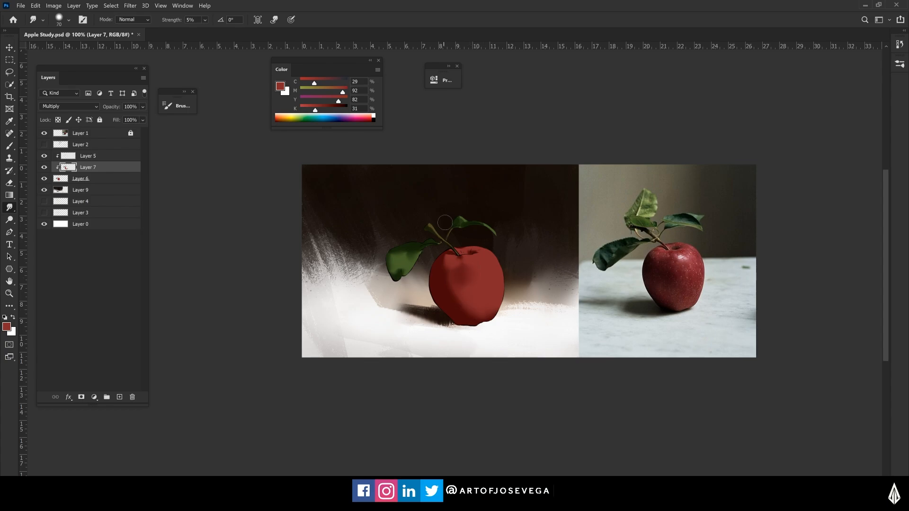
- Refine the shading below the stem with small Brush and Smudge strokes and an Eraser at 10% opacity
{"action": "key", "text": "b"}
{"action": "key", "text": "bracketleft"}
{"action": "key", "text": "r"}
{"action": "key", "text": "bracketright"}
{"action": "key", "text": "e"}
{"action": "key", "text": "bracketright"}
{"action": "key", "text": "bracketright"}
{"action": "key", "text": "bracketright"}
{"action": "key", "text": "bracketright"}
{"action": "key", "text": "bracketright"}
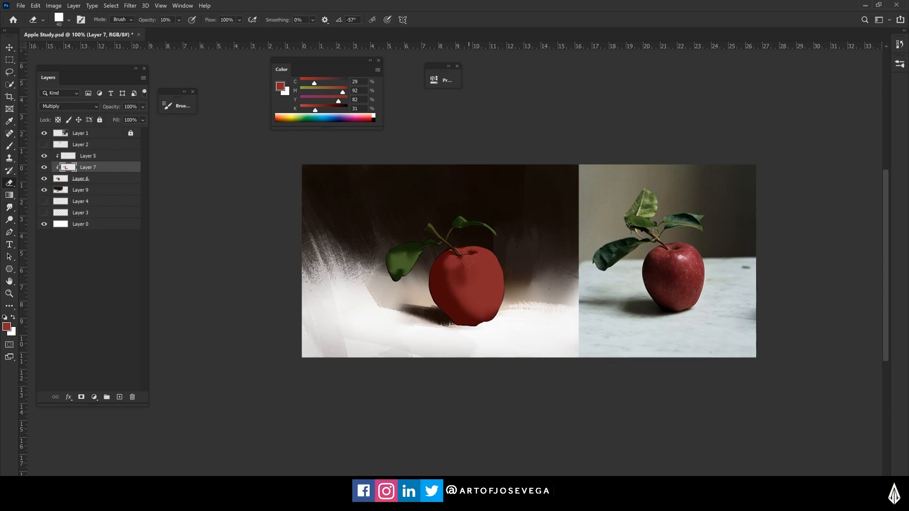
{"action": "key", "text": "r"}
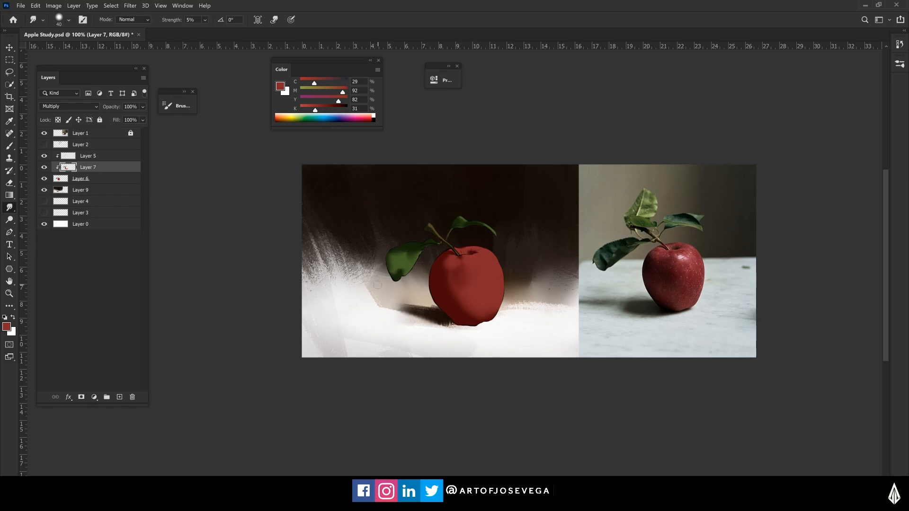
- Choose a painterly brush preset and add a new clipped layer directly above Layer 7
{"action": "key", "text": "b"}
{"action": "mouse_move", "coordinate": [358, 250]}
{"action": "left_mouse_down"}
{"action": "mouse_move", "coordinate": [351, 223]}
{"action": "mouse_move", "coordinate": [317, 221]}
{"action": "left_mouse_up"}
{"action": "right_click", "coordinate": [376, 211]}
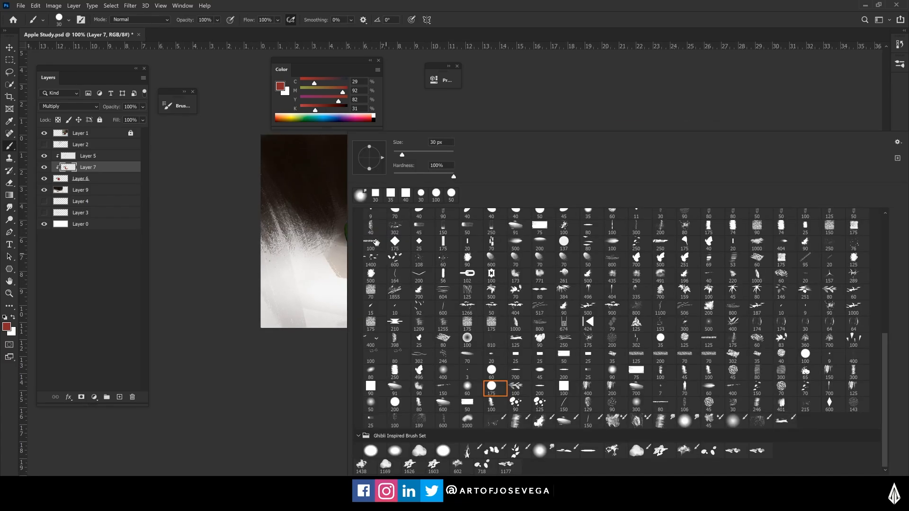
{"action": "left_click", "coordinate": [495, 387]}
{"action": "key", "text": "ctrl+plus"}
{"action": "left_click_drag", "start_coordinate": [332, 314], "coordinate": [308, 313]}
{"action": "left_click", "coordinate": [119, 397]}
- Set the brush's Color Dynamics to a 10% Hue Jitter
{"action": "left_click", "coordinate": [177, 105]}
{"action": "left_click", "coordinate": [205, 179]}
{"action": "left_click_drag", "start_coordinate": [265, 168], "coordinate": [276, 169]}
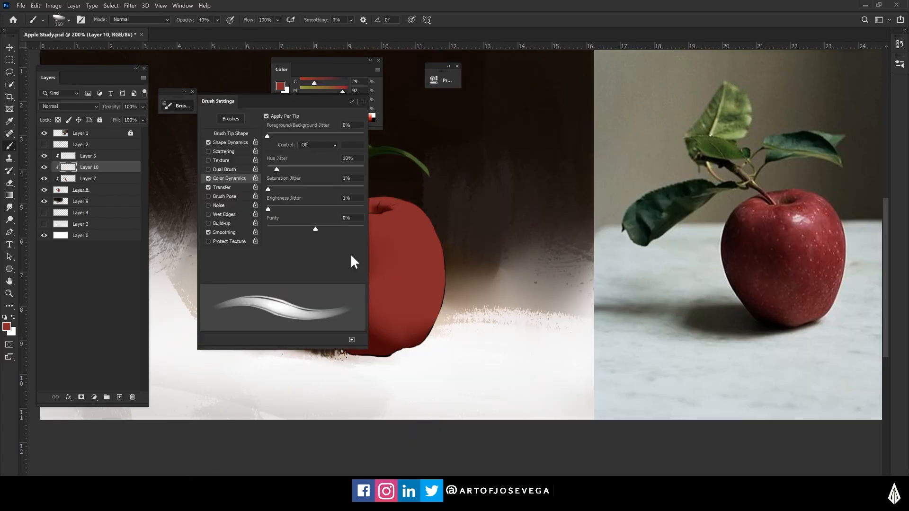
{"action": "left_click", "coordinate": [177, 105]}
- Paint sampled and magenta-adjusted reds over the apple's body at 40% opacity to vary its colour
{"action": "left_click", "coordinate": [326, 289], "text": "alt"}
{"action": "mouse_move", "coordinate": [370, 313]}
{"action": "left_mouse_down"}
{"action": "mouse_move", "coordinate": [331, 265]}
{"action": "mouse_move", "coordinate": [402, 310]}
{"action": "left_mouse_up"}
{"action": "key", "text": "4"}
{"action": "left_click", "coordinate": [406, 231], "text": "alt"}
{"action": "left_click_drag", "start_coordinate": [341, 92], "coordinate": [333, 91]}
{"action": "left_click_drag", "start_coordinate": [377, 227], "coordinate": [381, 264]}
{"action": "left_click_drag", "start_coordinate": [333, 92], "coordinate": [342, 92]}
{"action": "mouse_move", "coordinate": [412, 230]}
{"action": "left_mouse_down"}
{"action": "mouse_move", "coordinate": [418, 258]}
{"action": "mouse_move", "coordinate": [435, 262]}
{"action": "left_mouse_up"}
- Refine the apple's form with smaller strokes in colours sampled from around its top, side and base
{"action": "key", "text": "bracketleft"}
{"action": "left_click", "coordinate": [422, 237], "text": "alt"}
{"action": "left_click", "coordinate": [411, 222], "text": "alt"}
{"action": "key", "text": "bracketleft"}
{"action": "key", "text": "bracketleft"}
{"action": "key", "text": "bracketleft"}
{"action": "key", "text": "bracketleft"}
{"action": "mouse_move", "coordinate": [379, 204]}
{"action": "left_mouse_down"}
{"action": "mouse_move", "coordinate": [389, 208]}
{"action": "mouse_move", "coordinate": [361, 211]}
{"action": "mouse_move", "coordinate": [351, 233]}
{"action": "mouse_move", "coordinate": [329, 241]}
{"action": "mouse_move", "coordinate": [339, 277]}
{"action": "left_mouse_up"}
{"action": "left_click", "coordinate": [380, 209], "text": "alt"}
{"action": "left_click", "coordinate": [343, 230], "text": "alt"}
{"action": "left_click", "coordinate": [337, 240], "text": "alt"}
{"action": "left_click", "coordinate": [372, 303], "text": "alt"}
{"action": "key", "text": "ctrl+minus"}
- Select Layer 9 and paint a long cast shadow across the table from the apple's base using sampled colours
{"action": "left_click", "coordinate": [81, 201]}
{"action": "left_click", "coordinate": [331, 227], "text": "alt"}
{"action": "left_click", "coordinate": [459, 279], "text": "alt"}
{"action": "left_click", "coordinate": [419, 243], "text": "alt"}
{"action": "key", "text": "bracketleft"}
{"action": "left_click", "coordinate": [452, 300], "text": "alt"}
{"action": "left_click_drag", "start_coordinate": [428, 309], "coordinate": [379, 313]}
{"action": "left_click", "coordinate": [390, 299], "text": "alt"}
{"action": "left_click_drag", "start_coordinate": [412, 308], "coordinate": [270, 282]}
- Create a new layer above Layer 9 and choose a hard round brush
{"action": "left_click", "coordinate": [120, 398]}
{"action": "right_click", "coordinate": [356, 208]}
{"action": "left_click", "coordinate": [415, 196]}
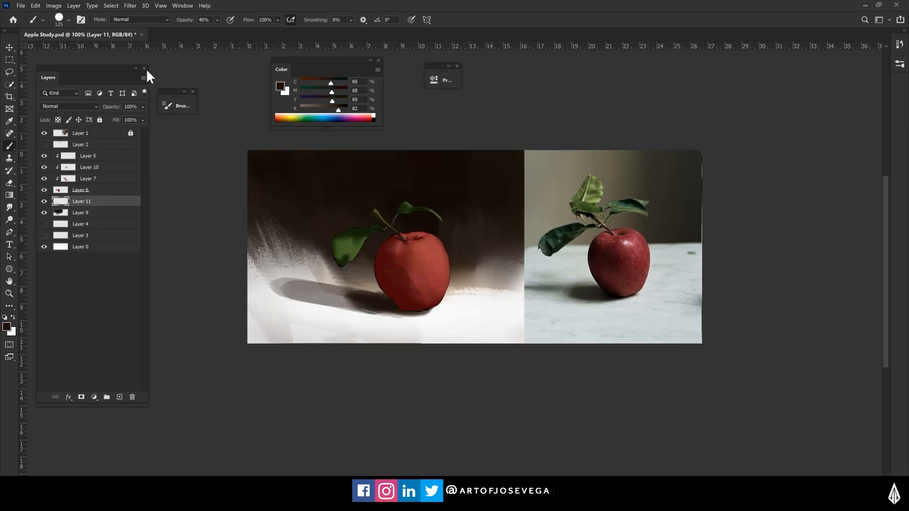
- Soften the cast shadow on Layer 11 with a blur filter, adjusting its settings before applying it
{"action": "left_click", "coordinate": [130, 5]}
{"action": "left_click", "coordinate": [265, 156]}
{"action": "left_click_drag", "start_coordinate": [228, 212], "coordinate": [240, 217]}
{"action": "left_click_drag", "start_coordinate": [196, 250], "coordinate": [205, 249]}
{"action": "left_click_drag", "start_coordinate": [239, 217], "coordinate": [239, 218]}
{"action": "left_click", "coordinate": [272, 95]}
- Erase the far end of the cast shadow with a brush eraser at 10% opacity so it fades out
{"action": "key", "text": "e"}
{"action": "right_click", "coordinate": [328, 284]}
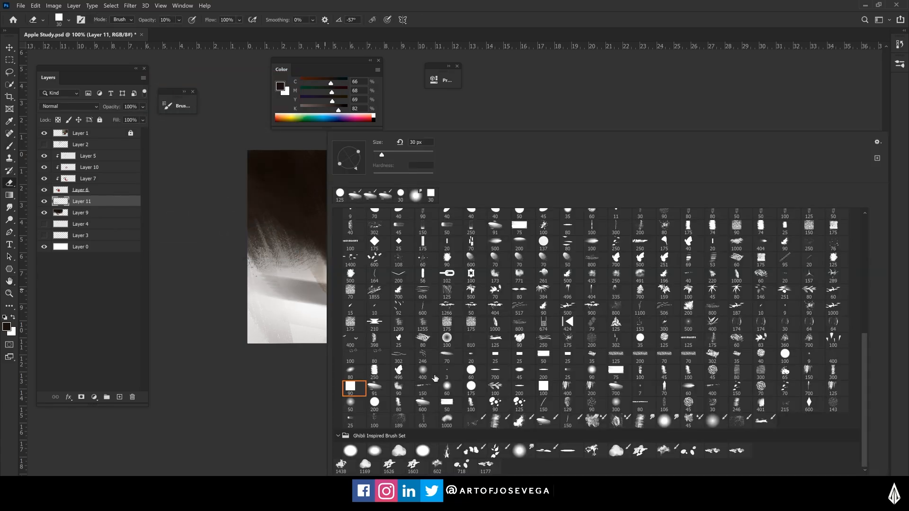
{"action": "left_click", "coordinate": [356, 386]}
{"action": "left_click_drag", "start_coordinate": [266, 282], "coordinate": [331, 291]}
- Darken the cast shadow beside the apple's base with sampled browns at 40% opacity and 10% flow
{"action": "key", "text": "b"}
{"action": "mouse_move", "coordinate": [379, 311]}
{"action": "left_mouse_down"}
{"action": "mouse_move", "coordinate": [449, 292]}
{"action": "mouse_move", "coordinate": [361, 308]}
{"action": "mouse_move", "coordinate": [442, 311]}
{"action": "mouse_move", "coordinate": [432, 302]}
{"action": "mouse_move", "coordinate": [433, 310]}
{"action": "mouse_move", "coordinate": [352, 291]}
{"action": "left_mouse_up"}
{"action": "key", "text": "bracketleft"}
{"action": "key", "text": "bracketleft"}
{"action": "key", "text": "bracketleft"}
{"action": "left_click", "coordinate": [460, 303], "text": "alt"}
{"action": "left_click", "coordinate": [432, 310], "text": "alt"}
{"action": "left_click", "coordinate": [370, 301], "text": "alt"}
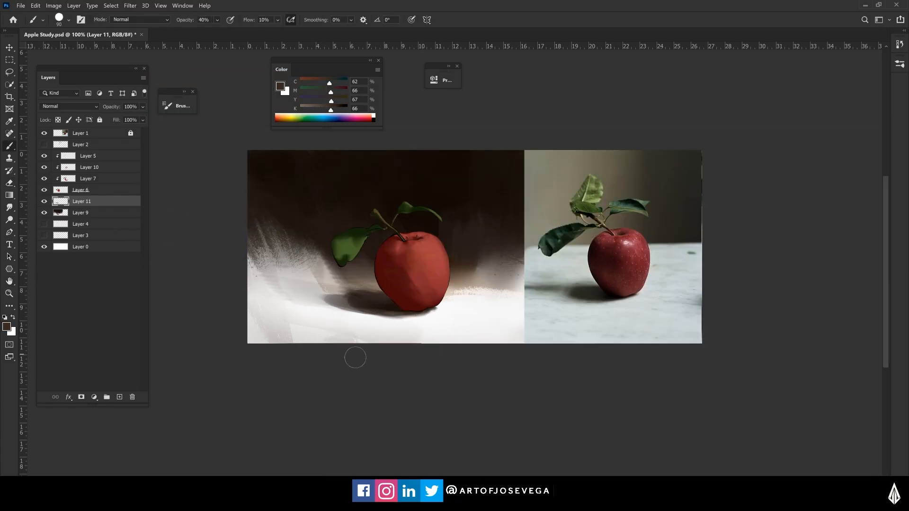
- Select Layer 10 and paint yellow-green highlights on the large and upper leaves with a bristle brush at 100% opacity
{"action": "key", "text": "ctrl+plus"}
{"action": "left_click", "coordinate": [89, 167]}
{"action": "left_click", "coordinate": [237, 223], "text": "alt"}
{"action": "left_click", "coordinate": [303, 166], "text": "alt"}
{"action": "right_click", "coordinate": [233, 235]}
{"action": "left_click", "coordinate": [266, 385]}
{"action": "left_click_drag", "start_coordinate": [226, 214], "coordinate": [260, 233]}
{"action": "left_click_drag", "start_coordinate": [357, 139], "coordinate": [369, 148]}
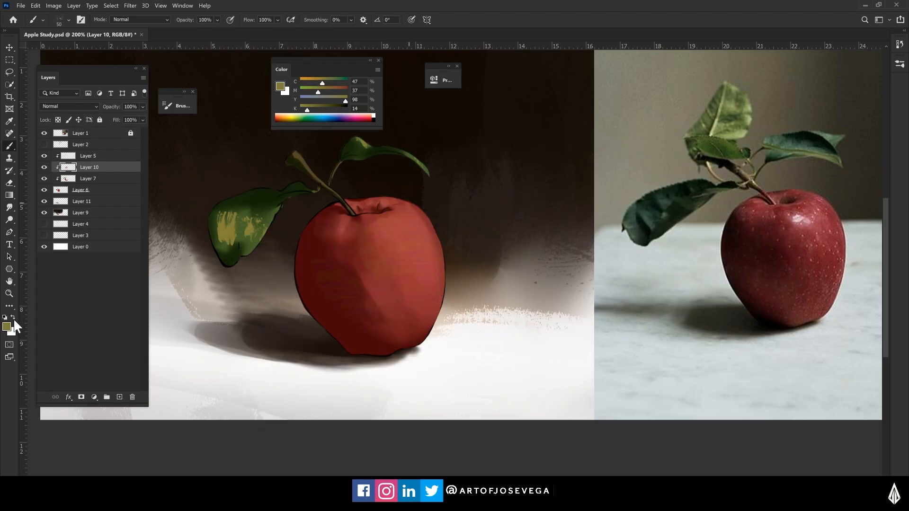
- Paint a sampled orange-red over the apple's upper front and smudge the large leaf's highlights to blend them
{"action": "left_click", "coordinate": [379, 242], "text": "alt"}
{"action": "left_click_drag", "start_coordinate": [375, 236], "coordinate": [391, 265]}
{"action": "key", "text": "r"}
{"action": "mouse_move", "coordinate": [228, 215]}
{"action": "left_mouse_down"}
{"action": "mouse_move", "coordinate": [247, 239]}
{"action": "mouse_move", "coordinate": [258, 231]}
{"action": "left_mouse_up"}
- Repaint the small leaf at the tip of the stem with a different brush and a colour sampled from it
{"action": "key", "text": "b"}
{"action": "right_click", "coordinate": [294, 161]}
{"action": "left_click", "coordinate": [327, 332]}
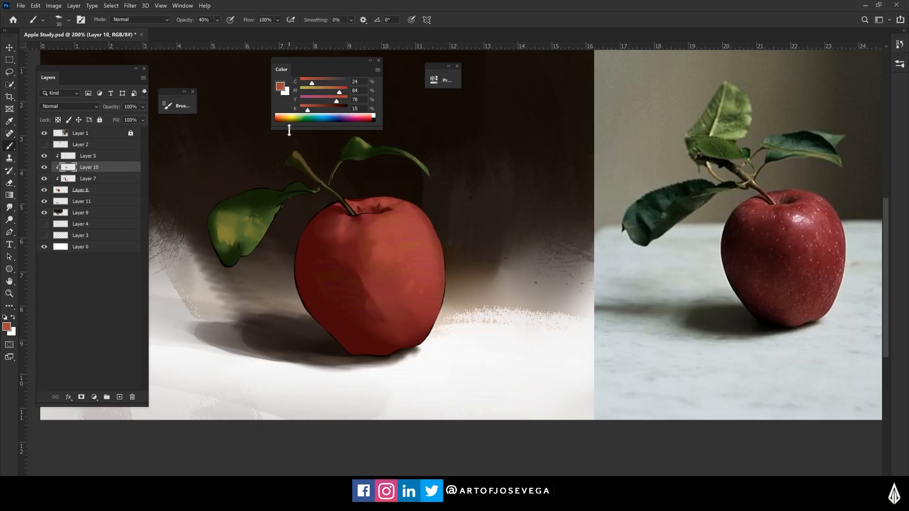
{"action": "left_click", "coordinate": [303, 165], "text": "alt"}
{"action": "left_click_drag", "start_coordinate": [293, 156], "coordinate": [302, 168]}
{"action": "key", "text": "ctrl+minus"}
{"action": "key", "text": "ctrl+plus"}
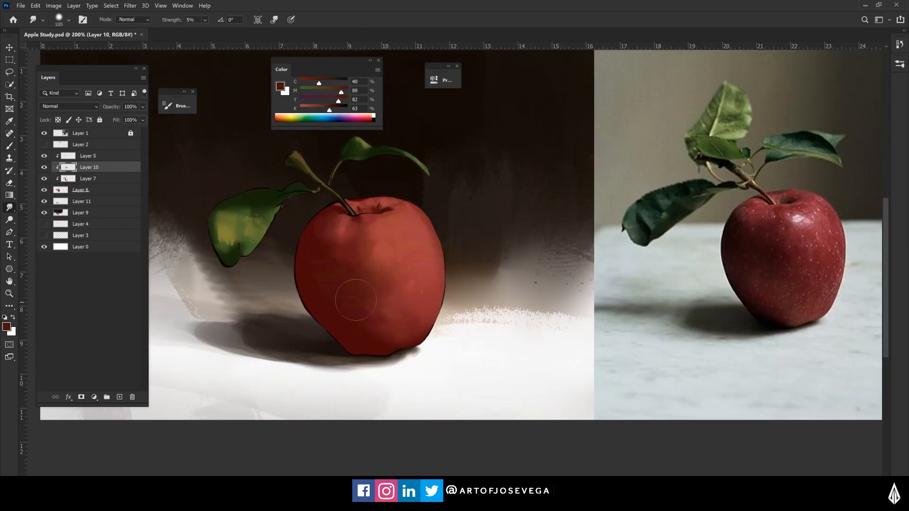
- Paint sampled dark reds over the apple's shaded side and lower body
{"action": "left_click", "coordinate": [327, 258], "text": "alt"}
{"action": "mouse_move", "coordinate": [332, 326]}
{"action": "left_mouse_down"}
{"action": "mouse_move", "coordinate": [374, 348]}
{"action": "mouse_move", "coordinate": [374, 339]}
{"action": "left_mouse_up"}
{"action": "left_click", "coordinate": [362, 345], "text": "alt"}
{"action": "left_click_drag", "start_coordinate": [348, 310], "coordinate": [397, 338]}
- Model the apple's left shoulder and upper body with sampled reds, varying the brush size
{"action": "left_click_drag", "start_coordinate": [347, 220], "coordinate": [322, 245]}
{"action": "key", "text": "bracketleft"}
{"action": "key", "text": "bracketleft"}
{"action": "key", "text": "bracketleft"}
{"action": "key", "text": "bracketleft"}
{"action": "key", "text": "bracketleft"}
{"action": "key", "text": "bracketleft"}
{"action": "key", "text": "bracketleft"}
{"action": "key", "text": "bracketleft"}
{"action": "key", "text": "bracketleft"}
{"action": "key", "text": "bracketleft"}
{"action": "key", "text": "bracketleft"}
{"action": "left_click", "coordinate": [407, 213], "text": "alt"}
{"action": "key", "text": "bracketright"}
{"action": "key", "text": "bracketright"}
{"action": "key", "text": "bracketright"}
{"action": "mouse_move", "coordinate": [369, 222]}
{"action": "left_mouse_down"}
{"action": "mouse_move", "coordinate": [322, 224]}
{"action": "mouse_move", "coordinate": [352, 266]}
{"action": "left_mouse_up"}
- Blend the transition between the apple's shaded side and its lit front with sampled reds
{"action": "left_click", "coordinate": [327, 232], "text": "alt"}
{"action": "left_click", "coordinate": [342, 228], "text": "alt"}
{"action": "left_click", "coordinate": [322, 275], "text": "alt"}
{"action": "left_click_drag", "start_coordinate": [348, 282], "coordinate": [361, 313]}
{"action": "left_click", "coordinate": [386, 331], "text": "alt"}
{"action": "key", "text": "bracketleft"}
{"action": "key", "text": "ctrl+minus"}
{"action": "key", "text": "ctrl+minus"}
{"action": "key", "text": "ctrl+plus"}
{"action": "key", "text": "ctrl+plus"}
- Choose a new colour in the color picker and paint it along the stem
{"action": "left_click", "coordinate": [280, 86]}
{"action": "left_click", "coordinate": [200, 150]}
{"action": "left_click", "coordinate": [345, 79]}
{"action": "left_click_drag", "start_coordinate": [315, 176], "coordinate": [335, 195]}
- Paint sampled dark greens over the large leaf with a bigger brush at 100% opacity
{"action": "key", "text": "0"}
{"action": "left_click", "coordinate": [246, 201], "text": "alt"}
{"action": "key", "text": "bracketright"}
{"action": "key", "text": "bracketright"}
{"action": "key", "text": "bracketright"}
{"action": "key", "text": "bracketright"}
{"action": "key", "text": "bracketright"}
{"action": "key", "text": "bracketright"}
{"action": "key", "text": "bracketright"}
{"action": "key", "text": "bracketright"}
{"action": "mouse_move", "coordinate": [229, 226]}
{"action": "left_mouse_down"}
{"action": "mouse_move", "coordinate": [234, 211]}
{"action": "mouse_move", "coordinate": [227, 230]}
{"action": "left_mouse_up"}
{"action": "left_click", "coordinate": [241, 221], "text": "alt"}
{"action": "left_click_drag", "start_coordinate": [239, 215], "coordinate": [230, 223]}
- Toggle the visibility of Layer 5 to check the painting without its outlines
{"action": "key", "text": "ctrl+minus"}
{"action": "left_click", "coordinate": [44, 157]}
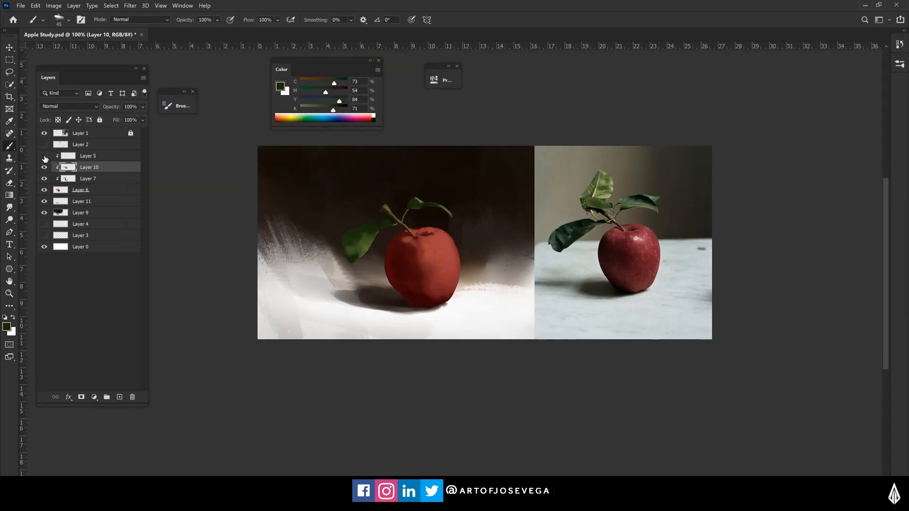
{"action": "key", "text": "ctrl+plus"}
{"action": "key", "text": "bracketleft"}
{"action": "key", "text": "bracketleft"}
{"action": "key", "text": "bracketleft"}
{"action": "left_click", "coordinate": [346, 225], "text": "alt"}
- Select Layer 11 and paint sampled white along the table beneath the apple at 40% opacity
{"action": "left_click", "coordinate": [62, 202]}
{"action": "left_click", "coordinate": [438, 356], "text": "alt"}
{"action": "key", "text": "bracketleft"}
{"action": "key", "text": "bracketleft"}
{"action": "key", "text": "bracketleft"}
{"action": "key", "text": "4"}
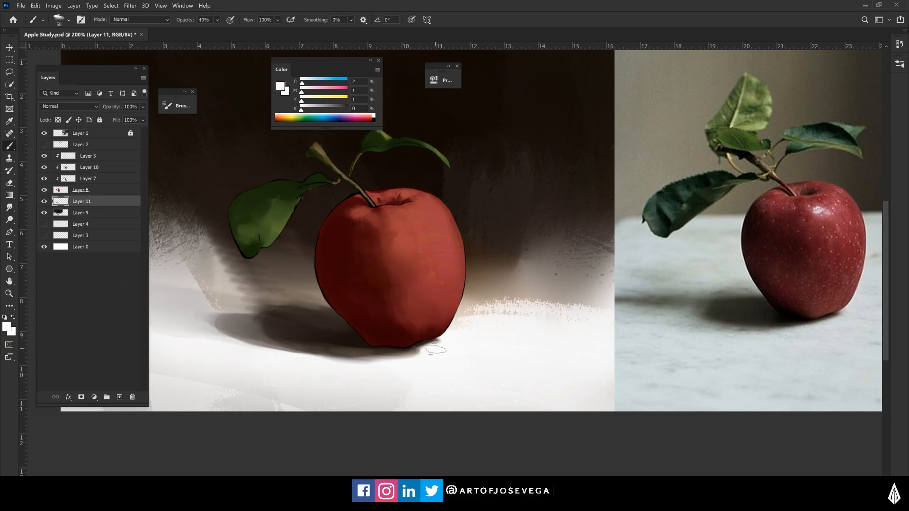
{"action": "left_click_drag", "start_coordinate": [442, 345], "coordinate": [353, 359]}
- Rework the cast shadow from the apple's base outward with dark tones sampled beneath the apple
{"action": "left_click", "coordinate": [359, 347], "text": "alt"}
{"action": "mouse_move", "coordinate": [391, 347]}
{"action": "left_mouse_down"}
{"action": "mouse_move", "coordinate": [327, 355]}
{"action": "mouse_move", "coordinate": [286, 327]}
{"action": "left_mouse_up"}
{"action": "left_click", "coordinate": [401, 346], "text": "alt"}
{"action": "left_click", "coordinate": [363, 348], "text": "alt"}
{"action": "key", "text": "bracketleft"}
{"action": "key", "text": "bracketleft"}
{"action": "key", "text": "bracketleft"}
{"action": "key", "text": "ctrl+minus"}
{"action": "key", "text": "ctrl+plus"}
- Paint a specular highlight on the apple's upper front on Layer 10 at 100% opacity, using pink (C0 M48 Y20 K0) and a paler tint
{"action": "left_click", "coordinate": [6, 327]}
{"action": "left_click", "coordinate": [175, 87]}
{"action": "left_click", "coordinate": [352, 76]}
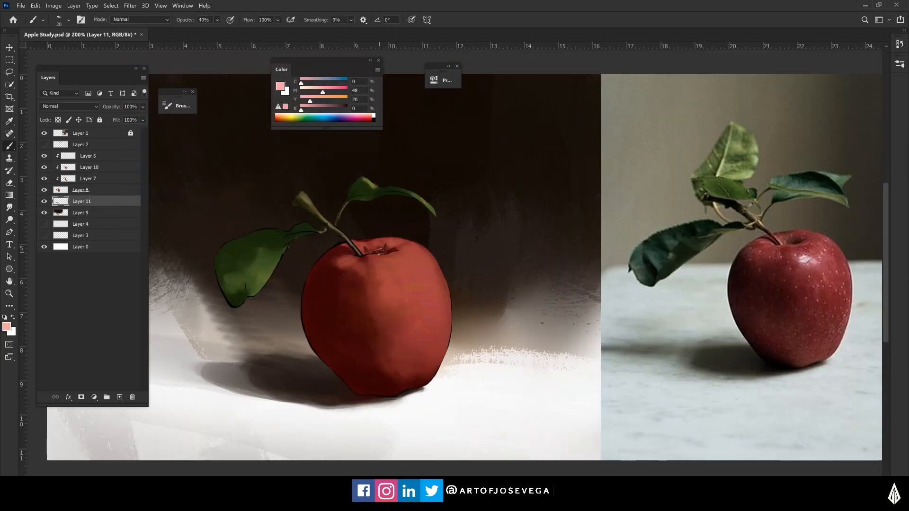
{"action": "left_click", "coordinate": [89, 167]}
{"action": "key", "text": "0"}
{"action": "left_click_drag", "start_coordinate": [384, 269], "coordinate": [404, 275]}
{"action": "left_click", "coordinate": [478, 362], "text": "alt"}
{"action": "left_click_drag", "start_coordinate": [377, 268], "coordinate": [391, 269]}
- Paint a thin cream highlight (C0 M4 Y20 K0) along the lower stem with a smaller brush
{"action": "key", "text": "bracketleft"}
{"action": "key", "text": "bracketleft"}
{"action": "key", "text": "bracketleft"}
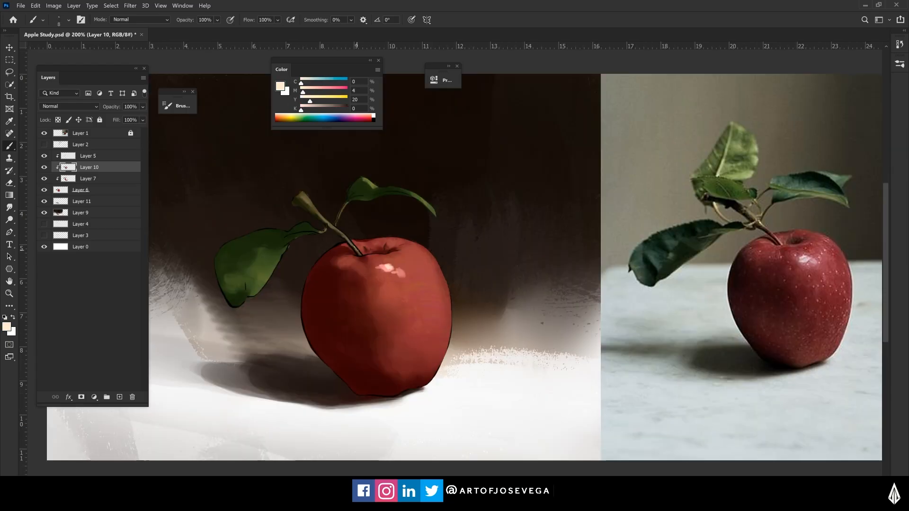
{"action": "left_click_drag", "start_coordinate": [348, 241], "coordinate": [360, 254]}
- Paint a yellow-green accent on the drooping tip of the upper leaf
{"action": "left_click", "coordinate": [347, 240], "text": "alt"}
{"action": "left_click", "coordinate": [407, 195], "text": "alt"}
{"action": "left_click_drag", "start_coordinate": [428, 203], "coordinate": [434, 214]}
- Paint yellow-green highlights across the large leaf with a larger brush, using C25 M14 Y100 K19 and sampled greens
{"action": "key", "text": "bracketright"}
{"action": "key", "text": "bracketright"}
{"action": "key", "text": "bracketright"}
{"action": "key", "text": "bracketright"}
{"action": "key", "text": "bracketright"}
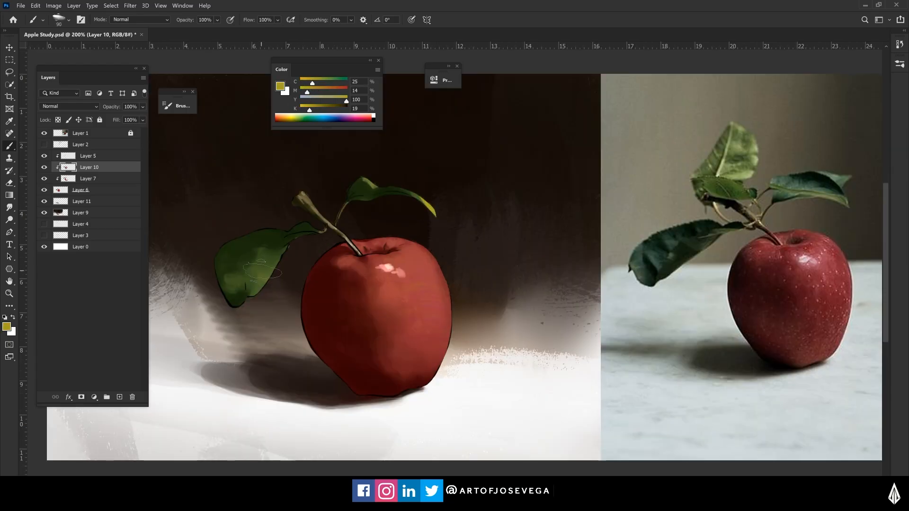
{"action": "left_click_drag", "start_coordinate": [275, 260], "coordinate": [251, 291]}
{"action": "left_click", "coordinate": [239, 266], "text": "alt"}
{"action": "left_click_drag", "start_coordinate": [226, 275], "coordinate": [242, 290]}
{"action": "left_click_drag", "start_coordinate": [280, 251], "coordinate": [260, 253]}
- Add fine yellow-green highlights to the upper leaf with a smaller brush and colours sampled from it
{"action": "key", "text": "bracketleft"}
{"action": "key", "text": "bracketleft"}
{"action": "key", "text": "bracketleft"}
{"action": "key", "text": "bracketleft"}
{"action": "key", "text": "bracketleft"}
{"action": "key", "text": "bracketleft"}
{"action": "key", "text": "bracketleft"}
{"action": "left_click", "coordinate": [364, 189], "text": "alt"}
{"action": "left_click", "coordinate": [432, 212], "text": "alt"}
{"action": "key", "text": "ctrl+minus"}
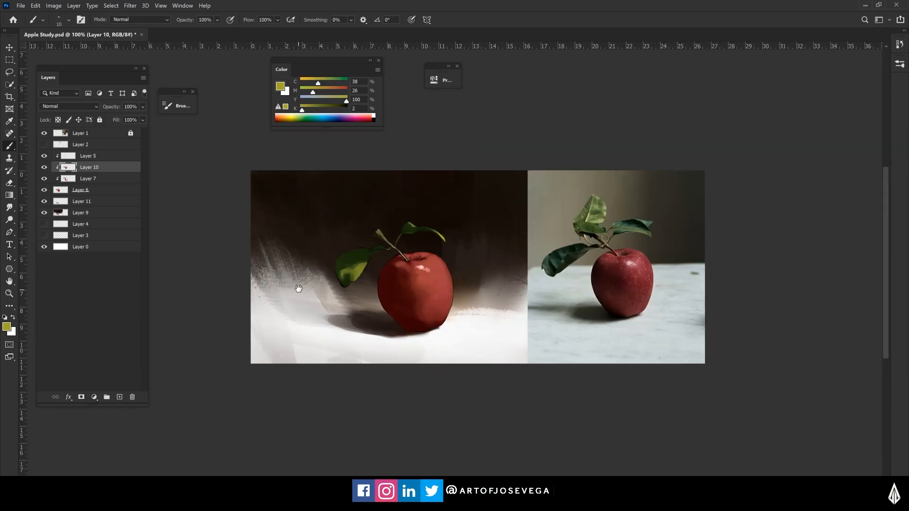
- Paint around the apple's base and cast shadow on Layer 11 with a textured brush and a tone sampled from the background
{"action": "left_click_drag", "start_coordinate": [298, 288], "coordinate": [321, 267]}
{"action": "key", "text": "ctrl+plus"}
{"action": "key", "text": "ctrl+minus"}
{"action": "left_click", "coordinate": [45, 202]}
{"action": "left_click", "coordinate": [45, 202]}
{"action": "left_click", "coordinate": [82, 202]}
{"action": "left_click", "coordinate": [513, 279], "text": "alt"}
{"action": "right_click", "coordinate": [351, 339]}
{"action": "double_click", "coordinate": [564, 420]}
{"action": "mouse_move", "coordinate": [493, 308]}
{"action": "left_mouse_down"}
{"action": "mouse_move", "coordinate": [531, 327]}
{"action": "mouse_move", "coordinate": [344, 329]}
{"action": "left_mouse_up"}
- Reset the foreground colour to black and reduce the textured brush to 100 px
{"action": "key", "text": "bracketleft"}
{"action": "key", "text": "bracketleft"}
{"action": "key", "text": "bracketleft"}
{"action": "key", "text": "d"}
{"action": "key", "text": "4"}
{"action": "key", "text": "bracketleft"}
{"action": "key", "text": "bracketleft"}
{"action": "key", "text": "bracketleft"}
{"action": "key", "text": "bracketleft"}
{"action": "key", "text": "ctrl+plus"}
{"action": "key", "text": "bracketleft"}
{"action": "key", "text": "bracketleft"}
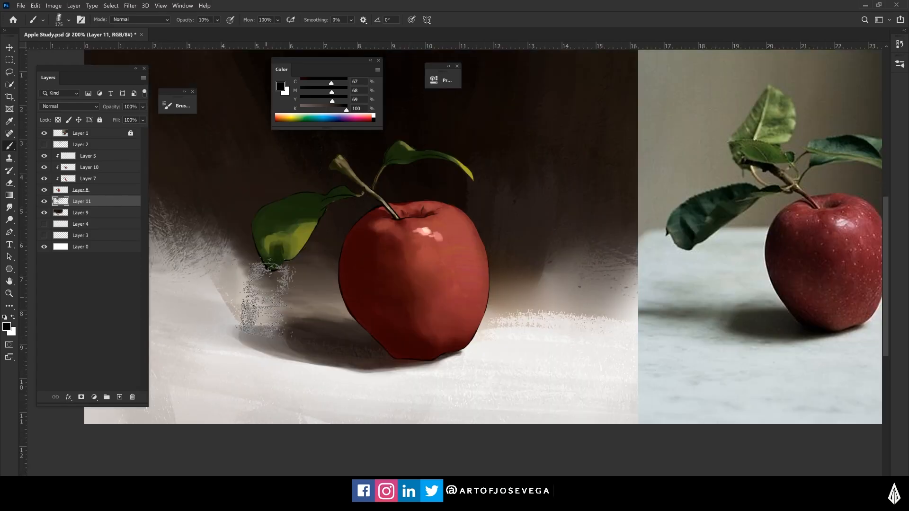
{"action": "key", "text": "ctrl+minus"}
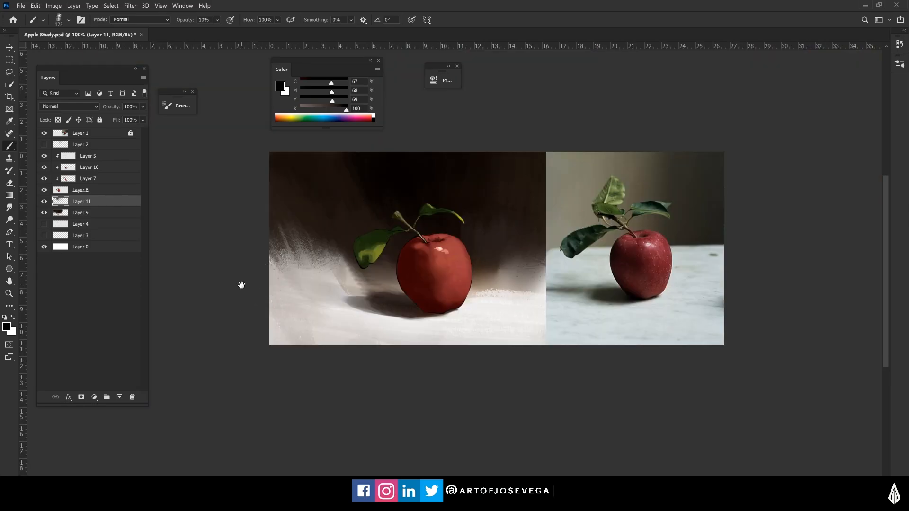
{"action": "left_click_drag", "start_coordinate": [269, 267], "coordinate": [273, 285]}
{"action": "key", "text": "bracketleft"}
{"action": "key", "text": "bracketleft"}
{"action": "key", "text": "bracketleft"}
- Examine the painted apple and its cast shadow against the reference photo, toggling the reference layer's visibility
{"action": "mouse_move", "coordinate": [371, 295]}
{"action": "left_mouse_down"}
{"action": "mouse_move", "coordinate": [359, 299]}
{"action": "mouse_move", "coordinate": [329, 273]}
{"action": "left_mouse_up"}
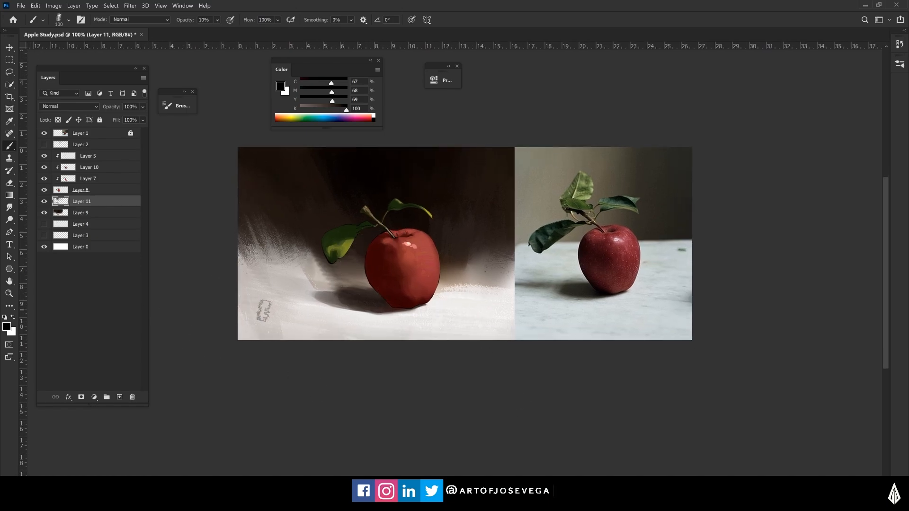
{"action": "left_click_drag", "start_coordinate": [313, 309], "coordinate": [327, 313]}
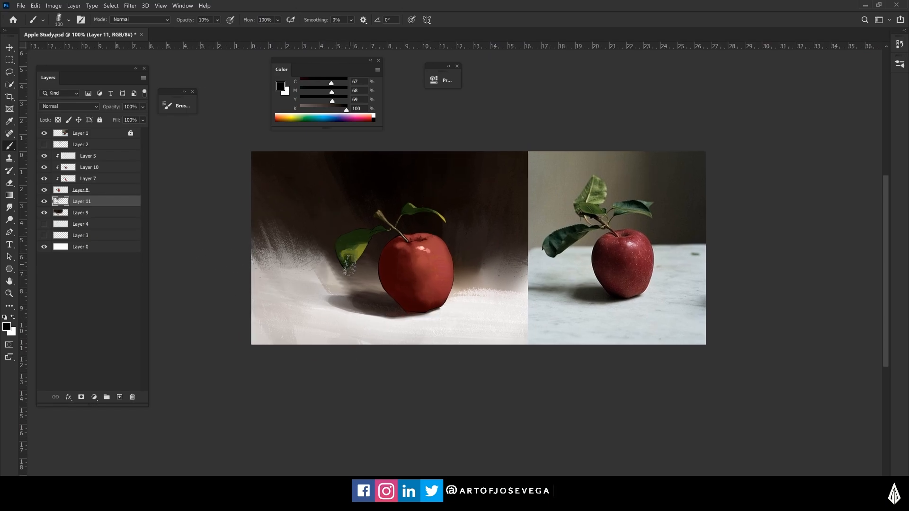
{"action": "left_click_drag", "start_coordinate": [337, 303], "coordinate": [370, 324]}
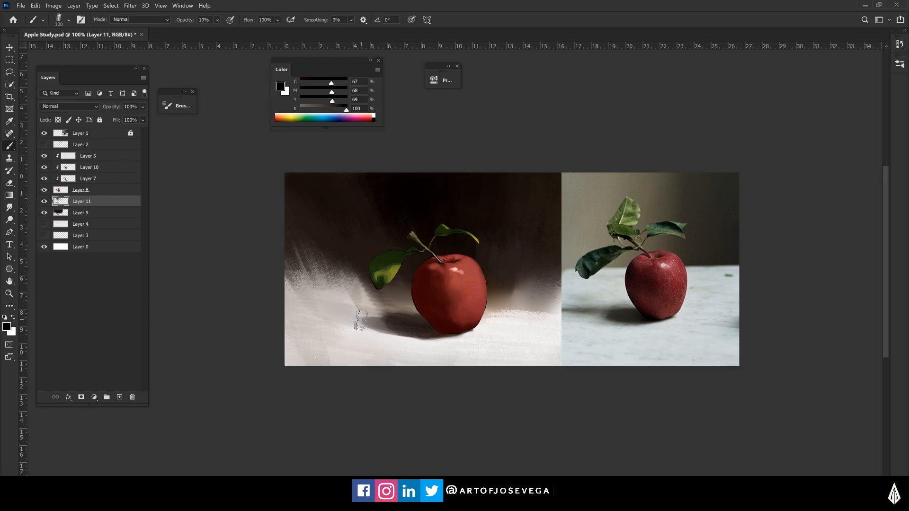
{"action": "left_click_drag", "start_coordinate": [378, 287], "coordinate": [347, 259]}
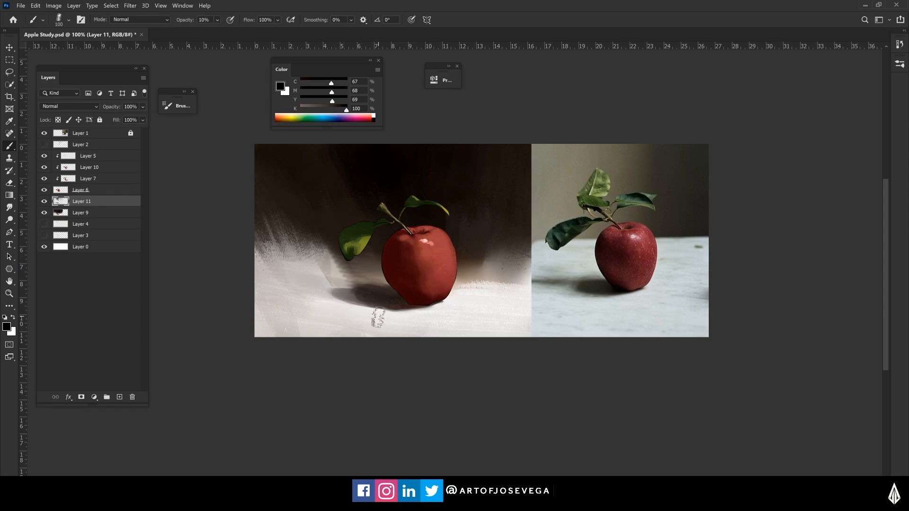
{"action": "left_click_drag", "start_coordinate": [399, 278], "coordinate": [422, 299]}
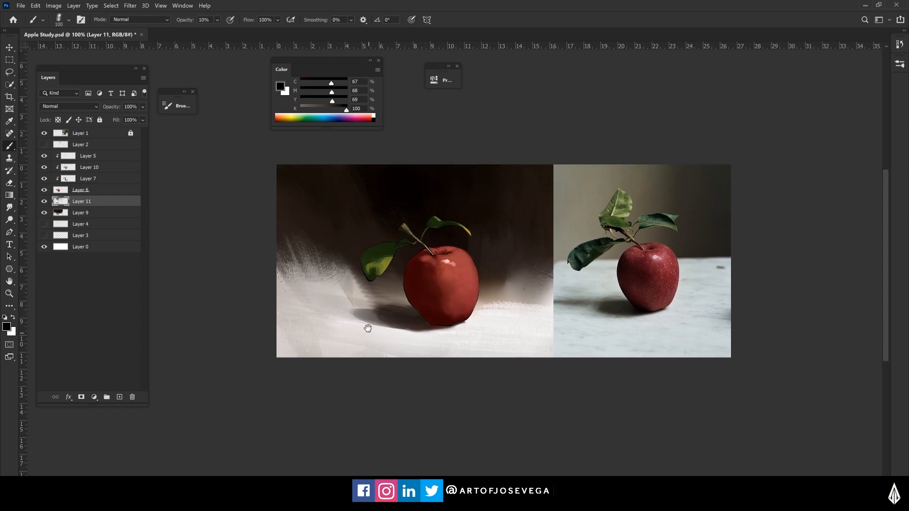
{"action": "left_click_drag", "start_coordinate": [367, 325], "coordinate": [369, 338]}
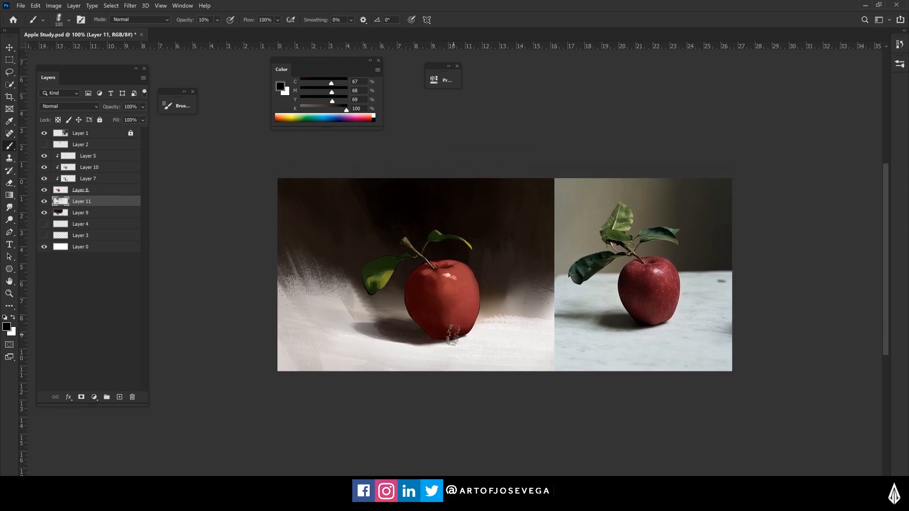
{"action": "left_click_drag", "start_coordinate": [422, 323], "coordinate": [375, 289]}
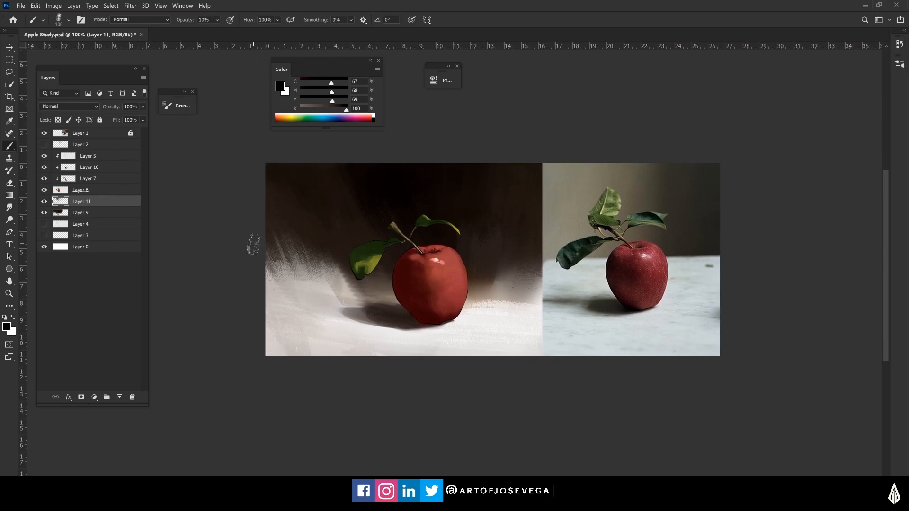
{"action": "left_click_drag", "start_coordinate": [328, 275], "coordinate": [341, 273]}
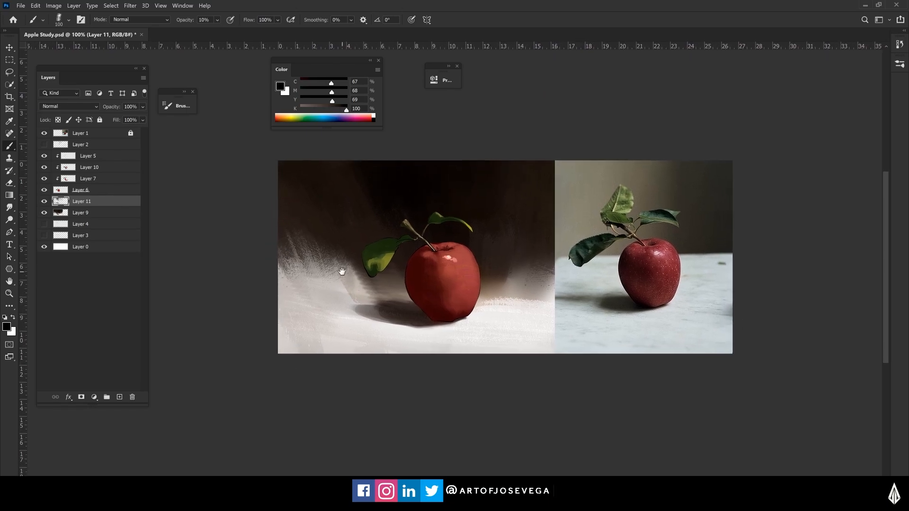
{"action": "left_click", "coordinate": [44, 133]}
{"action": "left_click", "coordinate": [44, 134]}
{"action": "left_click_drag", "start_coordinate": [390, 312], "coordinate": [404, 298]}
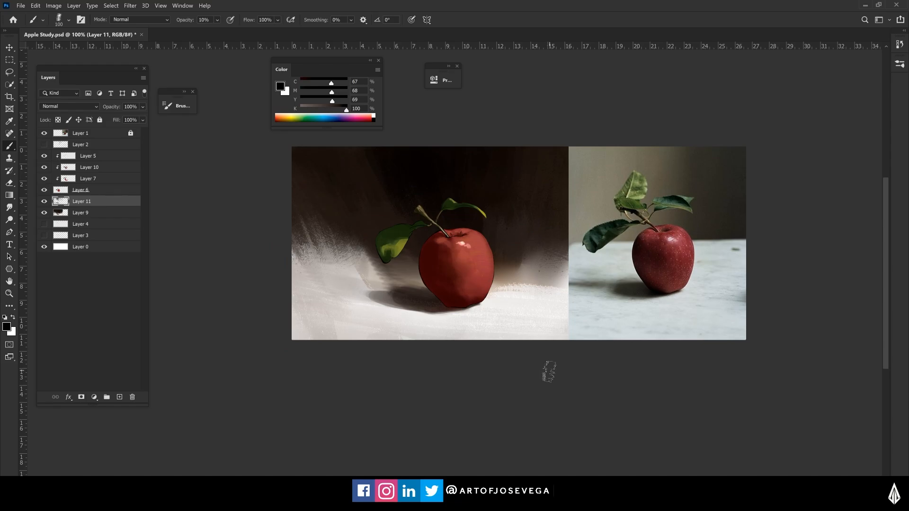
- Compare the apple up close with and without Layer 5
{"action": "key", "text": "ctrl+plus"}
{"action": "left_click_drag", "start_coordinate": [427, 307], "coordinate": [420, 330]}
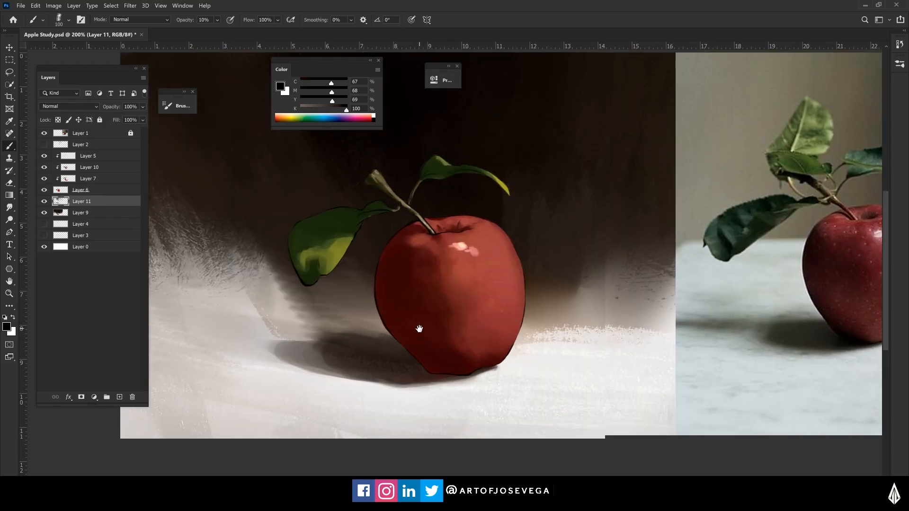
{"action": "key", "text": "bracketleft"}
{"action": "key", "text": "bracketleft"}
{"action": "left_click", "coordinate": [43, 156]}
{"action": "left_click", "coordinate": [43, 156]}
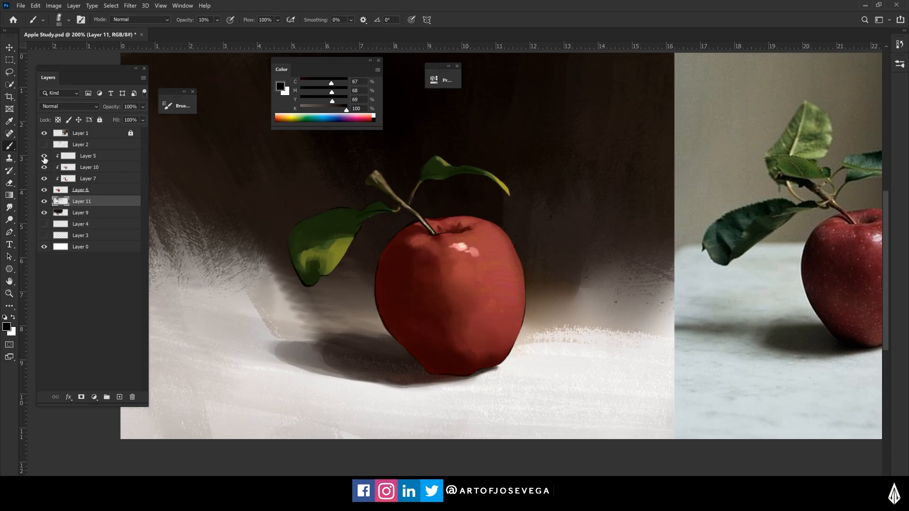
{"action": "left_click", "coordinate": [43, 156]}
{"action": "left_click", "coordinate": [44, 156]}
- Add a new layer above Layer 5 for written notes
{"action": "key", "text": "bracketleft"}
{"action": "key", "text": "bracketleft"}
{"action": "key", "text": "bracketleft"}
{"action": "key", "text": "bracketleft"}
{"action": "left_click", "coordinate": [91, 158]}
{"action": "left_click", "coordinate": [120, 397]}
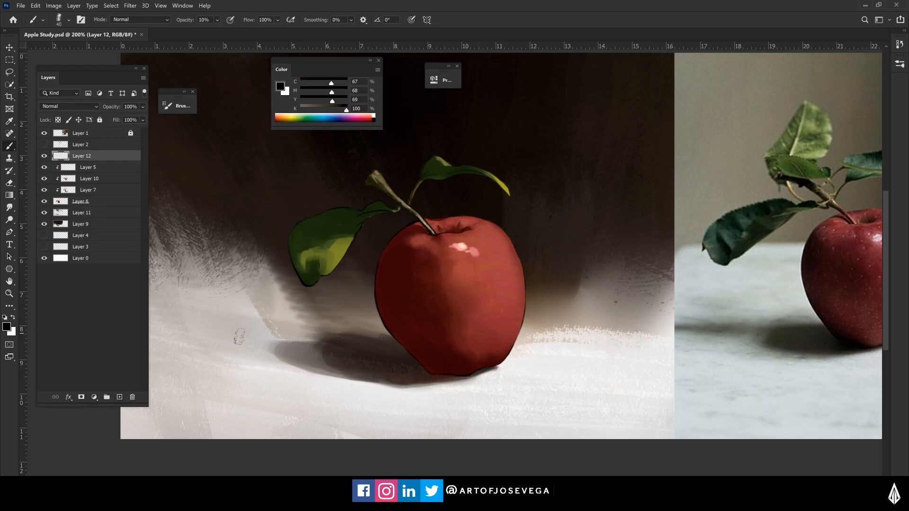
- Set up a 10 px round brush in the light grey C6 M5 Y5 K0 sampled from the table
{"action": "right_click", "coordinate": [462, 353]}
{"action": "left_click", "coordinate": [486, 389]}
{"action": "left_click", "coordinate": [270, 441]}
{"action": "key", "text": "bracketleft"}
{"action": "key", "text": "bracketleft"}
{"action": "key", "text": "bracketleft"}
{"action": "key", "text": "bracketleft"}
{"action": "key", "text": "bracketleft"}
{"action": "left_click", "coordinate": [599, 348], "text": "alt"}
{"action": "scroll", "coordinate": [455, 209], "scroll_direction": "up", "scroll_amount": 3}
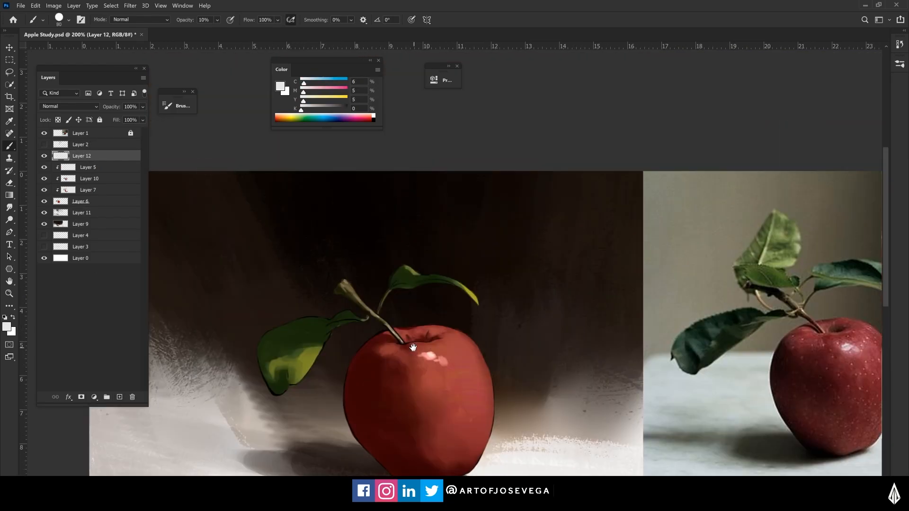
{"action": "key", "text": "bracketleft"}
{"action": "key", "text": "bracketleft"}
{"action": "key", "text": "bracketleft"}
{"action": "key", "text": "bracketleft"}
{"action": "key", "text": "bracketleft"}
{"action": "key", "text": "bracketleft"}
{"action": "key", "text": "bracketleft"}
{"action": "key", "text": "bracketleft"}
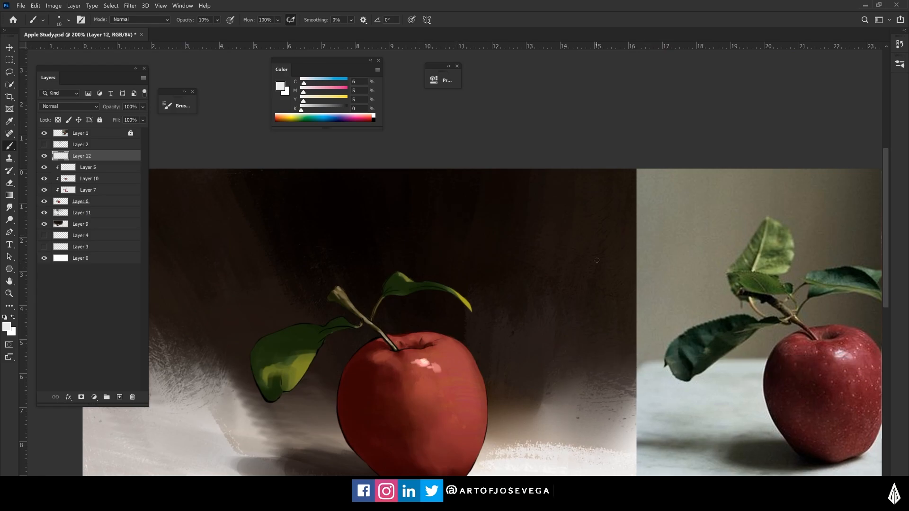
{"action": "scroll", "coordinate": [403, 284], "scroll_direction": "down", "scroll_amount": 1}
{"action": "scroll", "coordinate": [444, 393], "scroll_direction": "down", "scroll_amount": 1}
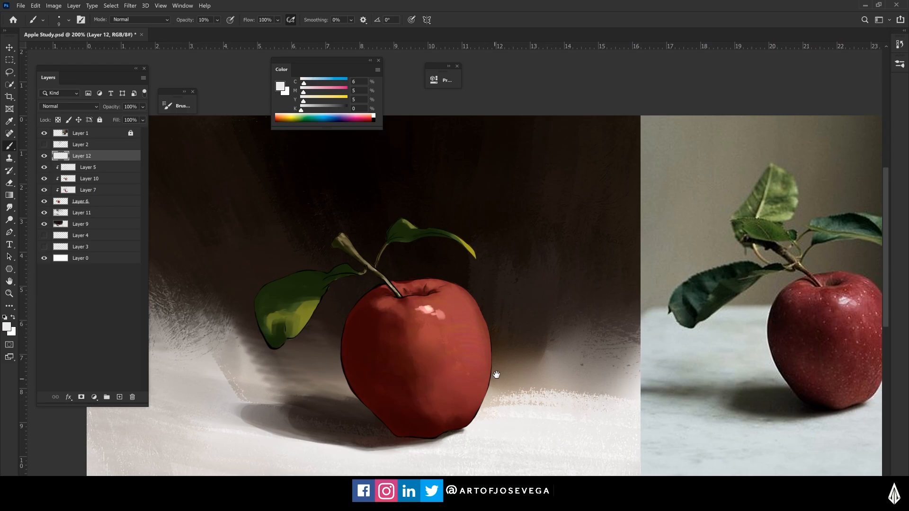
{"action": "left_click_drag", "start_coordinate": [496, 375], "coordinate": [498, 359]}
{"action": "left_click_drag", "start_coordinate": [466, 118], "coordinate": [460, 130]}
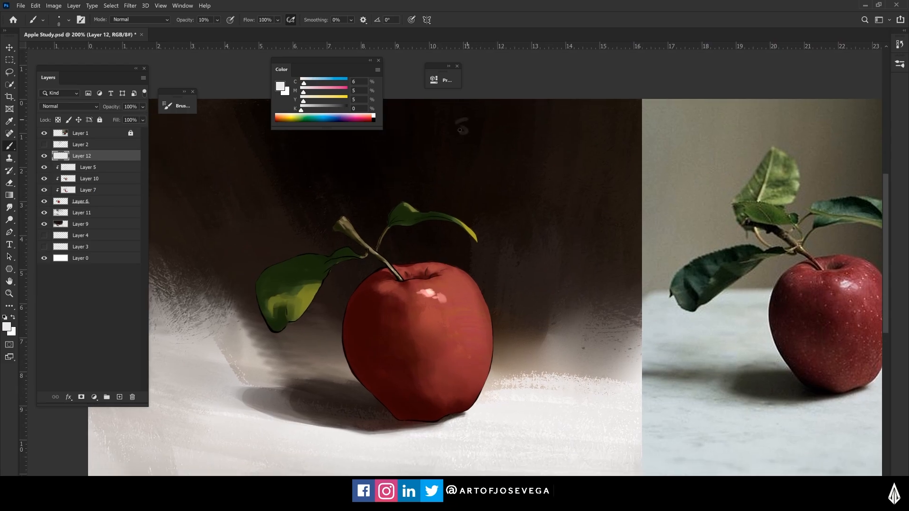
{"action": "key", "text": "ctrl+z"}
{"action": "key", "text": "ctrl+shift+z"}
{"action": "key", "text": "ctrl+z"}
- Raise the brush opacity to 100% and handwrite the note "Sharp edges" on the dark background above the apple
{"action": "left_click", "coordinate": [217, 20]}
{"action": "left_click_drag", "start_coordinate": [458, 126], "coordinate": [447, 143]}
{"action": "left_click_drag", "start_coordinate": [464, 124], "coordinate": [472, 141]}
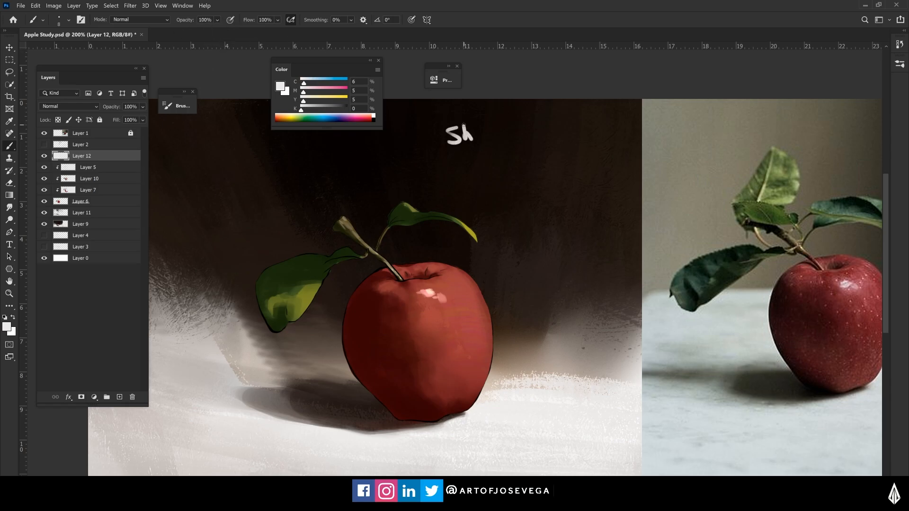
{"action": "left_click", "coordinate": [44, 156]}
{"action": "left_click", "coordinate": [44, 157]}
{"action": "mouse_move", "coordinate": [494, 136]}
{"action": "left_mouse_down"}
{"action": "mouse_move", "coordinate": [495, 150]}
{"action": "mouse_move", "coordinate": [501, 134]}
{"action": "left_mouse_up"}
{"action": "mouse_move", "coordinate": [518, 137]}
{"action": "left_mouse_down"}
{"action": "mouse_move", "coordinate": [525, 132]}
{"action": "mouse_move", "coordinate": [527, 142]}
{"action": "left_mouse_up"}
- Handwrite "contrast" and "focus" beneath the note and underline "Sharp edges"
{"action": "mouse_move", "coordinate": [534, 135]}
{"action": "left_mouse_down"}
{"action": "mouse_move", "coordinate": [536, 119]}
{"action": "mouse_move", "coordinate": [539, 149]}
{"action": "mouse_move", "coordinate": [523, 163]}
{"action": "mouse_move", "coordinate": [543, 149]}
{"action": "mouse_move", "coordinate": [571, 163]}
{"action": "left_mouse_up"}
{"action": "mouse_move", "coordinate": [570, 154]}
{"action": "left_mouse_down"}
{"action": "mouse_move", "coordinate": [579, 151]}
{"action": "mouse_move", "coordinate": [533, 192]}
{"action": "left_mouse_up"}
{"action": "left_click_drag", "start_coordinate": [531, 183], "coordinate": [546, 183]}
{"action": "left_click_drag", "start_coordinate": [559, 184], "coordinate": [560, 190]}
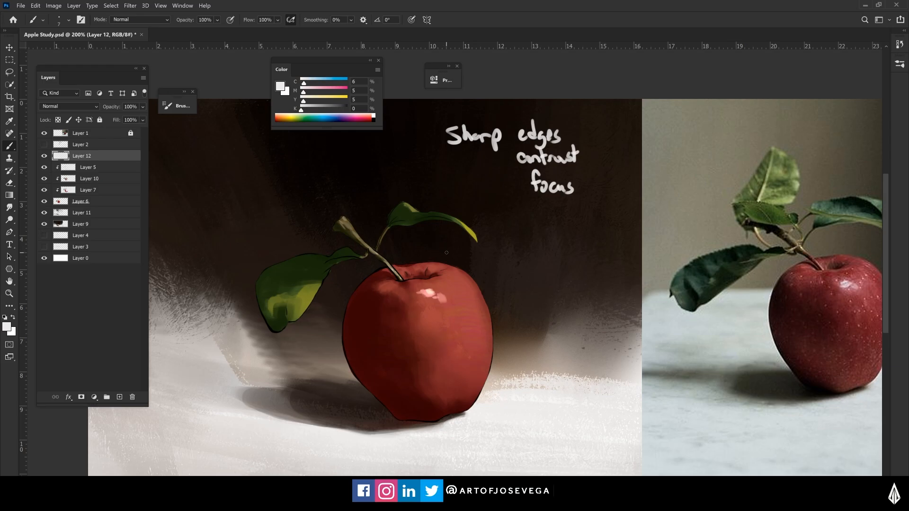
{"action": "mouse_move", "coordinate": [474, 147]}
{"action": "left_mouse_down"}
{"action": "mouse_move", "coordinate": [559, 142]}
{"action": "mouse_move", "coordinate": [521, 153]}
{"action": "left_mouse_up"}
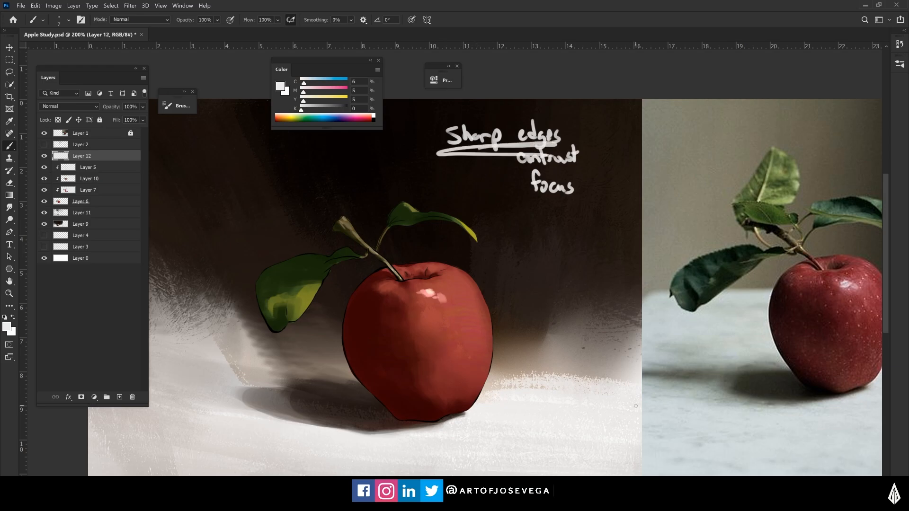
- Handwrite the note "Softer edges" on the dark background above the large leaf
{"action": "mouse_move", "coordinate": [252, 160]}
{"action": "left_mouse_down"}
{"action": "mouse_move", "coordinate": [270, 163]}
{"action": "mouse_move", "coordinate": [312, 176]}
{"action": "left_mouse_up"}
{"action": "left_click", "coordinate": [284, 174]}
{"action": "left_click_drag", "start_coordinate": [320, 157], "coordinate": [322, 192]}
{"action": "left_click_drag", "start_coordinate": [332, 173], "coordinate": [337, 170]}
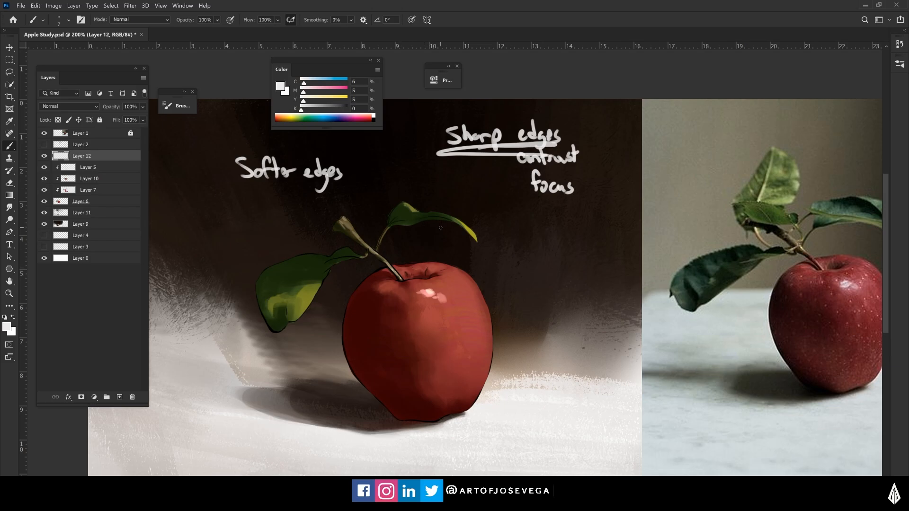
- Draw two arrows from the "Sharp edges" note to the upper leaf and the apple's lit side
{"action": "mouse_move", "coordinate": [411, 273]}
{"action": "left_mouse_down"}
{"action": "mouse_move", "coordinate": [476, 264]}
{"action": "mouse_move", "coordinate": [450, 380]}
{"action": "mouse_move", "coordinate": [487, 309]}
{"action": "left_mouse_up"}
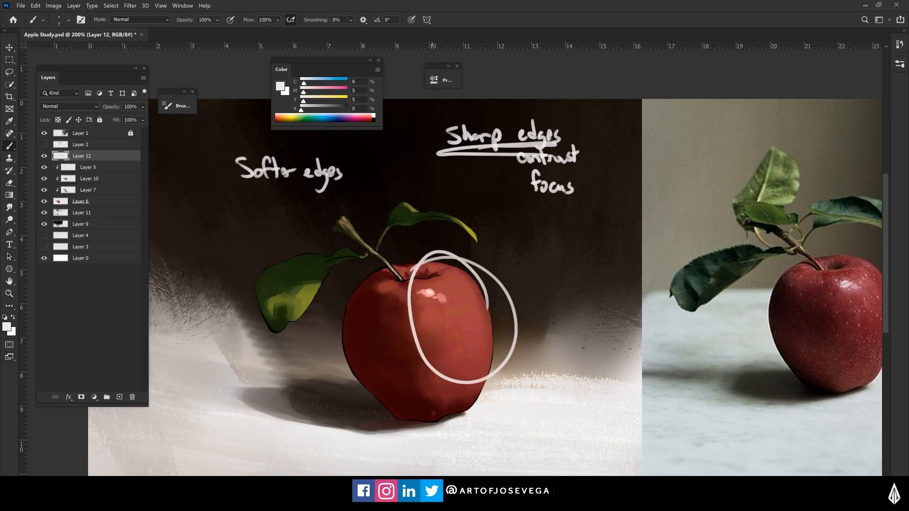
{"action": "key", "text": "ctrl+z"}
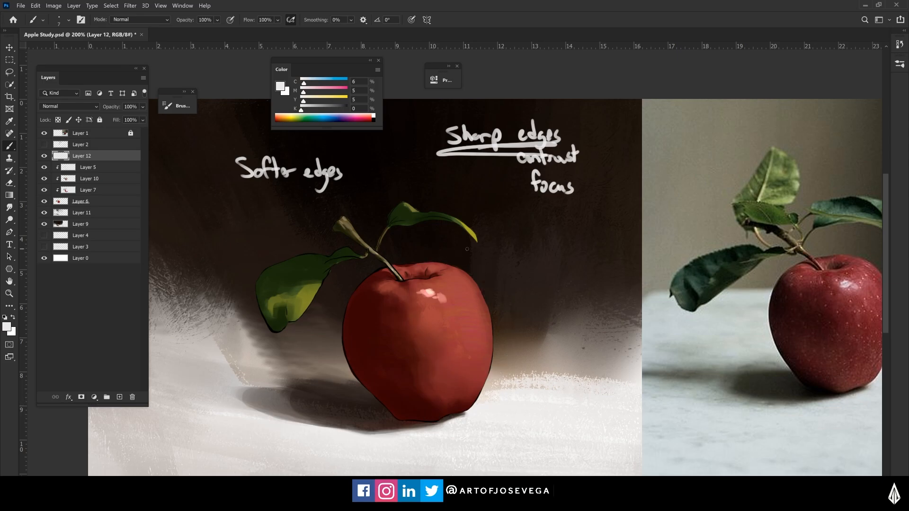
{"action": "left_click_drag", "start_coordinate": [499, 167], "coordinate": [503, 277]}
{"action": "left_click_drag", "start_coordinate": [484, 160], "coordinate": [471, 213]}
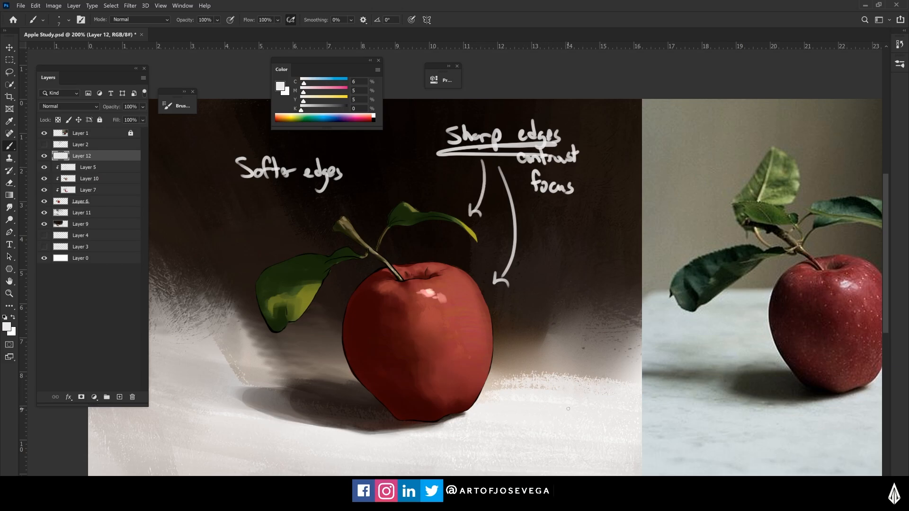
- Mark an X at the apple's lower lit edge and another at the large leaf's inner edge
{"action": "left_click_drag", "start_coordinate": [467, 388], "coordinate": [477, 401]}
{"action": "left_click_drag", "start_coordinate": [467, 402], "coordinate": [476, 387]}
{"action": "left_click_drag", "start_coordinate": [311, 298], "coordinate": [323, 310]}
{"action": "left_click_drag", "start_coordinate": [310, 310], "coordinate": [322, 298]}
- Draw three arrows from the "Softer edges" note to the stem, the apple's shaded side and the cast shadow
{"action": "mouse_move", "coordinate": [272, 182]}
{"action": "left_mouse_down"}
{"action": "mouse_move", "coordinate": [267, 206]}
{"action": "mouse_move", "coordinate": [324, 235]}
{"action": "left_mouse_up"}
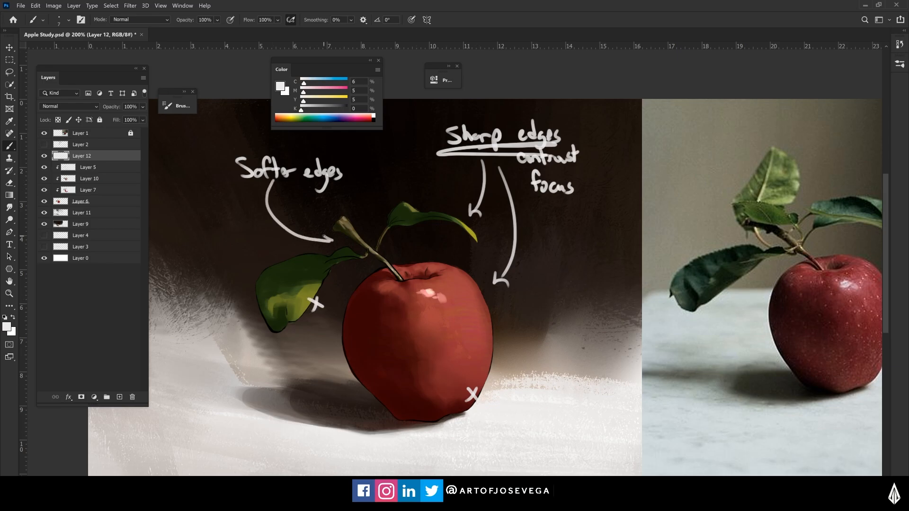
{"action": "mouse_move", "coordinate": [259, 183]}
{"action": "left_mouse_down"}
{"action": "mouse_move", "coordinate": [229, 226]}
{"action": "mouse_move", "coordinate": [238, 314]}
{"action": "mouse_move", "coordinate": [293, 346]}
{"action": "mouse_move", "coordinate": [332, 347]}
{"action": "left_mouse_up"}
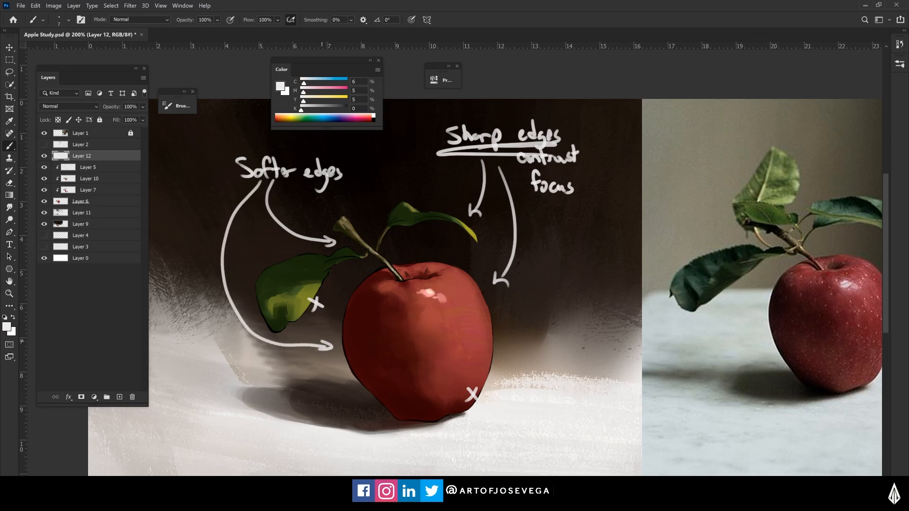
{"action": "mouse_move", "coordinate": [257, 179]}
{"action": "left_mouse_down"}
{"action": "mouse_move", "coordinate": [240, 196]}
{"action": "mouse_move", "coordinate": [331, 399]}
{"action": "mouse_move", "coordinate": [339, 392]}
{"action": "left_mouse_up"}
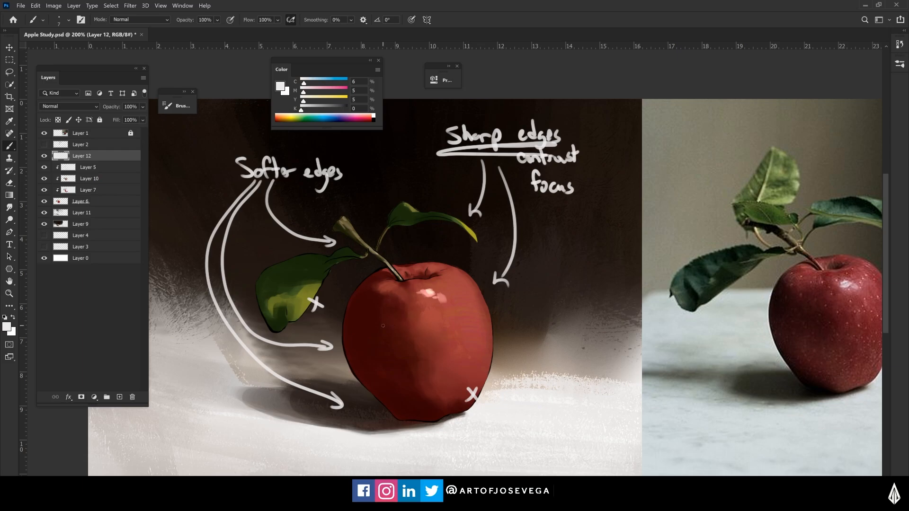
- Delete the layer holding the handwritten notes and arrows
{"action": "key", "text": "Delete"}
{"action": "key", "text": "ctrl+minus"}
{"action": "left_click_drag", "start_coordinate": [356, 321], "coordinate": [373, 314]}
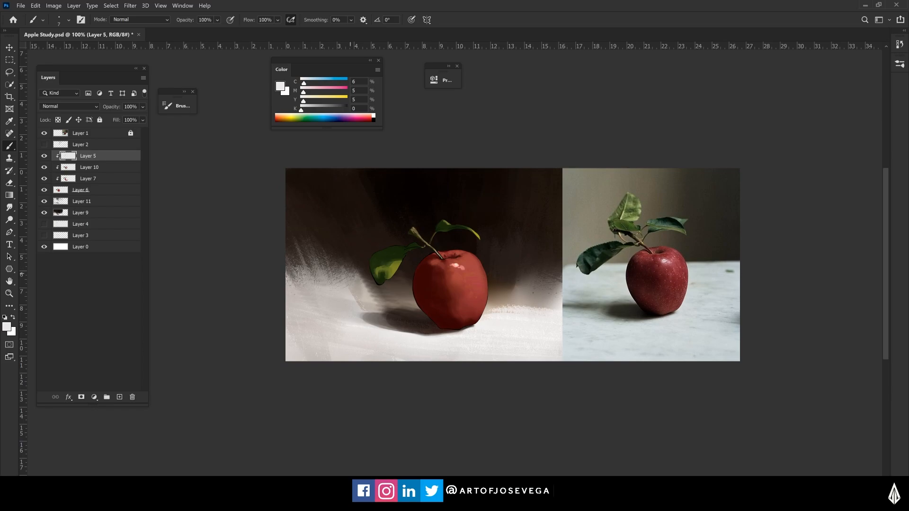
{"action": "left_click_drag", "start_coordinate": [377, 309], "coordinate": [361, 295]}
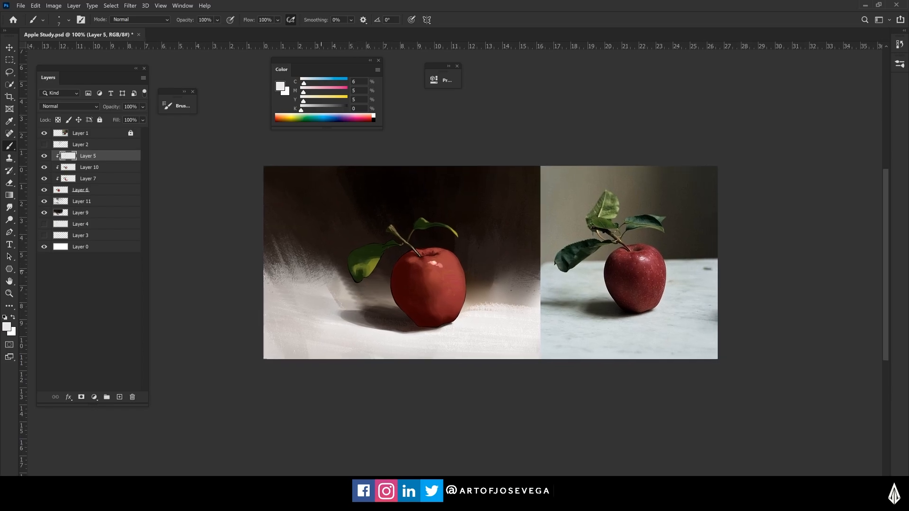
{"action": "mouse_move", "coordinate": [336, 293]}
{"action": "left_mouse_down"}
{"action": "mouse_move", "coordinate": [341, 301]}
{"action": "mouse_move", "coordinate": [329, 244]}
{"action": "mouse_move", "coordinate": [343, 236]}
{"action": "left_mouse_up"}
- Make a merged copy of the grouped apple layers and soften its outlines with the Smudge tool
{"action": "key", "text": "ctrl+plus"}
{"action": "left_click", "coordinate": [9, 207]}
{"action": "key", "text": "ctrl+j"}
{"action": "key", "text": "bracketleft"}
{"action": "key", "text": "bracketright"}
{"action": "key", "text": "bracketright"}
{"action": "key", "text": "bracketright"}
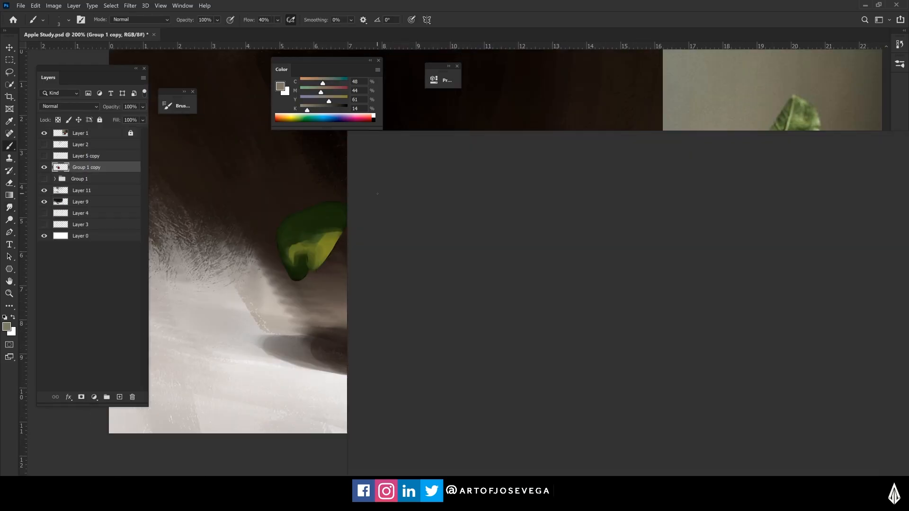
- Brighten the apple and large leaf on a new Color Dodge layer, using sampled red and yellow-green at 10% opacity
{"action": "key", "text": "ctrl+minus"}
{"action": "left_click", "coordinate": [424, 283], "text": "alt"}
{"action": "key", "text": "r"}
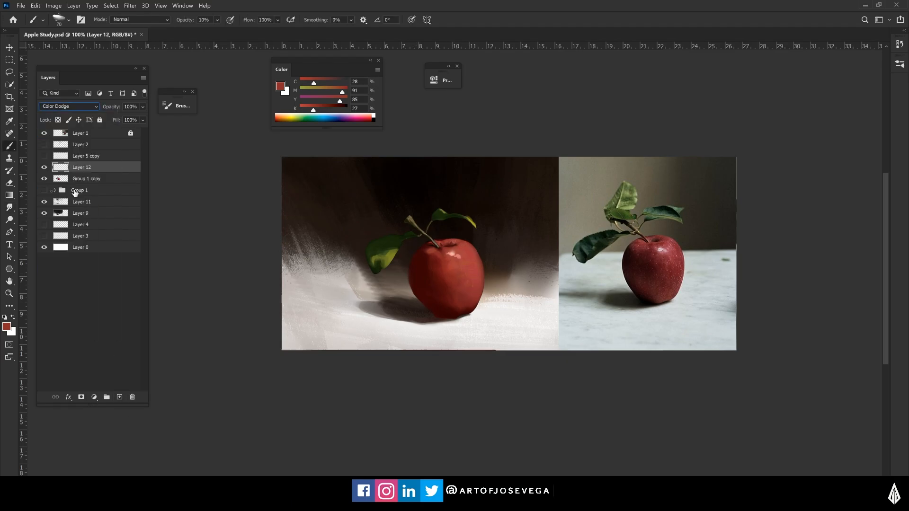
{"action": "left_click", "coordinate": [455, 265], "text": "alt"}
{"action": "left_click_drag", "start_coordinate": [450, 293], "coordinate": [441, 288]}
{"action": "left_click", "coordinate": [459, 215], "text": "alt"}
{"action": "left_click_drag", "start_coordinate": [385, 259], "coordinate": [393, 253]}
- Paint sampled reds down the front of the apple on the merged copy with a different brush at 40% opacity
{"action": "left_click", "coordinate": [73, 179]}
{"action": "key", "text": "r"}
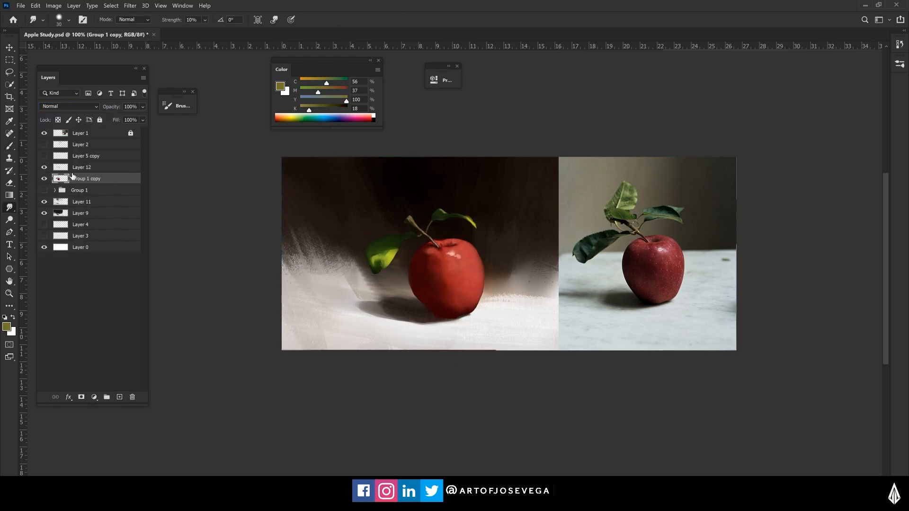
{"action": "key", "text": "b"}
{"action": "right_click", "coordinate": [401, 268]}
{"action": "left_click", "coordinate": [516, 421]}
{"action": "left_click", "coordinate": [463, 305], "text": "alt"}
{"action": "left_click", "coordinate": [450, 250], "text": "alt"}
{"action": "left_click", "coordinate": [453, 254], "text": "alt"}
{"action": "left_click", "coordinate": [428, 308], "text": "alt"}
{"action": "key", "text": "4"}
{"action": "left_click", "coordinate": [445, 289], "text": "alt"}
{"action": "left_click_drag", "start_coordinate": [437, 256], "coordinate": [432, 299]}
- Paint a sampled colour along the apple's lit outer edge
{"action": "key", "text": "ctrl+plus"}
{"action": "left_click", "coordinate": [371, 252], "text": "alt"}
{"action": "left_click", "coordinate": [500, 265], "text": "alt"}
{"action": "left_click_drag", "start_coordinate": [507, 254], "coordinate": [511, 276]}
- Refine the rim beside the stem cavity and the length of the stem with a smaller brush and locally sampled colours
{"action": "key", "text": "bracketleft"}
{"action": "key", "text": "bracketleft"}
{"action": "key", "text": "bracketleft"}
{"action": "key", "text": "bracketleft"}
{"action": "key", "text": "bracketleft"}
{"action": "left_click", "coordinate": [451, 237], "text": "alt"}
{"action": "left_click", "coordinate": [443, 238], "text": "alt"}
{"action": "left_click_drag", "start_coordinate": [447, 229], "coordinate": [431, 234]}
{"action": "left_click", "coordinate": [377, 186], "text": "alt"}
{"action": "left_click_drag", "start_coordinate": [378, 185], "coordinate": [412, 216]}
- Paint muted green over the upper part of the large leaf using an adjusted colour sampled near the stem
{"action": "left_click", "coordinate": [361, 205], "text": "alt"}
{"action": "left_click", "coordinate": [335, 111]}
{"action": "mouse_move", "coordinate": [366, 165]}
{"action": "left_mouse_down"}
{"action": "mouse_move", "coordinate": [374, 178]}
{"action": "mouse_move", "coordinate": [352, 212]}
{"action": "mouse_move", "coordinate": [294, 222]}
{"action": "left_mouse_up"}
- Paint a sampled shadow colour beneath the apple and along its right base on Layer 11 at 100% brush opacity
{"action": "key", "text": "ctrl+minus"}
{"action": "key", "text": "0"}
{"action": "left_click", "coordinate": [391, 247], "text": "alt"}
{"action": "key", "text": "ctrl+plus"}
{"action": "left_click", "coordinate": [81, 202]}
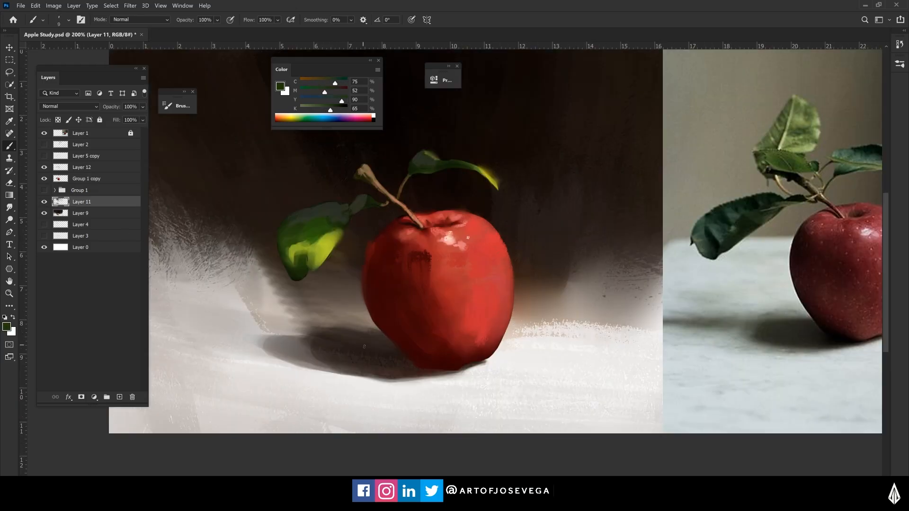
{"action": "left_click", "coordinate": [411, 364], "text": "alt"}
{"action": "left_click_drag", "start_coordinate": [379, 357], "coordinate": [429, 371]}
{"action": "left_click_drag", "start_coordinate": [463, 368], "coordinate": [483, 362]}
- Smudge the cast shadow's edges below and beside the apple on Layer 11
{"action": "left_click", "coordinate": [9, 207]}
{"action": "left_click_drag", "start_coordinate": [383, 349], "coordinate": [365, 378]}
{"action": "left_click_drag", "start_coordinate": [428, 376], "coordinate": [474, 368]}
{"action": "key", "text": "ctrl+minus"}
- Dab small sampled-colour spots across the apple's upper front on the merged apple copy
{"action": "key", "text": "b"}
{"action": "left_click", "coordinate": [87, 179]}
{"action": "left_click", "coordinate": [451, 254], "text": "alt"}
{"action": "left_click", "coordinate": [455, 261]}
{"action": "left_click", "coordinate": [464, 261]}
{"action": "left_click", "coordinate": [475, 264]}
{"action": "left_click", "coordinate": [475, 272], "text": "alt"}
- Brighten the highlights on the apple's upper front with the Dodge tool
{"action": "key", "text": "o"}
{"action": "left_click", "coordinate": [453, 254]}
{"action": "left_click", "coordinate": [431, 251]}
{"action": "key", "text": "ctrl+plus"}
- Add a new layer and paint sampled colours along the apple's left contour, upper rim and stem
{"action": "key", "text": "b"}
{"action": "left_click", "coordinate": [365, 170], "text": "alt"}
{"action": "left_click", "coordinate": [120, 398]}
{"action": "left_click", "coordinate": [449, 242], "text": "alt"}
{"action": "left_click_drag", "start_coordinate": [378, 241], "coordinate": [361, 291]}
{"action": "left_click_drag", "start_coordinate": [398, 215], "coordinate": [387, 227]}
{"action": "left_click_drag", "start_coordinate": [360, 180], "coordinate": [392, 203]}
- Blend the new strokes with the Smudge tool and merge their layer down into the merged apple copy
{"action": "key", "text": "ctrl+minus"}
{"action": "key", "text": "ctrl+plus"}
{"action": "left_click", "coordinate": [10, 207]}
{"action": "key", "text": "ctrl+minus"}
{"action": "key", "text": "ctrl+minus"}
{"action": "key", "text": "b"}
{"action": "key", "text": "ctrl+e"}
- Paint a sampled dark tone into the apple's cast shadow on Layer 11 and soften it with the Smudge tool
{"action": "left_click", "coordinate": [70, 203]}
{"action": "left_click", "coordinate": [428, 311], "text": "alt"}
{"action": "mouse_move", "coordinate": [419, 313]}
{"action": "left_mouse_down"}
{"action": "mouse_move", "coordinate": [370, 304]}
{"action": "mouse_move", "coordinate": [379, 310]}
{"action": "left_mouse_up"}
{"action": "left_click", "coordinate": [9, 207]}
- Add a new layer between Layer 12 and the merged apple copy for more apple colour
{"action": "left_click", "coordinate": [95, 168]}
{"action": "left_click", "coordinate": [119, 398]}
{"action": "key", "text": "b"}
{"action": "left_click", "coordinate": [426, 290], "text": "alt"}
{"action": "left_click_drag", "start_coordinate": [101, 170], "coordinate": [103, 181]}
- Paint sampled reds on Layer 13 over the apple's upper right rim, front and right side at 40% brush opacity
{"action": "left_click", "coordinate": [443, 277], "text": "alt"}
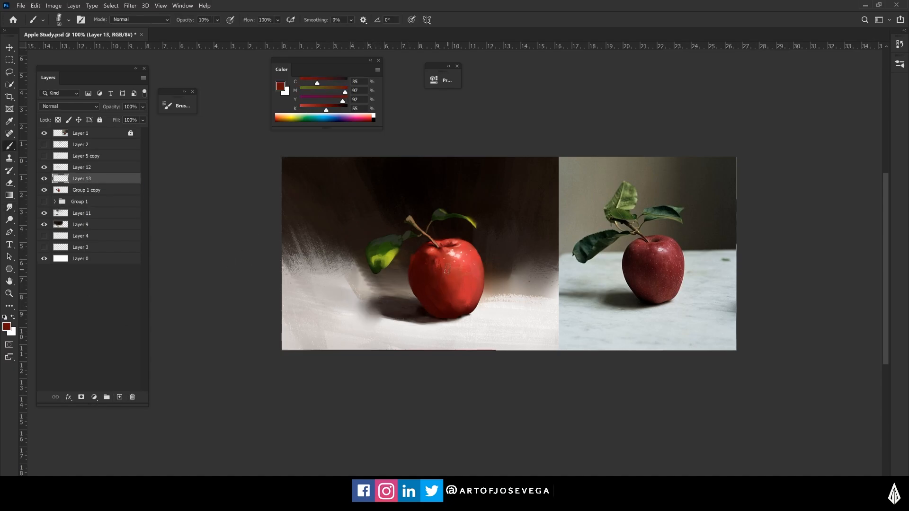
{"action": "left_click", "coordinate": [450, 277], "text": "alt"}
{"action": "key", "text": "ctrl+plus"}
{"action": "key", "text": "4"}
{"action": "left_click_drag", "start_coordinate": [467, 222], "coordinate": [478, 236]}
{"action": "left_click_drag", "start_coordinate": [479, 243], "coordinate": [484, 252]}
{"action": "left_click_drag", "start_coordinate": [433, 248], "coordinate": [445, 260]}
{"action": "left_click_drag", "start_coordinate": [503, 287], "coordinate": [500, 311]}
- Add locally sampled colours to the apple's upper front and the rim beside the stem base
{"action": "key", "text": "ctrl+minus"}
{"action": "left_click", "coordinate": [430, 272], "text": "alt"}
{"action": "mouse_move", "coordinate": [440, 260]}
{"action": "left_mouse_down"}
{"action": "mouse_move", "coordinate": [440, 273]}
{"action": "mouse_move", "coordinate": [421, 265]}
{"action": "left_mouse_up"}
{"action": "key", "text": "ctrl+plus"}
{"action": "key", "text": "ctrl+plus"}
{"action": "left_click", "coordinate": [391, 222], "text": "alt"}
{"action": "left_click_drag", "start_coordinate": [387, 218], "coordinate": [379, 225]}
{"action": "key", "text": "ctrl+minus"}
- Paint over the apple's crown with a larger brush, checking the values in the proof view before and after
{"action": "key", "text": "ctrl+y"}
{"action": "key", "text": "ctrl+y"}
{"action": "key", "text": "bracketright"}
{"action": "key", "text": "bracketright"}
{"action": "key", "text": "bracketright"}
{"action": "key", "text": "bracketright"}
{"action": "left_click_drag", "start_coordinate": [436, 212], "coordinate": [452, 227]}
{"action": "key", "text": "ctrl+y"}
{"action": "key", "text": "ctrl+y"}
- Touch up the leaves and stem with locally sampled colours, raising the brush opacity to 100% partway
{"action": "left_click", "coordinate": [428, 161], "text": "alt"}
{"action": "left_click", "coordinate": [441, 168], "text": "alt"}
{"action": "left_click_drag", "start_coordinate": [440, 166], "coordinate": [451, 180]}
{"action": "left_click_drag", "start_coordinate": [281, 240], "coordinate": [270, 255]}
{"action": "key", "text": "0"}
{"action": "left_click_drag", "start_coordinate": [243, 269], "coordinate": [250, 280]}
{"action": "left_click_drag", "start_coordinate": [321, 164], "coordinate": [330, 181]}
{"action": "left_click", "coordinate": [348, 190], "text": "alt"}
{"action": "mouse_move", "coordinate": [343, 190]}
{"action": "left_mouse_down"}
{"action": "mouse_move", "coordinate": [376, 221]}
{"action": "mouse_move", "coordinate": [334, 198]}
{"action": "left_mouse_up"}
- Paint a sampled red stroke on the apple's upper left front
{"action": "key", "text": "ctrl+minus"}
{"action": "left_click", "coordinate": [430, 272], "text": "alt"}
{"action": "left_click_drag", "start_coordinate": [434, 268], "coordinate": [425, 280]}
{"action": "key", "text": "ctrl+plus"}
{"action": "key", "text": "ctrl+minus"}
- Add a new layer above Layer 11 and brush a broad dark brown stroke into the background behind the large leaf
{"action": "left_click", "coordinate": [81, 214]}
{"action": "left_click", "coordinate": [119, 397]}
{"action": "left_click_drag", "start_coordinate": [408, 241], "coordinate": [367, 280]}
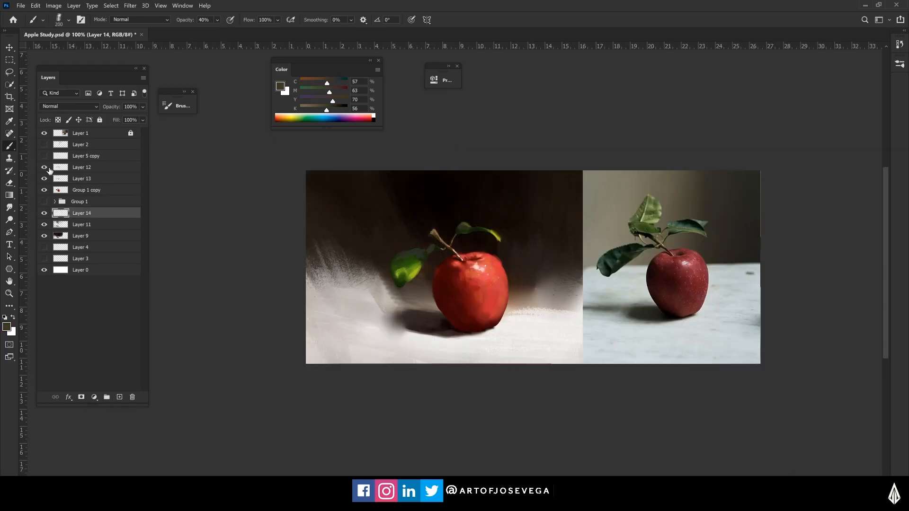
- Stamp all visible layers onto a new layer above Layer 12 and flip it vertically for a reflection
{"action": "left_click", "coordinate": [89, 170]}
{"action": "key", "text": "ctrl+alt+shift+e"}
{"action": "key", "text": "ctrl+t"}
{"action": "right_click", "coordinate": [525, 215]}
{"action": "left_click", "coordinate": [554, 387]}
- Apply a Motion Blur at a 90° angle to the flipped copy, adjusting the blur distance
{"action": "left_click", "coordinate": [130, 6]}
{"action": "left_click", "coordinate": [265, 158]}
{"action": "type", "text": "90"}
{"action": "left_click_drag", "start_coordinate": [205, 250], "coordinate": [192, 250]}
{"action": "left_click", "coordinate": [272, 96]}
- Move the flipped copy below Group 1, shift it down under the apple, and set it to Pin Light at 26% opacity
{"action": "left_click_drag", "start_coordinate": [86, 167], "coordinate": [88, 218]}
{"action": "left_click_drag", "start_coordinate": [362, 229], "coordinate": [361, 326]}
{"action": "left_click", "coordinate": [69, 106]}
{"action": "left_click_drag", "start_coordinate": [143, 107], "coordinate": [109, 118]}
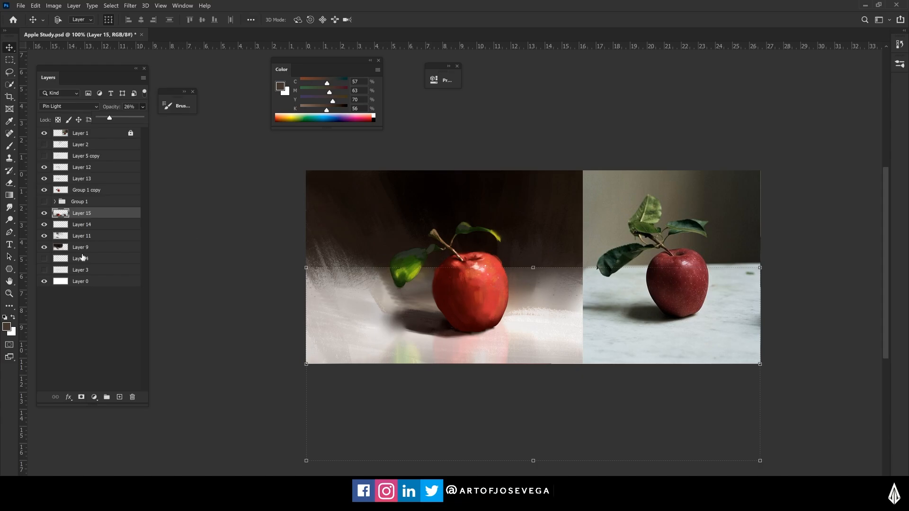
- Add a mask to the reflection layer, brush away its unwanted areas, and try the Linear Light blend mode
{"action": "left_click", "coordinate": [80, 398]}
{"action": "key", "text": "b"}
{"action": "right_click", "coordinate": [426, 213]}
{"action": "left_click", "coordinate": [434, 194]}
{"action": "left_click_drag", "start_coordinate": [559, 289], "coordinate": [369, 303]}
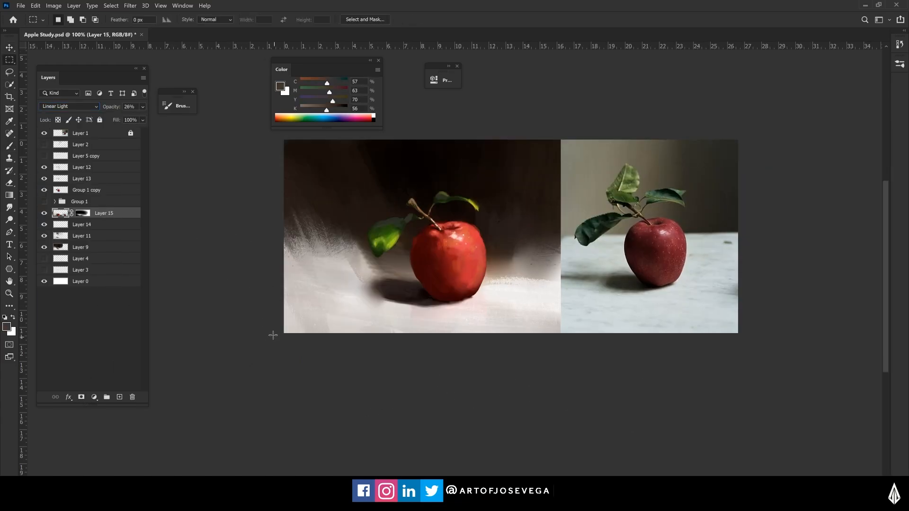
{"action": "left_click", "coordinate": [70, 106]}
{"action": "left_click", "coordinate": [62, 212]}
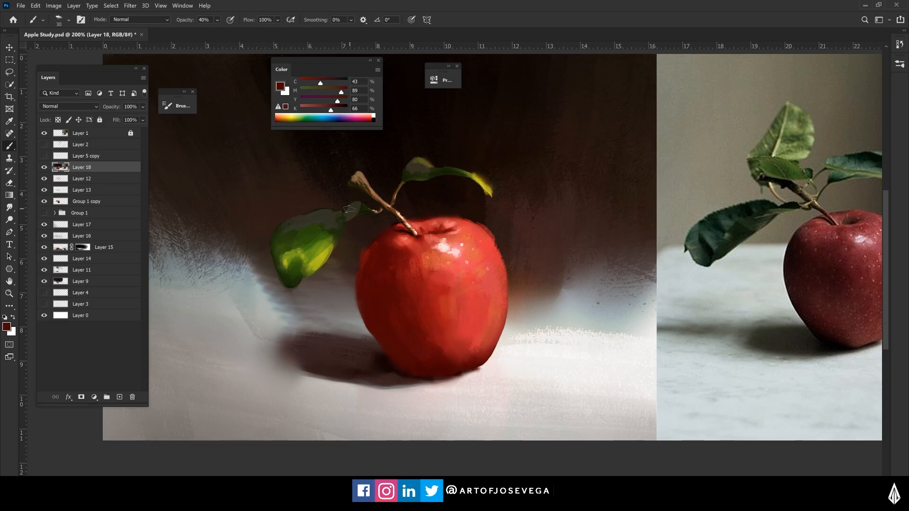
- Enlarge the brush and paint sampled dark reds along the apple's base to refine its lower edge and contact shadow
{"action": "left_click", "coordinate": [281, 86]}
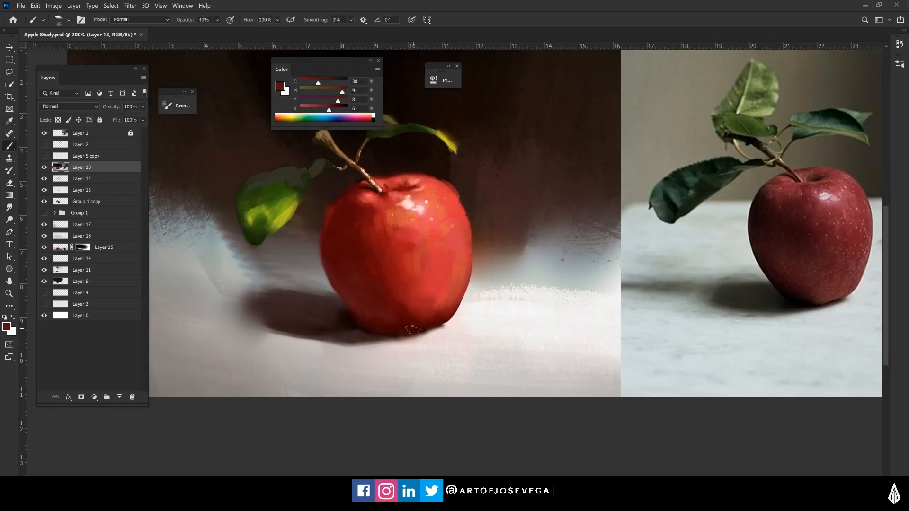
{"action": "left_click", "coordinate": [417, 323], "text": "alt"}
{"action": "key", "text": "bracketright"}
{"action": "key", "text": "bracketright"}
{"action": "key", "text": "bracketright"}
{"action": "key", "text": "bracketright"}
{"action": "key", "text": "bracketright"}
{"action": "mouse_move", "coordinate": [411, 322]}
{"action": "left_mouse_down"}
{"action": "mouse_move", "coordinate": [390, 338]}
{"action": "mouse_move", "coordinate": [409, 303]}
{"action": "mouse_move", "coordinate": [351, 279]}
{"action": "left_mouse_up"}
{"action": "left_click", "coordinate": [372, 303], "text": "alt"}
{"action": "left_click", "coordinate": [430, 325], "text": "alt"}
- Sample surrounding apple and background tones and softly blend them around the apple's edges, lowering the brush opacity to 10%
{"action": "key", "text": "ctrl+minus"}
{"action": "left_click", "coordinate": [380, 310], "text": "alt"}
{"action": "left_click", "coordinate": [502, 237], "text": "alt"}
{"action": "left_click", "coordinate": [515, 290], "text": "alt"}
{"action": "left_click_drag", "start_coordinate": [516, 290], "coordinate": [523, 275]}
{"action": "key", "text": "1"}
{"action": "left_click", "coordinate": [427, 270], "text": "alt"}
{"action": "key", "text": "ctrl+minus"}
{"action": "key", "text": "ctrl+plus"}
{"action": "key", "text": "bracketleft"}
{"action": "key", "text": "bracketleft"}
{"action": "key", "text": "bracketleft"}
{"action": "left_click", "coordinate": [374, 254], "text": "alt"}
{"action": "left_click", "coordinate": [372, 247], "text": "alt"}
{"action": "left_click", "coordinate": [379, 242], "text": "alt"}
{"action": "left_click_drag", "start_coordinate": [365, 247], "coordinate": [382, 254]}
{"action": "left_click", "coordinate": [362, 237], "text": "alt"}
{"action": "left_click_drag", "start_coordinate": [365, 379], "coordinate": [319, 393]}
- Raise the brush opacity to 20% and blend sampled dark background tones around the apple
{"action": "key", "text": "ctrl+plus"}
{"action": "left_click", "coordinate": [370, 230], "text": "alt"}
{"action": "key", "text": "ctrl+minus"}
{"action": "left_click_drag", "start_coordinate": [288, 280], "coordinate": [337, 292]}
{"action": "key", "text": "ctrl+plus"}
{"action": "key", "text": "2"}
{"action": "left_click", "coordinate": [484, 372], "text": "alt"}
{"action": "key", "text": "ctrl+minus"}
{"action": "key", "text": "ctrl+plus"}
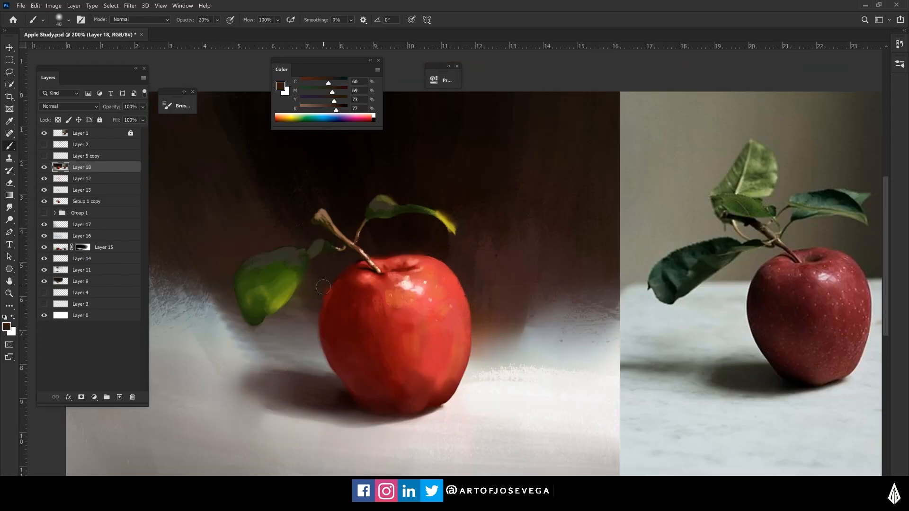
- Enlarge the soft brush to 150 px and sample the apple's bright red for soft color blending
{"action": "key", "text": "ctrl+minus"}
{"action": "key", "text": "bracketright"}
{"action": "key", "text": "bracketright"}
{"action": "key", "text": "bracketright"}
{"action": "key", "text": "bracketright"}
{"action": "key", "text": "bracketright"}
{"action": "key", "text": "bracketright"}
{"action": "key", "text": "bracketright"}
{"action": "key", "text": "bracketright"}
{"action": "left_click_drag", "start_coordinate": [374, 327], "coordinate": [336, 331]}
{"action": "left_click_drag", "start_coordinate": [336, 365], "coordinate": [356, 362]}
{"action": "left_click", "coordinate": [450, 303], "text": "alt"}
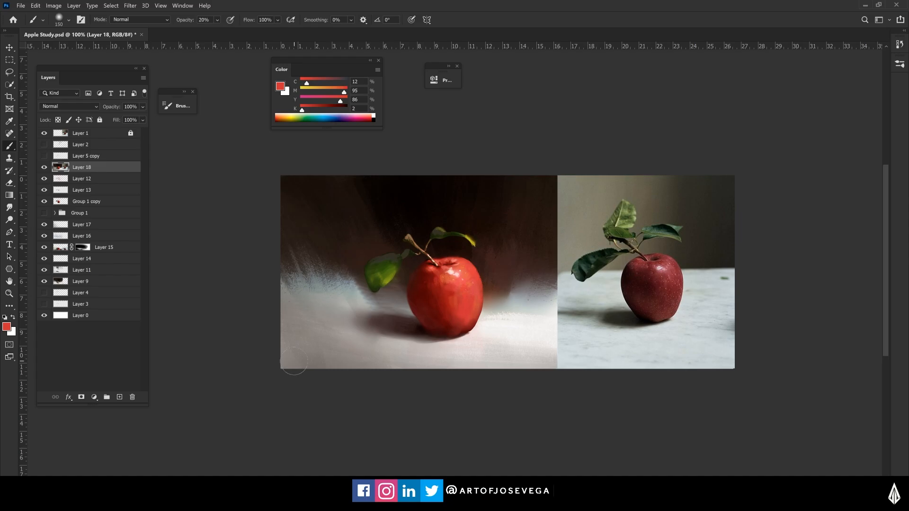
- Replace the soft round brush with a textured paint brush preset
{"action": "key", "text": "ctrl+plus"}
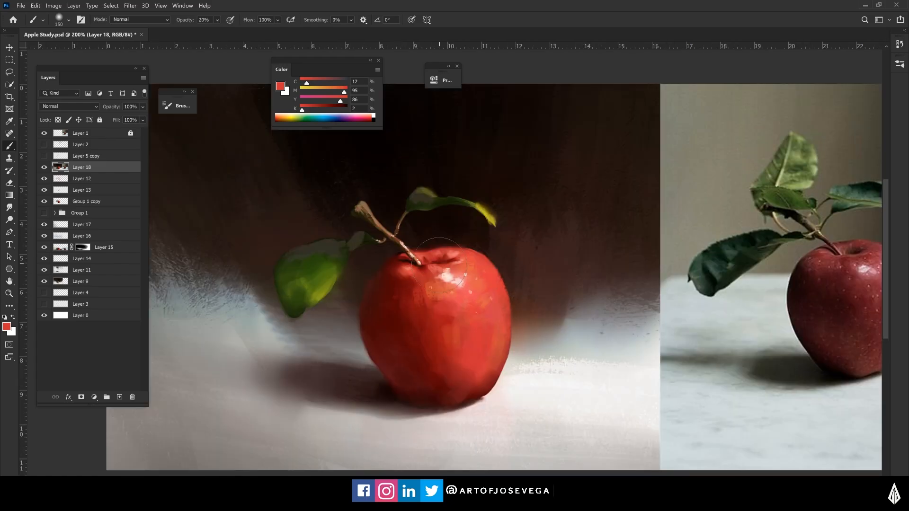
{"action": "right_click", "coordinate": [431, 260]}
{"action": "left_click", "coordinate": [662, 426]}
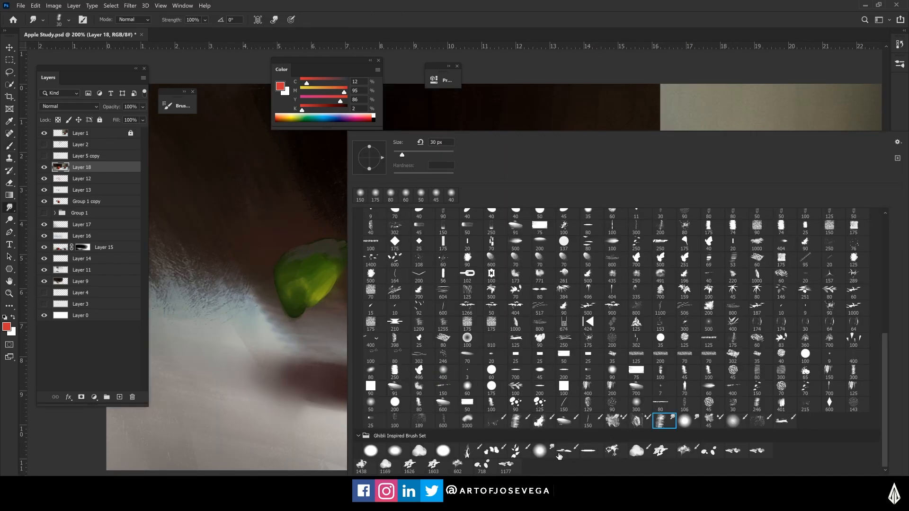
{"action": "left_click", "coordinate": [514, 423]}
{"action": "left_click", "coordinate": [466, 18]}
{"action": "left_click_drag", "start_coordinate": [426, 285], "coordinate": [405, 306]}
- Shrink the brush, sample the upper leaf's yellow, and paint crisp highlights on that leaf at 100% opacity
{"action": "key", "text": "["}
{"action": "key", "text": "["}
{"action": "key", "text": "["}
{"action": "key", "text": "["}
{"action": "key", "text": "["}
{"action": "key", "text": "["}
{"action": "key", "text": "["}
{"action": "key", "text": "["}
{"action": "key", "text": "["}
{"action": "key", "text": "["}
{"action": "key", "text": "["}
{"action": "key", "text": "["}
{"action": "key", "text": "["}
{"action": "key", "text": "["}
{"action": "left_click", "coordinate": [462, 232], "text": "alt"}
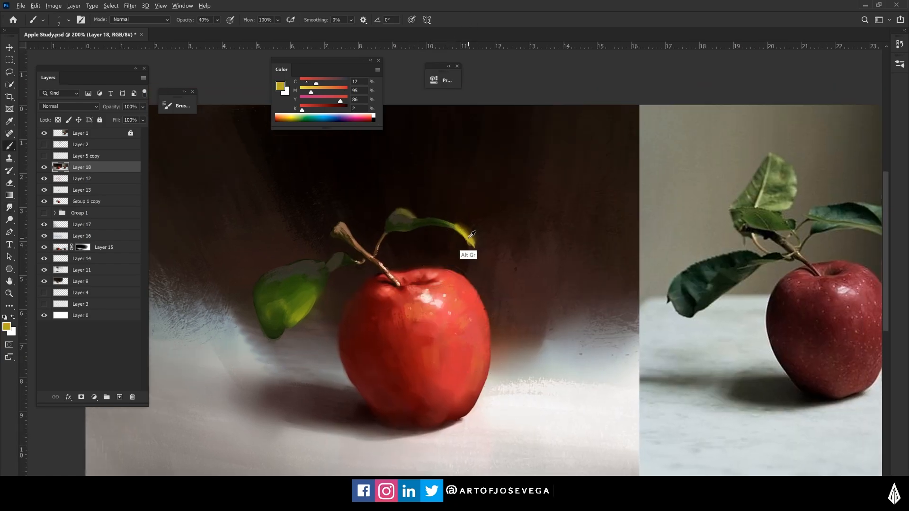
{"action": "key", "text": "0"}
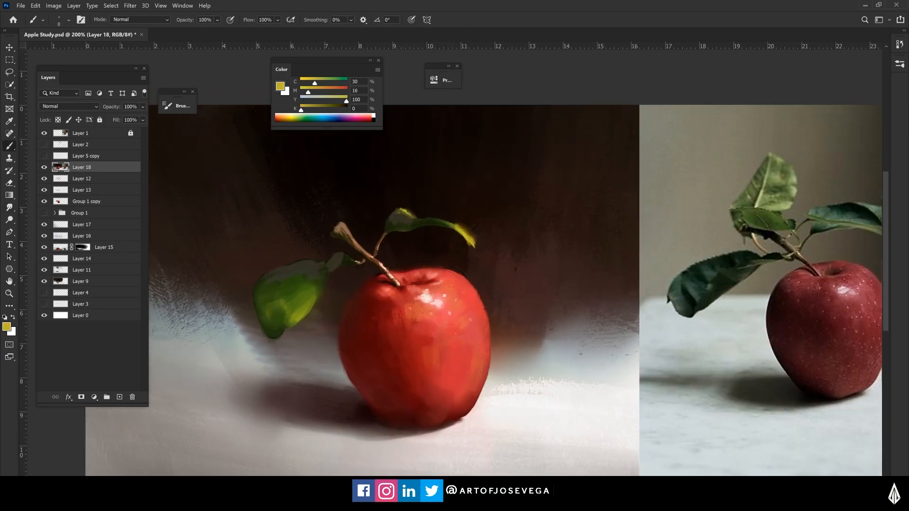
{"action": "key", "text": "["}
- Paint fine orange-brown and pale peach texture along the main stem using sampled colors
{"action": "left_click", "coordinate": [344, 231], "text": "alt"}
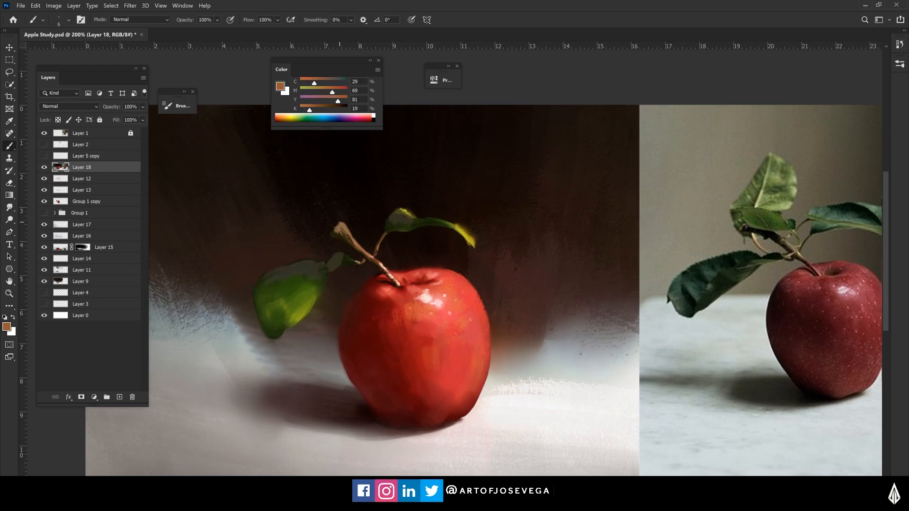
{"action": "key", "text": "["}
{"action": "left_click", "coordinate": [383, 282], "text": "alt"}
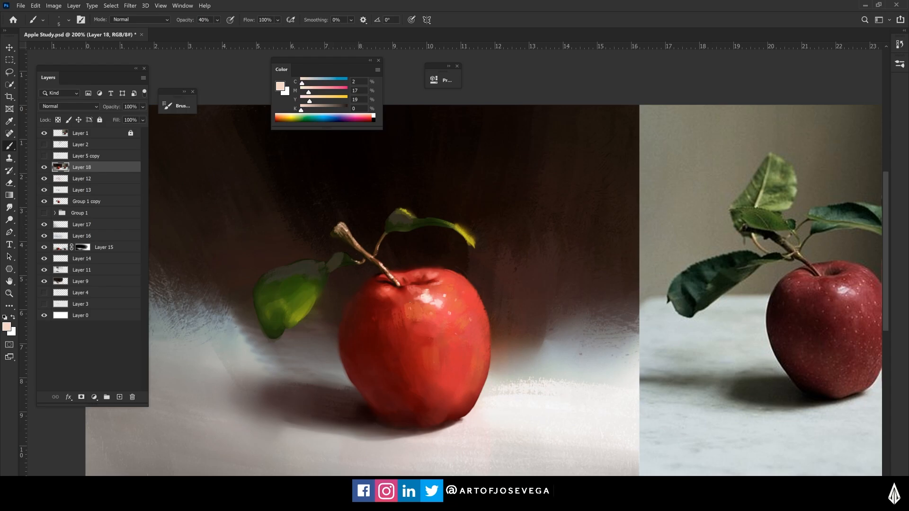
- Sample the dark olive beside the stem and refine the small stem and leaf joint with a 10 px brush at 40% opacity
{"action": "key", "text": "bracketright"}
{"action": "left_click", "coordinate": [366, 270], "text": "alt"}
{"action": "key", "text": "bracketright"}
{"action": "key", "text": "bracketright"}
{"action": "left_click", "coordinate": [344, 255], "text": "alt"}
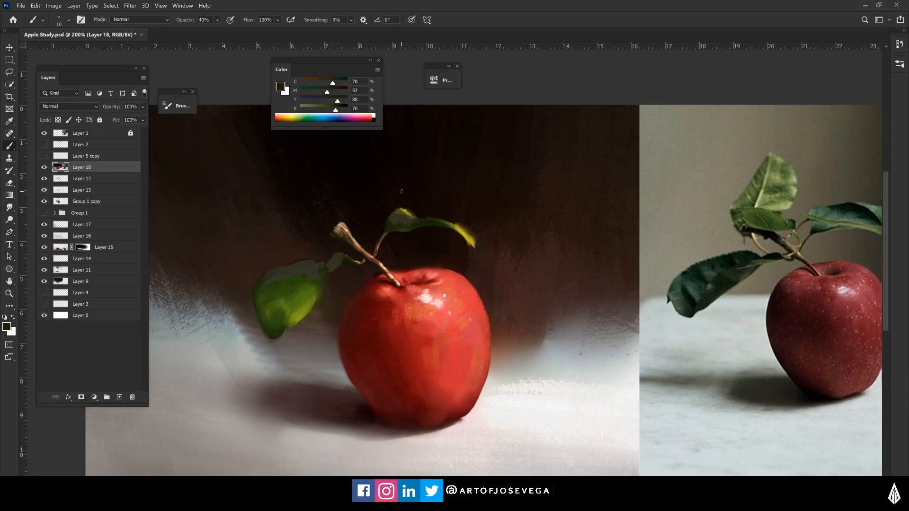
{"action": "key", "text": "ctrl+minus"}
{"action": "left_click_drag", "start_coordinate": [326, 286], "coordinate": [365, 284]}
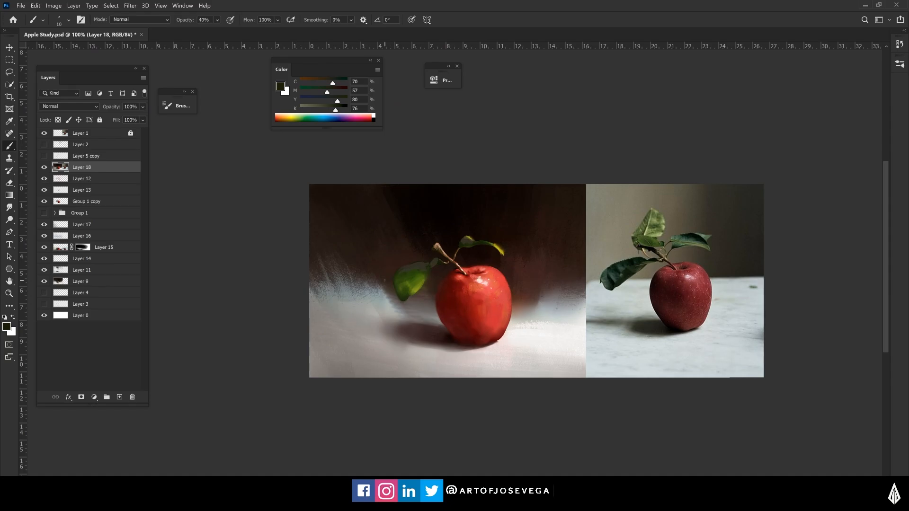
- Sample a dark green from the large leaf and paint shading into it with a 50 px brush
{"action": "key", "text": "ctrl+plus"}
{"action": "left_click_drag", "start_coordinate": [386, 268], "coordinate": [373, 262]}
{"action": "key", "text": "bracketright"}
{"action": "key", "text": "bracketright"}
{"action": "key", "text": "bracketright"}
{"action": "left_click", "coordinate": [336, 280], "text": "alt"}
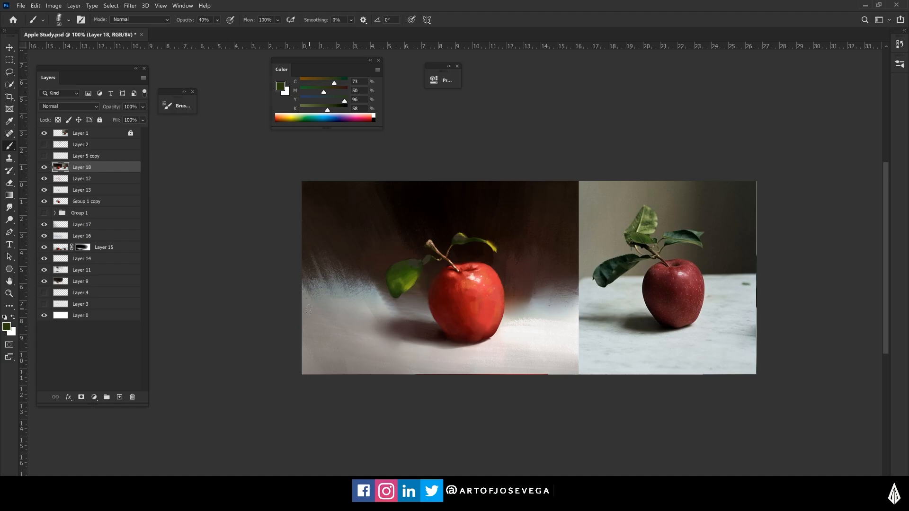
{"action": "key", "text": "ctrl+minus"}
{"action": "left_click_drag", "start_coordinate": [355, 300], "coordinate": [340, 287]}
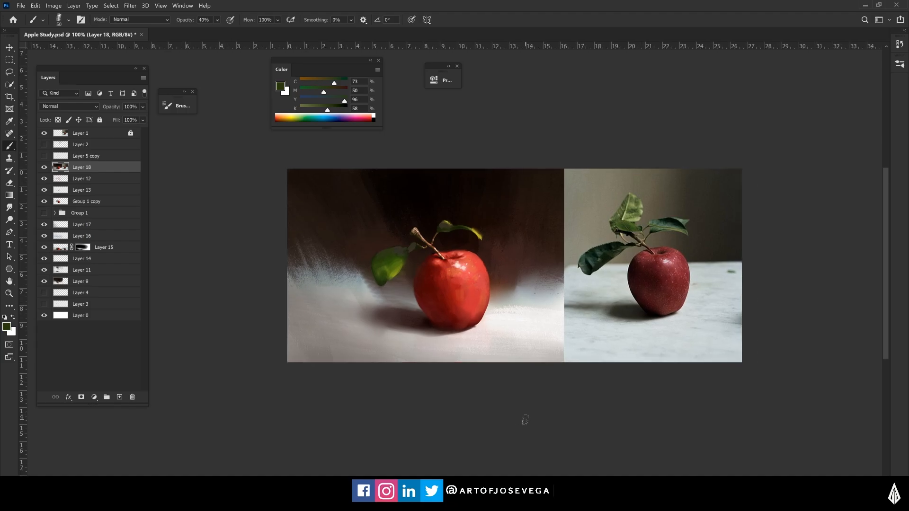
- Refine the dark green shading across the large leaf, varying the brush size
{"action": "key", "text": "ctrl+plus"}
{"action": "key", "text": "bracketleft"}
{"action": "key", "text": "bracketleft"}
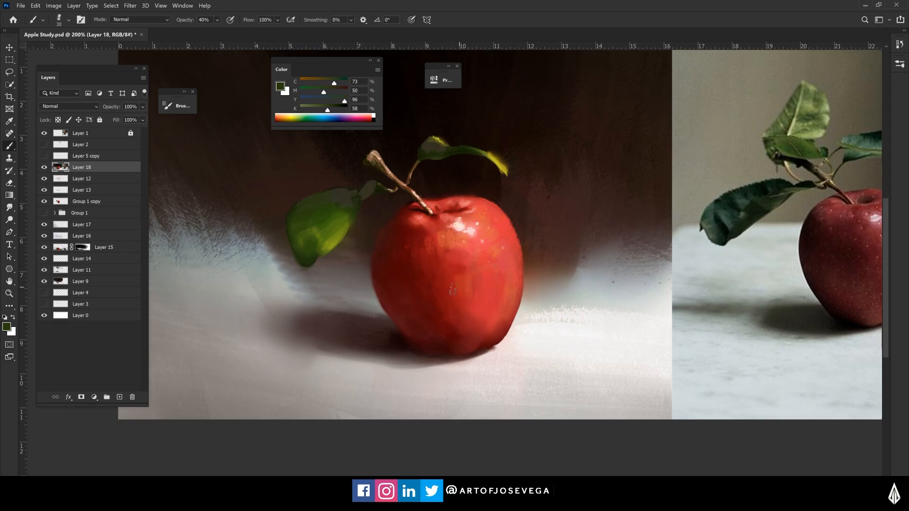
{"action": "left_click_drag", "start_coordinate": [401, 301], "coordinate": [391, 289]}
{"action": "key", "text": "bracketright"}
{"action": "key", "text": "bracketright"}
{"action": "key", "text": "bracketright"}
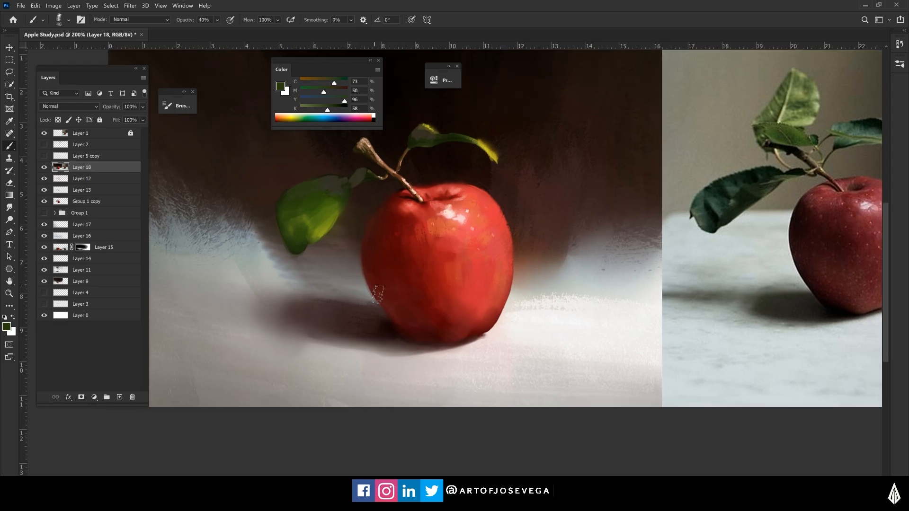
{"action": "key", "text": "bracketleft"}
{"action": "key", "text": "bracketleft"}
{"action": "key", "text": "bracketleft"}
{"action": "left_click_drag", "start_coordinate": [343, 254], "coordinate": [341, 284]}
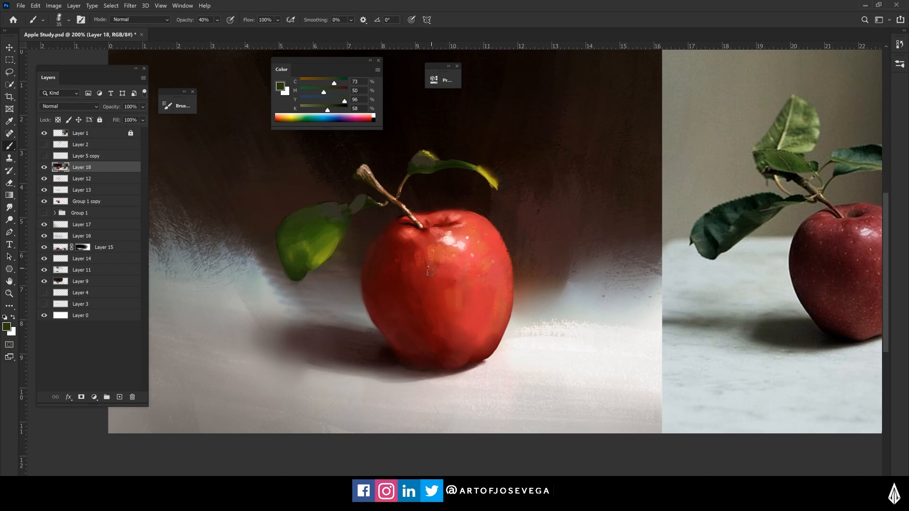
- Shift the sampled leaf green to a dark teal, add a new layer, and paint the teal over the large leaf's upper area
{"action": "key", "text": "bracketright"}
{"action": "key", "text": "bracketleft"}
{"action": "left_click", "coordinate": [306, 237], "text": "alt"}
{"action": "left_click", "coordinate": [334, 101]}
{"action": "left_click_drag", "start_coordinate": [326, 100], "coordinate": [333, 100]}
{"action": "left_click", "coordinate": [119, 397]}
{"action": "key", "text": "bracketright"}
{"action": "key", "text": "bracketright"}
{"action": "key", "text": "bracketright"}
{"action": "mouse_move", "coordinate": [320, 217]}
{"action": "left_mouse_down"}
{"action": "mouse_move", "coordinate": [315, 227]}
{"action": "mouse_move", "coordinate": [310, 216]}
{"action": "mouse_move", "coordinate": [309, 236]}
{"action": "left_mouse_up"}
- Paint teal tones on the small leaf beside the stem with a smaller brush, and sample the stem's dark brown for touch-ups
{"action": "key", "text": "bracketleft"}
{"action": "key", "text": "bracketleft"}
{"action": "key", "text": "bracketleft"}
{"action": "key", "text": "bracketleft"}
{"action": "key", "text": "bracketleft"}
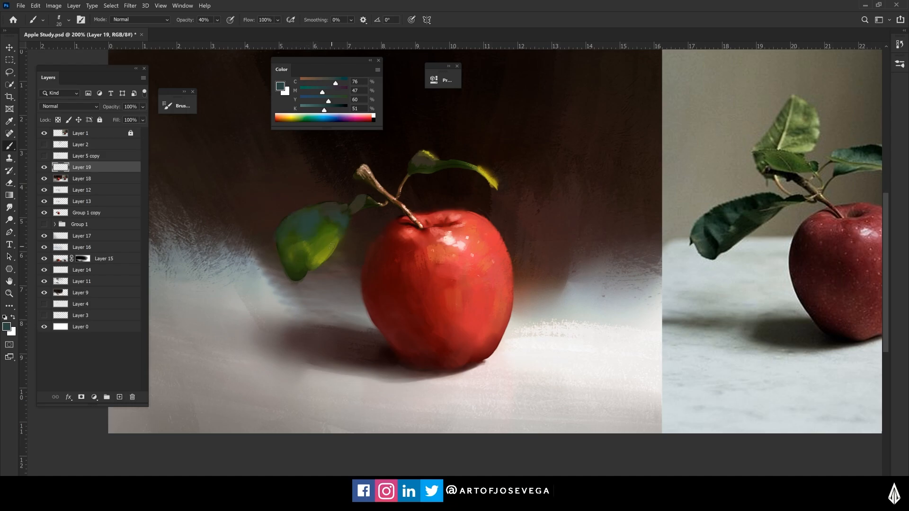
{"action": "key", "text": "bracketleft"}
{"action": "left_click", "coordinate": [364, 176], "text": "alt"}
{"action": "left_click", "coordinate": [363, 177], "text": "alt"}
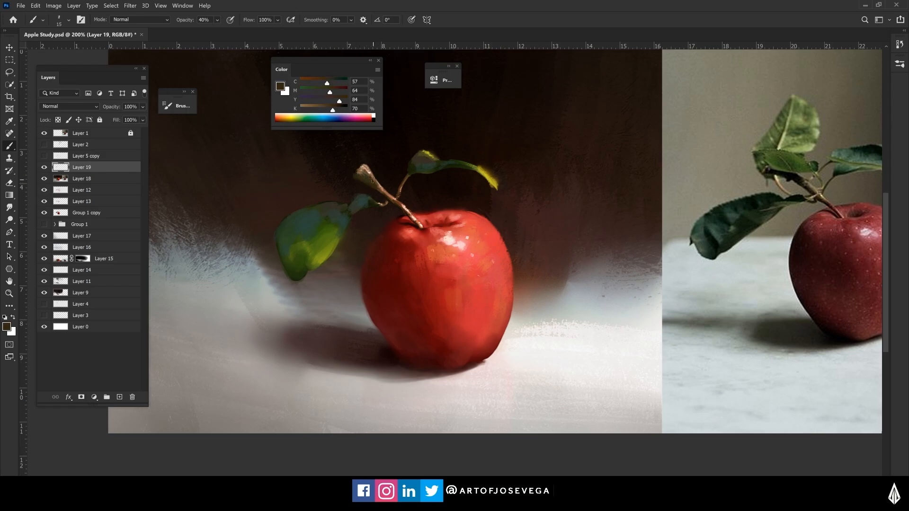
{"action": "key", "text": "ctrl+minus"}
{"action": "key", "text": "ctrl+minus"}
{"action": "left_click_drag", "start_coordinate": [351, 288], "coordinate": [382, 326]}
{"action": "key", "text": "ctrl+plus"}
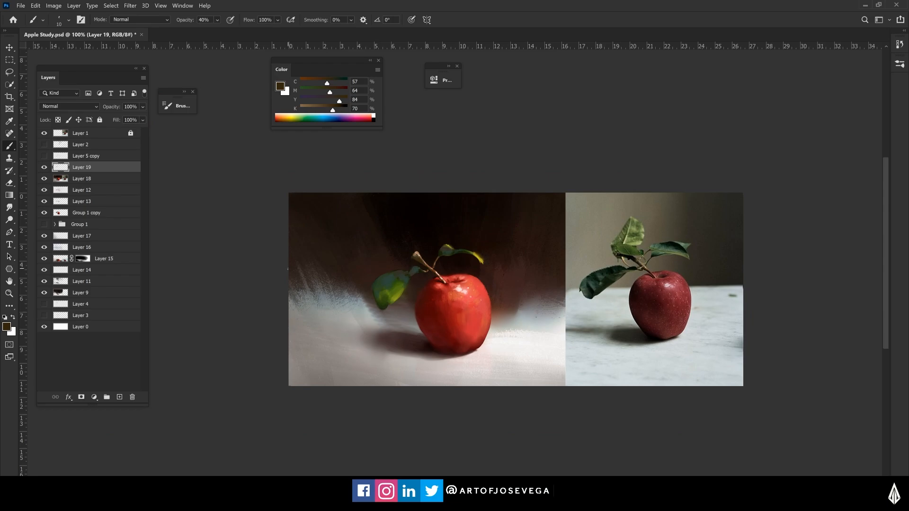